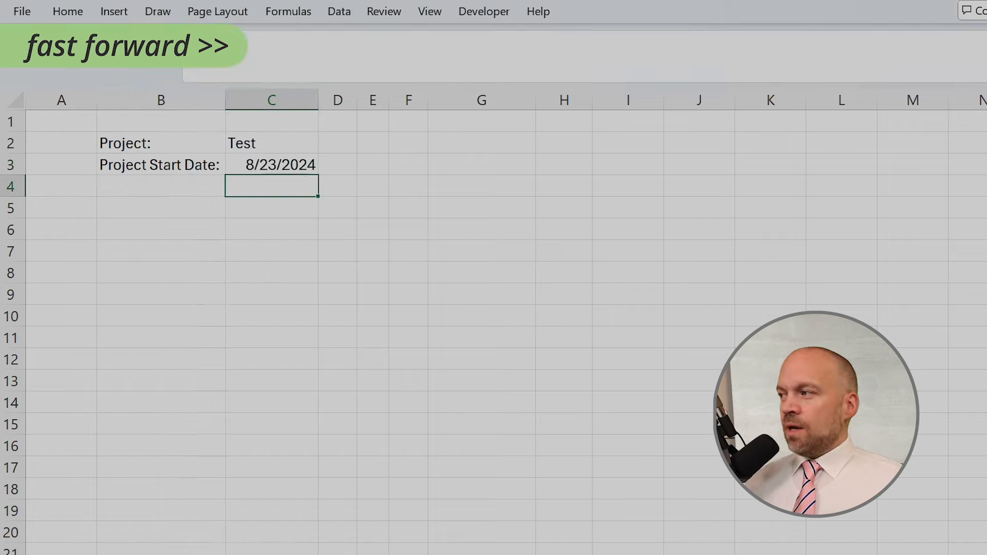
Enter the table headers Stages, Responsible, Start, End, Days, Status and % Done across row 5 starting at B5.
right_click(140, 211)
click(205, 193)
click(272, 208)
text(Responsible)
right_click(363, 221)
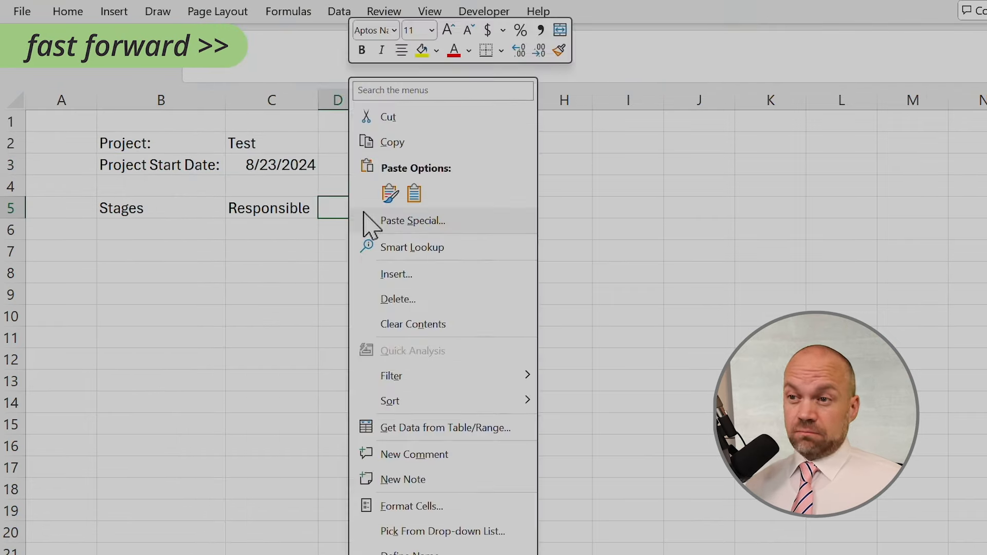
key(Escape)
text(Start	End	Days	Status	% Done)
Add the label Calendar Week in cell G3.
click(476, 163)
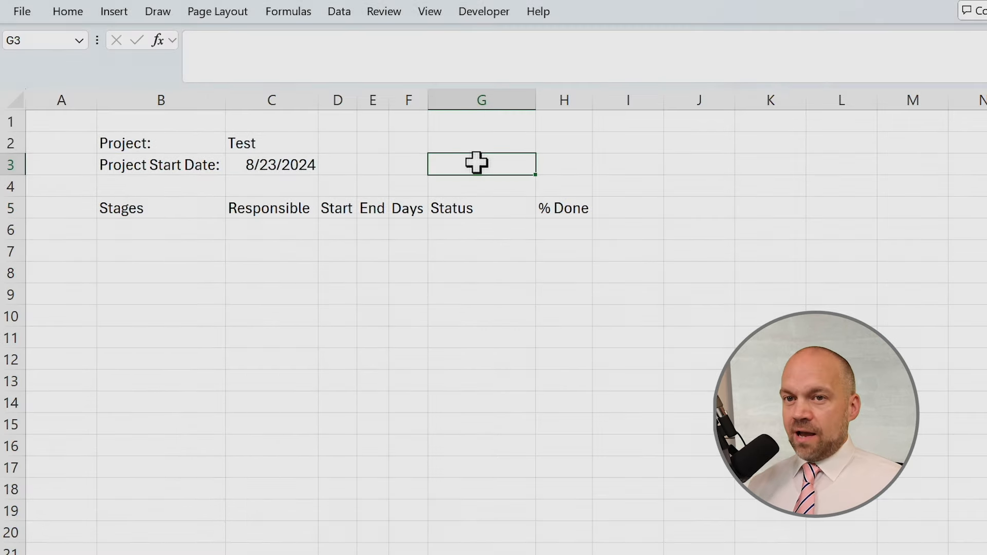
text(Calenda)
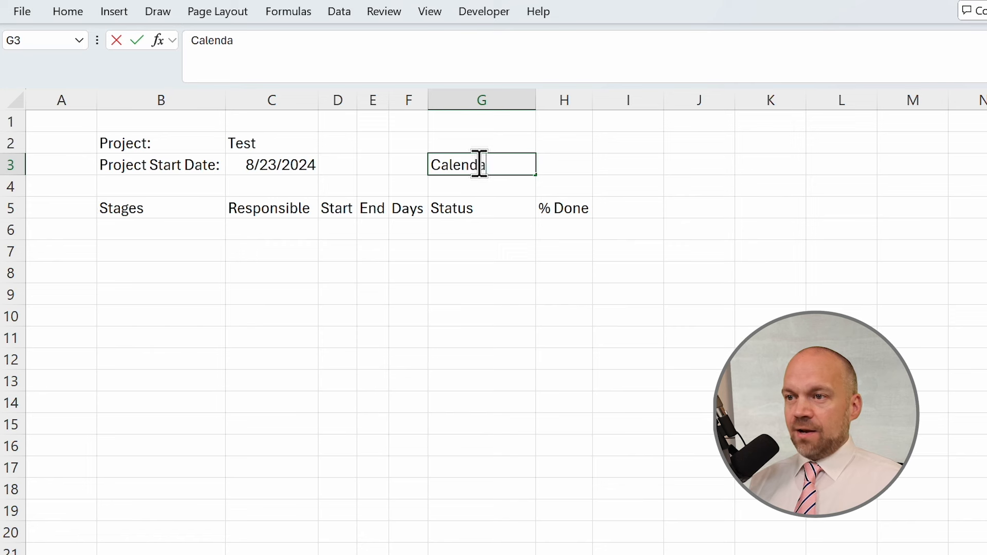
text(r Week)
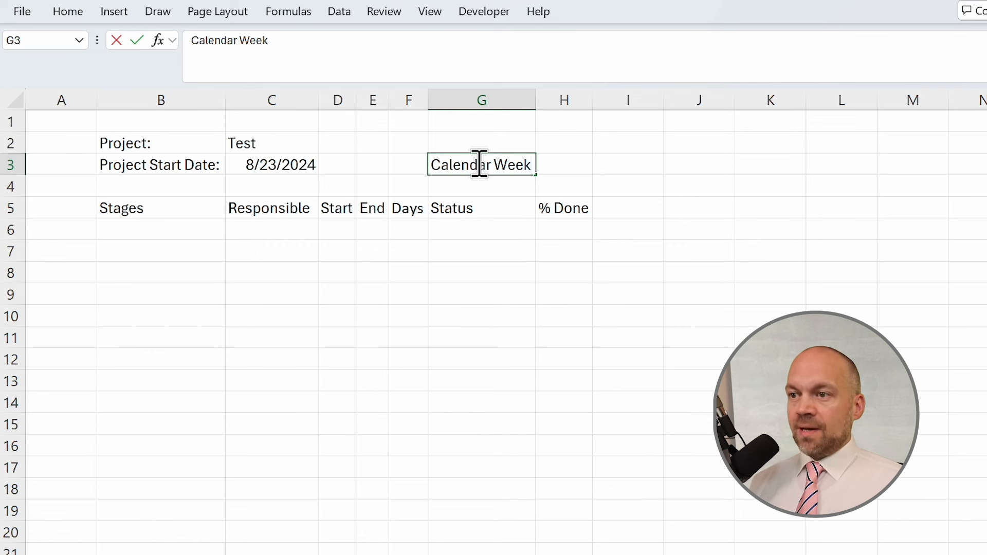
key(Return)
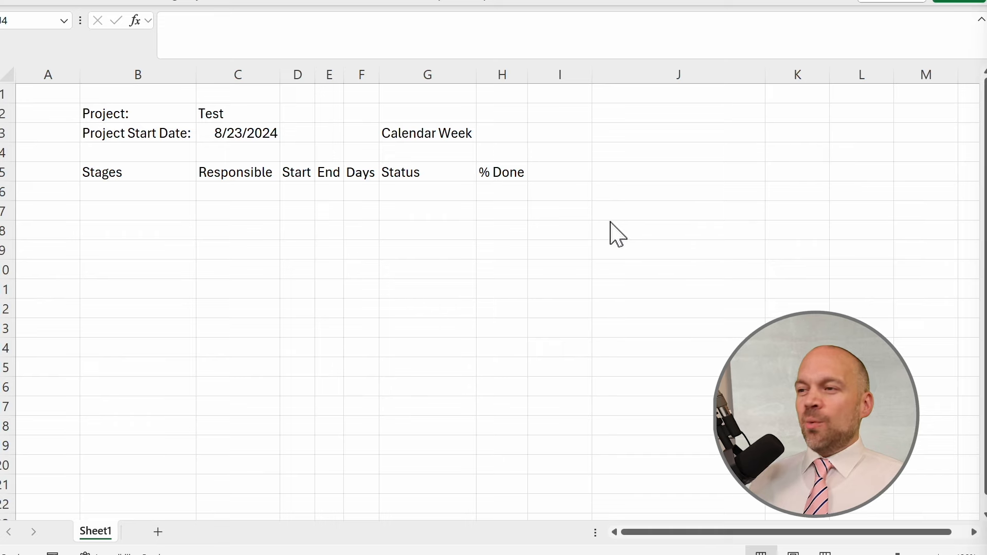
Paste the week-start formula =DATE(YEAR(C3),MONTH(C3),7)-WEEKDAY(DATE(YEAR(C3),MONTH(C3),7),3) into J4.
click(638, 154)
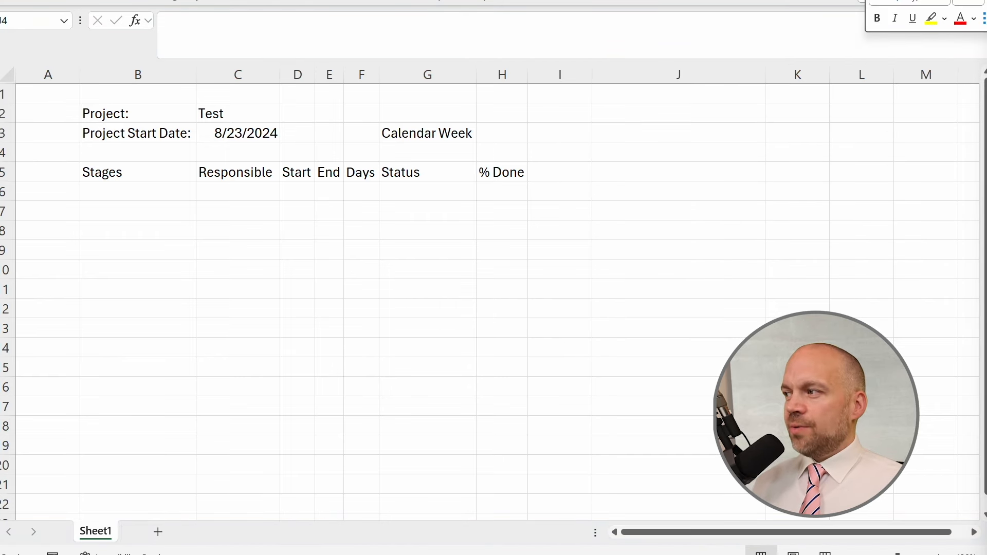
click(754, 157)
text(=DATE(YEAR(C3),MONTH(C3),7)-WEEKDAY(DATE(YEAR(C3),MONTH(C3),7),3))
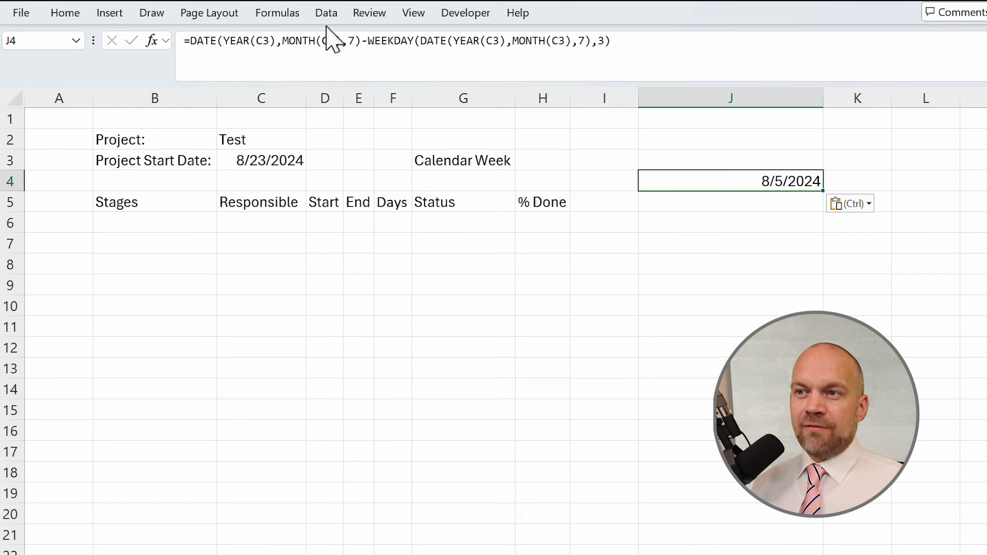
Copy the DATE(YEAR(C3),MONTH(C3),7) part of J4's formula and enter it as a formula in J5.
drag(361, 41, 181, 42)
key(ctrl+c)
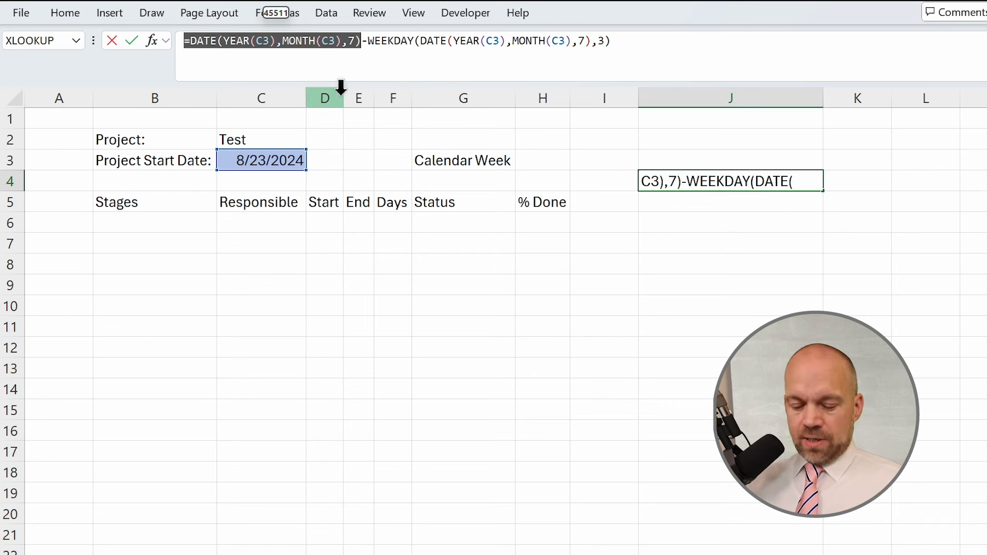
key(Return)
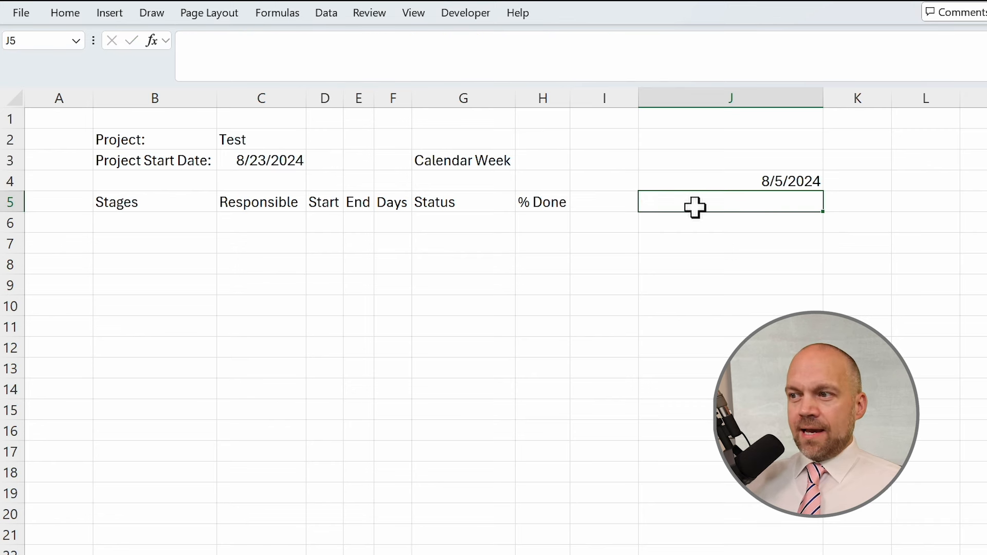
double_click(696, 203)
key(ctrl+v)
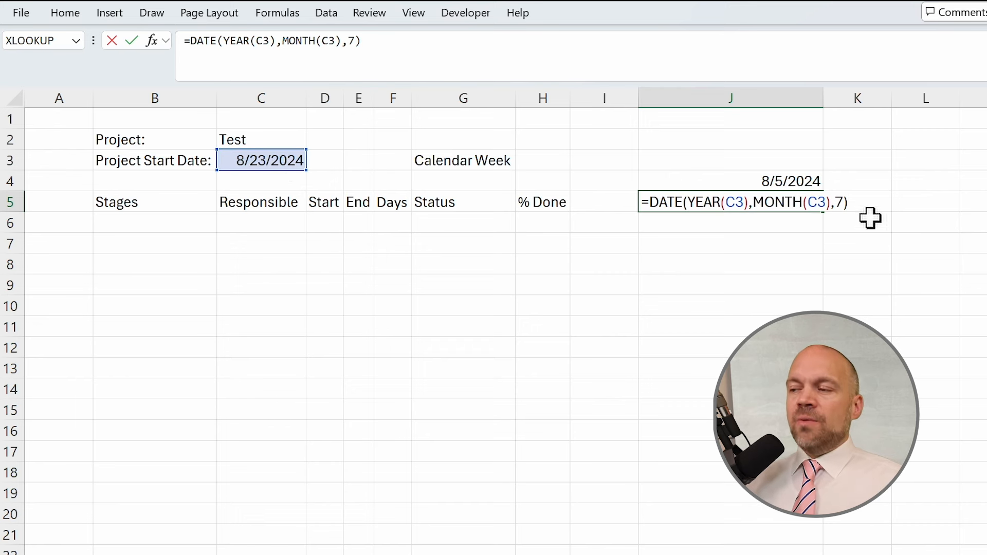
key(Return)
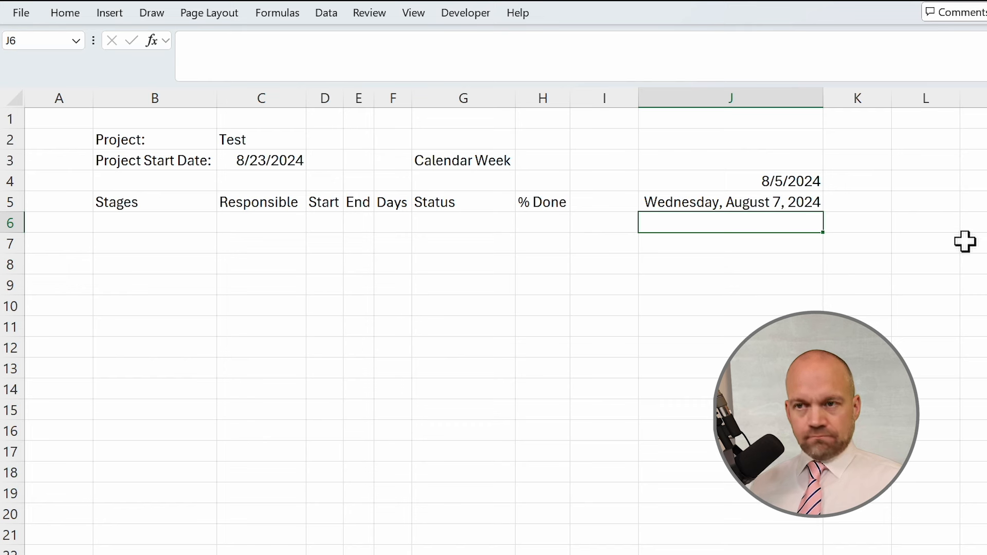
Copy the WEEKDAY part of J4's formula into J6 as =WEEKDAY(DATE(YEAR(C3),MONTH(C3),7),3).
key(Up)
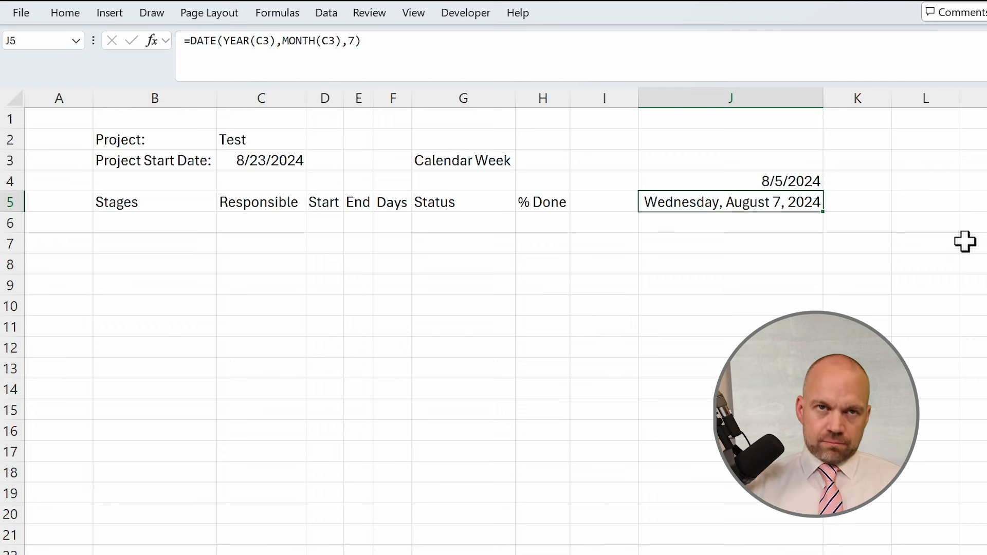
key(Up)
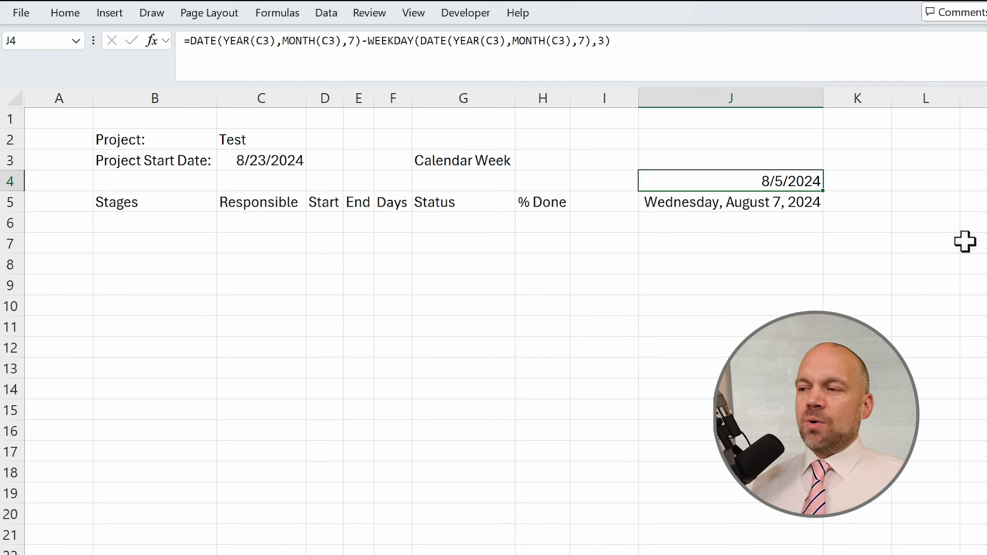
key(Down)
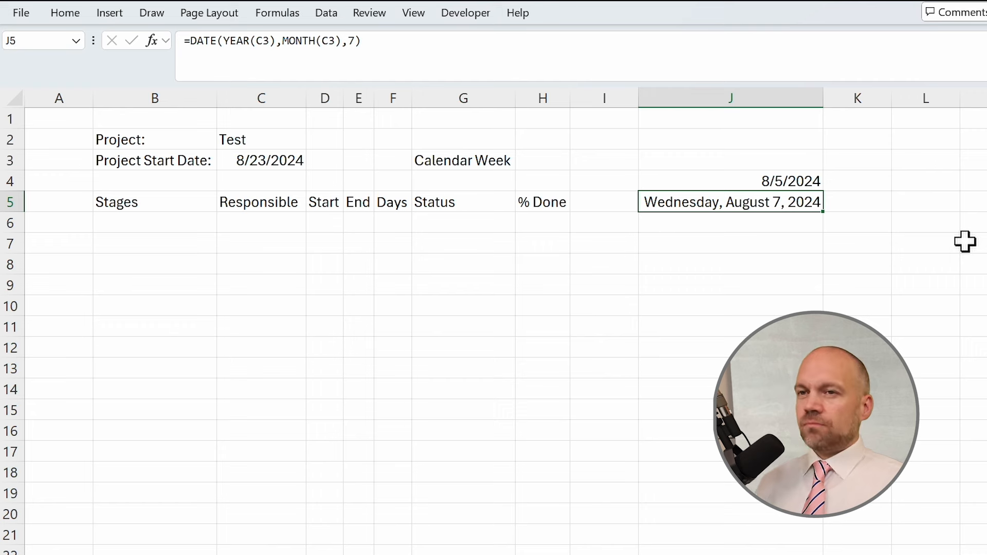
key(Up)
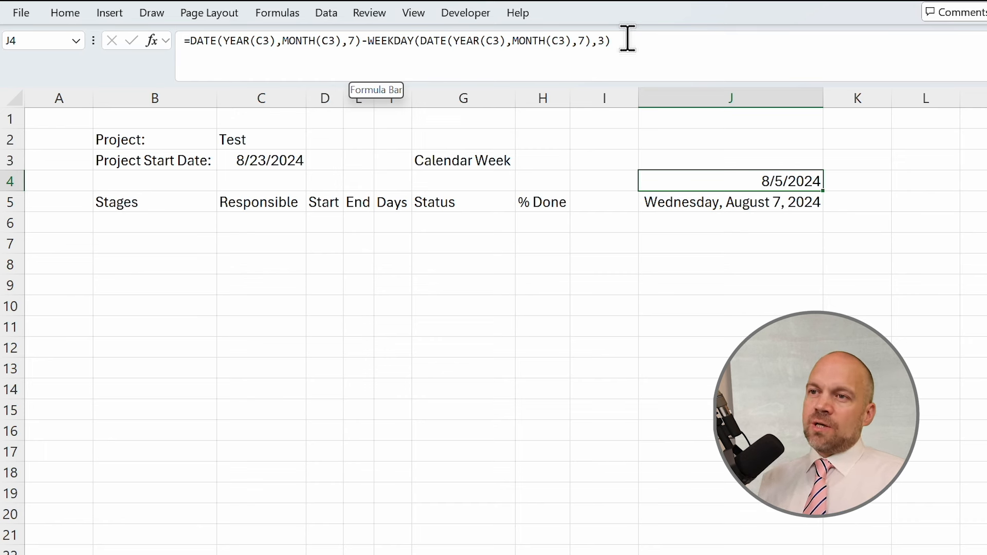
click(367, 41)
drag(366, 41, 729, 34)
key(ctrl+c)
key(Escape)
click(731, 223)
text(=)
key(ctrl+v)
key(Return)
click(731, 223)
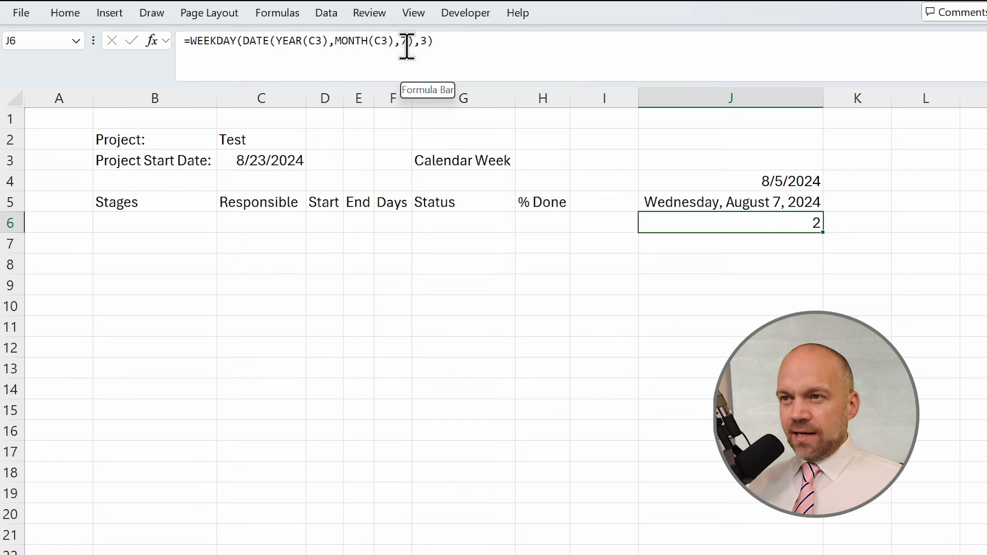
Examine the serial_number and return_type arguments of the WEEKDAY formula in J6.
drag(407, 40, 245, 44)
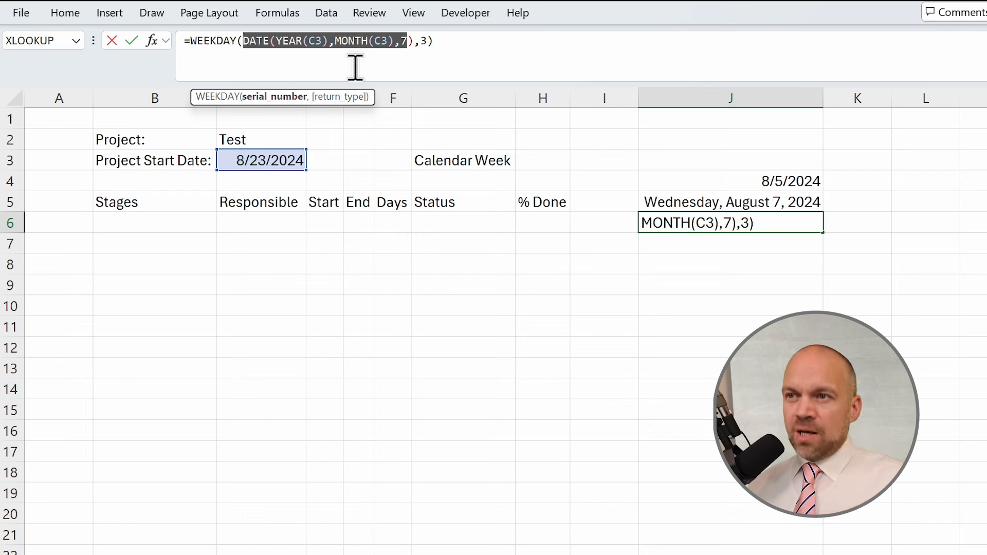
click(421, 41)
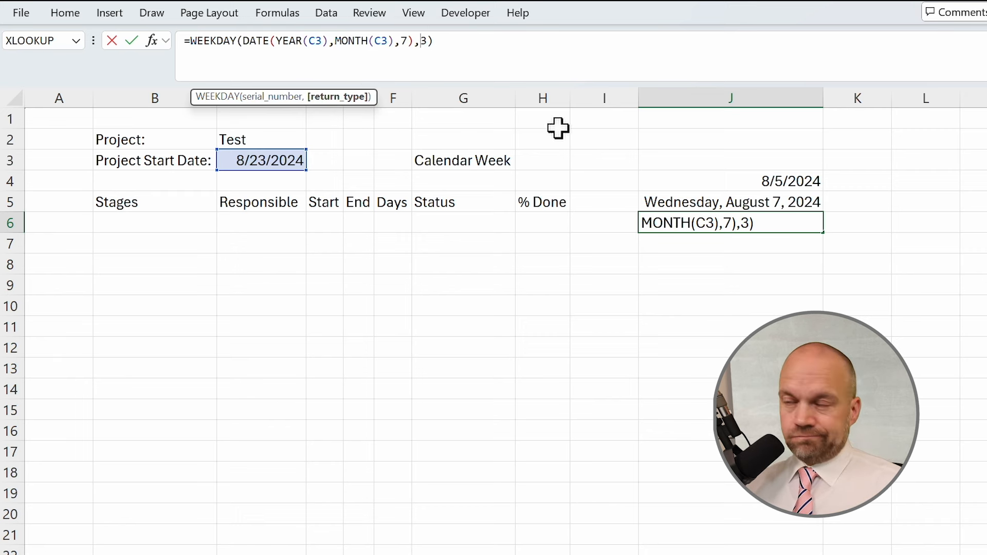
key(Return)
key(Up)
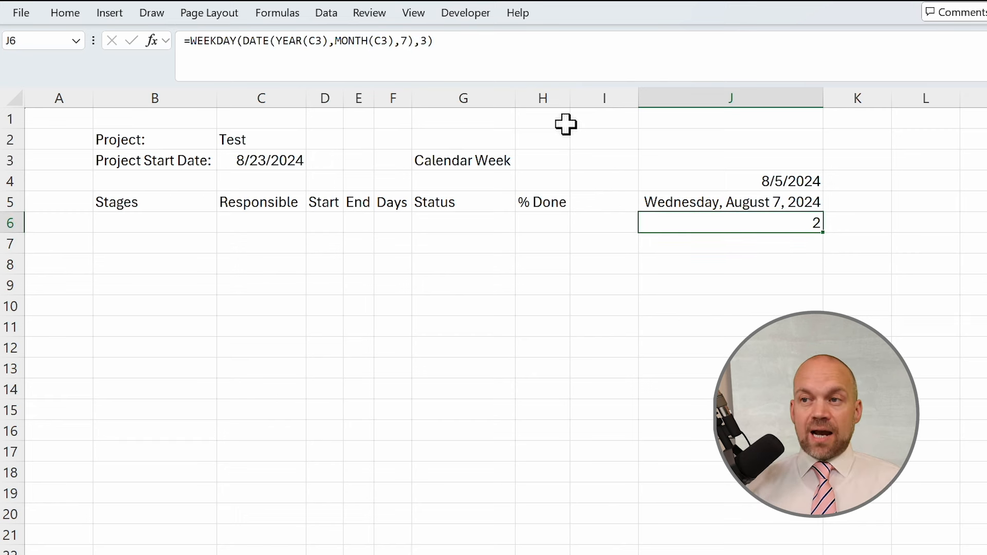
click(426, 40)
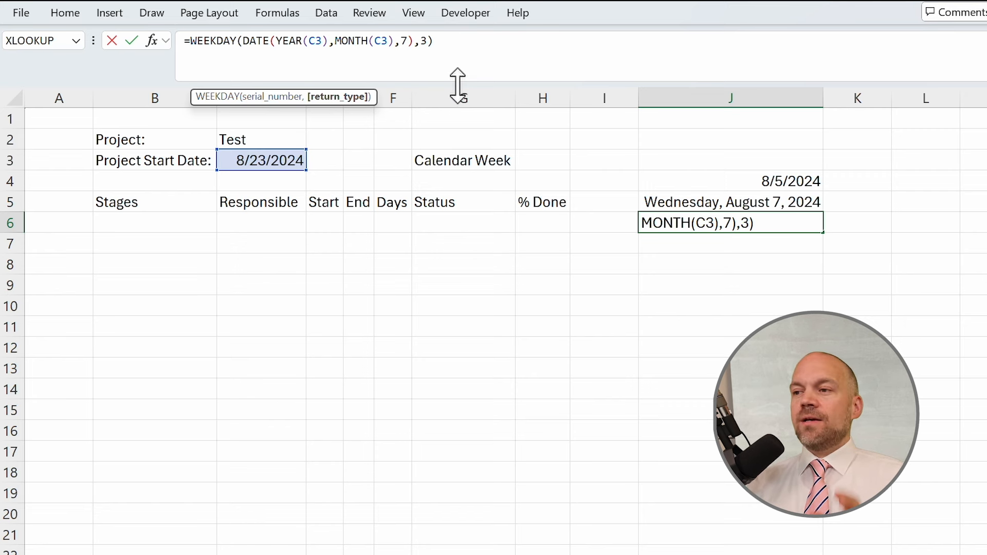
key(ctrl+Return)
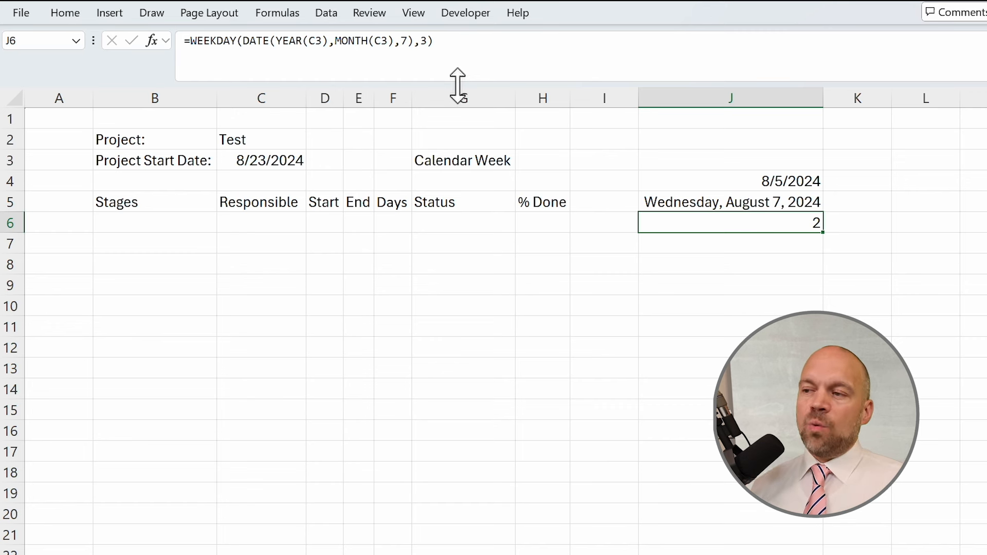
key(Up)
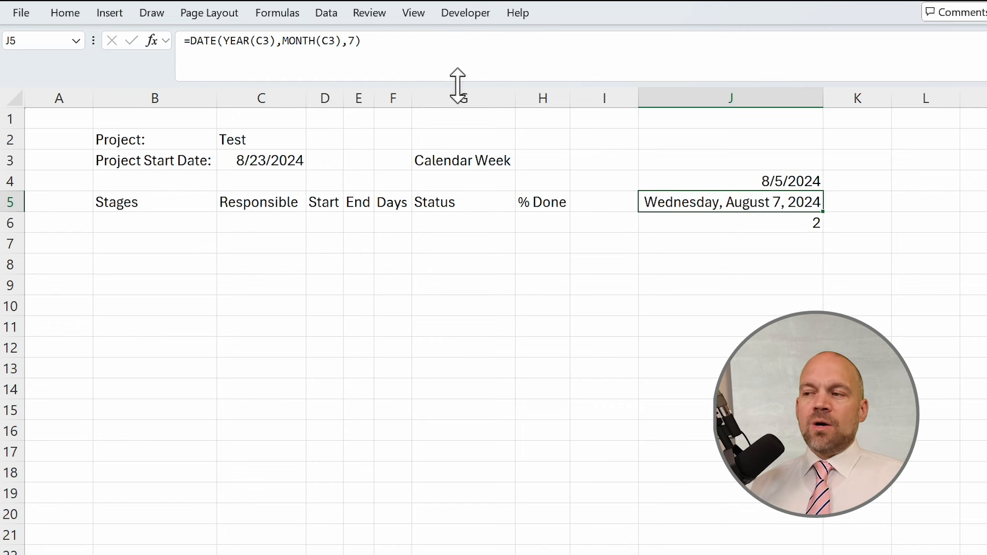
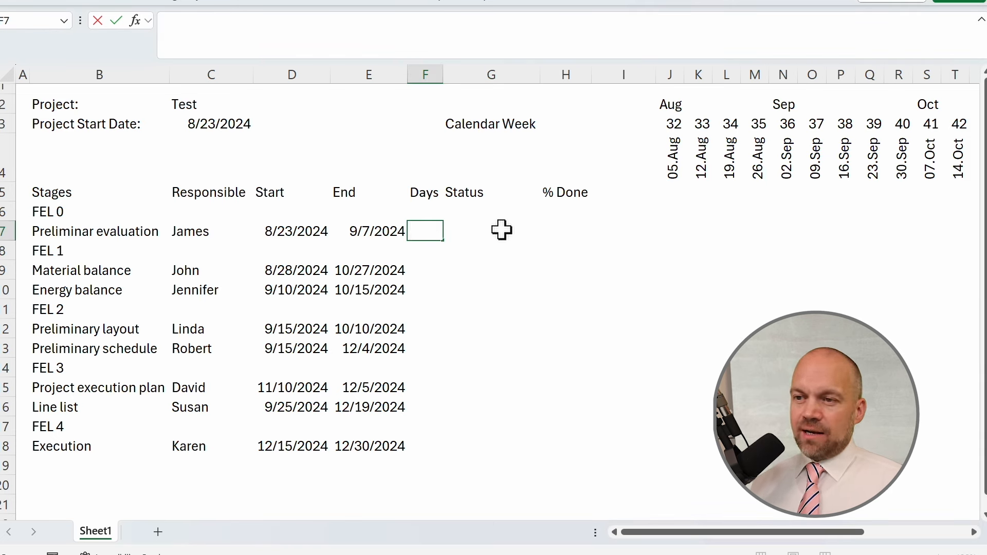
Enter =IF(D6="","",NETWORKDAYS(D6,E6)) in F6 to count working days between the start and end dates.
key(Left)
key(Left)
key(Right)
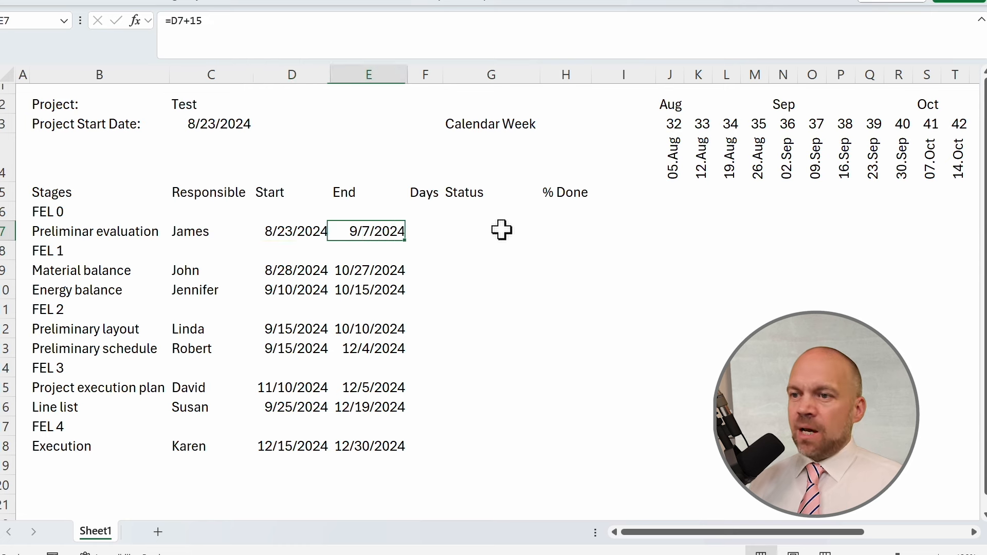
key(Right)
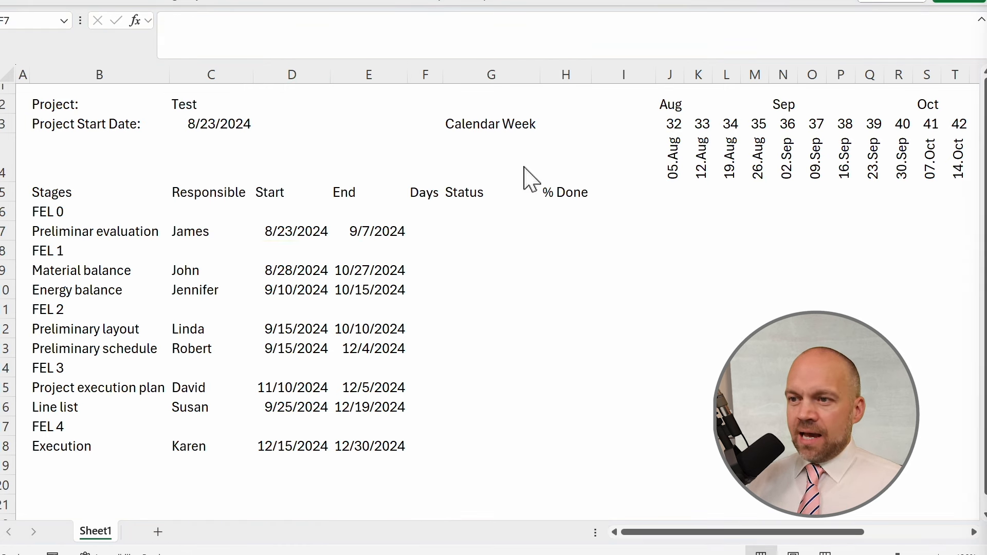
key(Up)
text(=if()
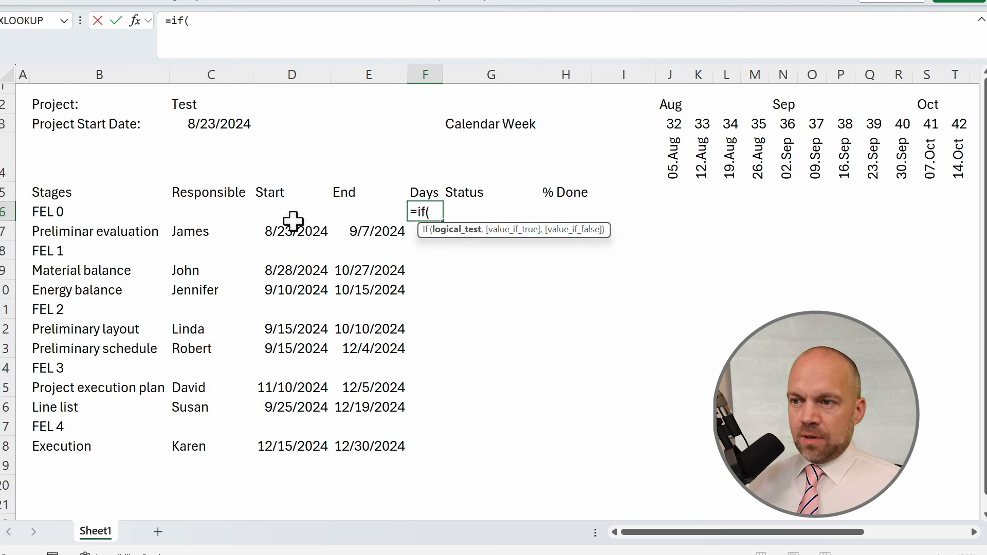
click(291, 213)
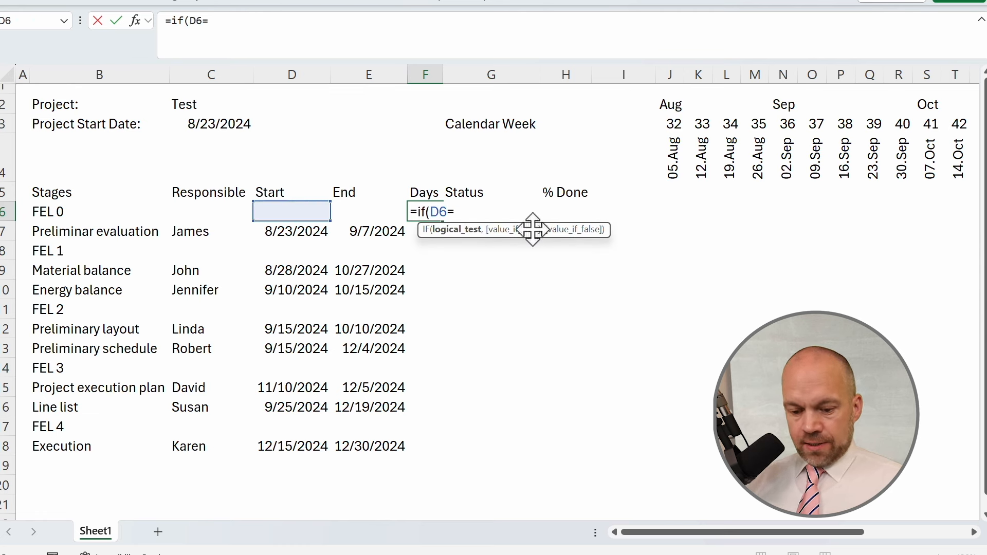
text(="",)
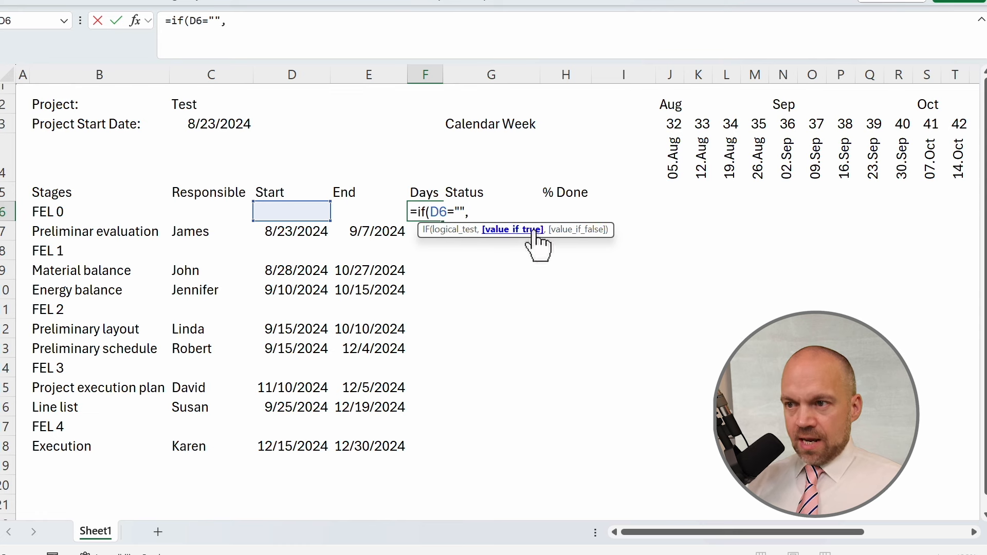
text("",)
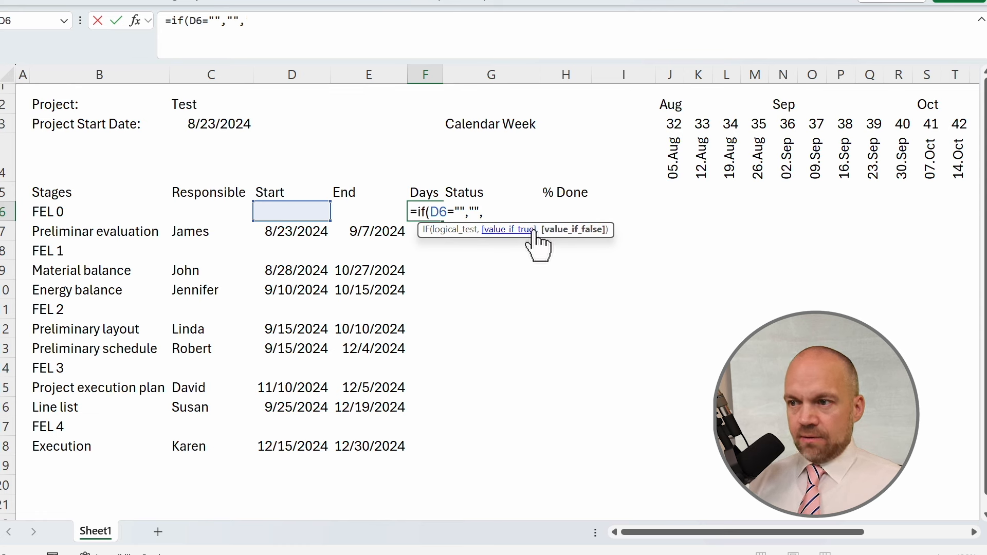
text(net)
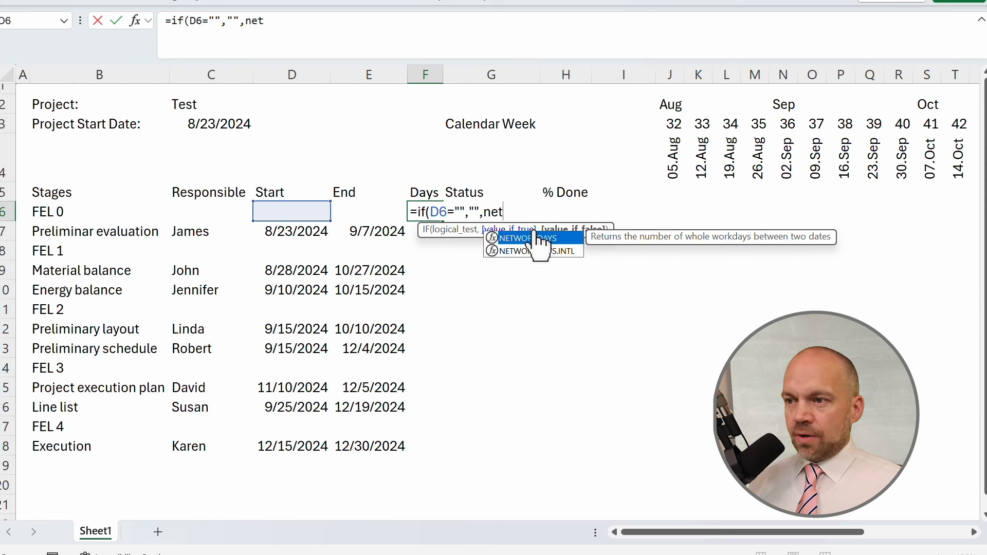
double_click(535, 236)
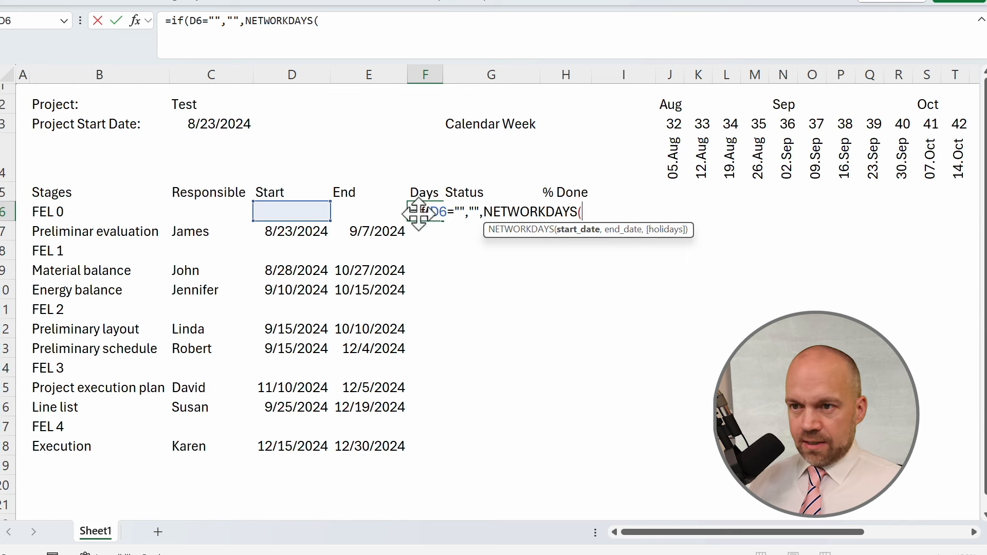
click(301, 209)
text(,)
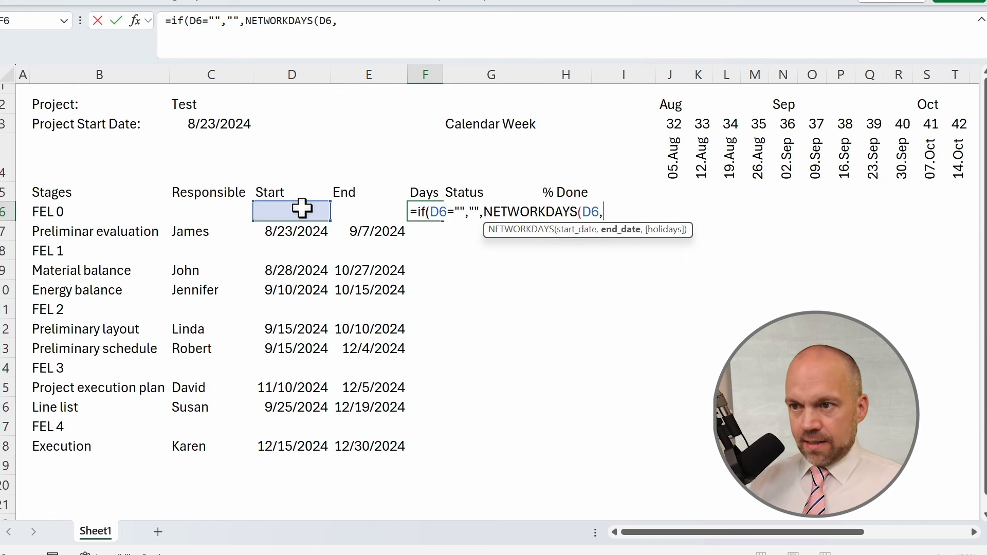
click(350, 210)
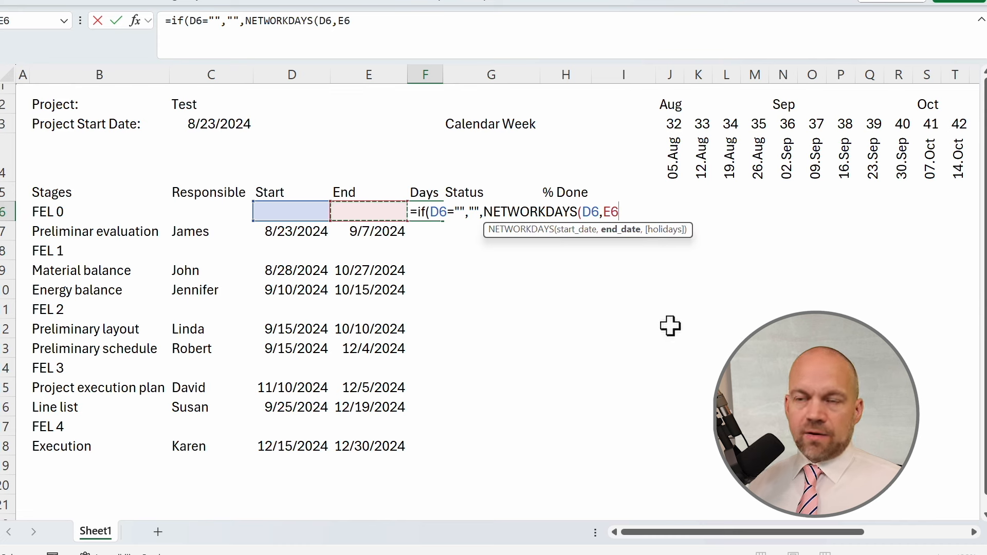
text())
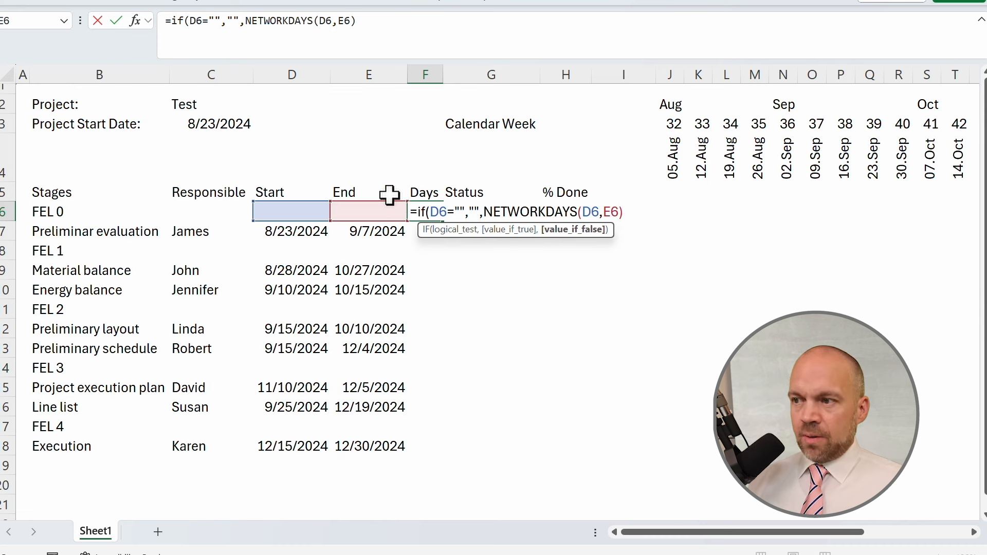
key(Return)
key(Return)
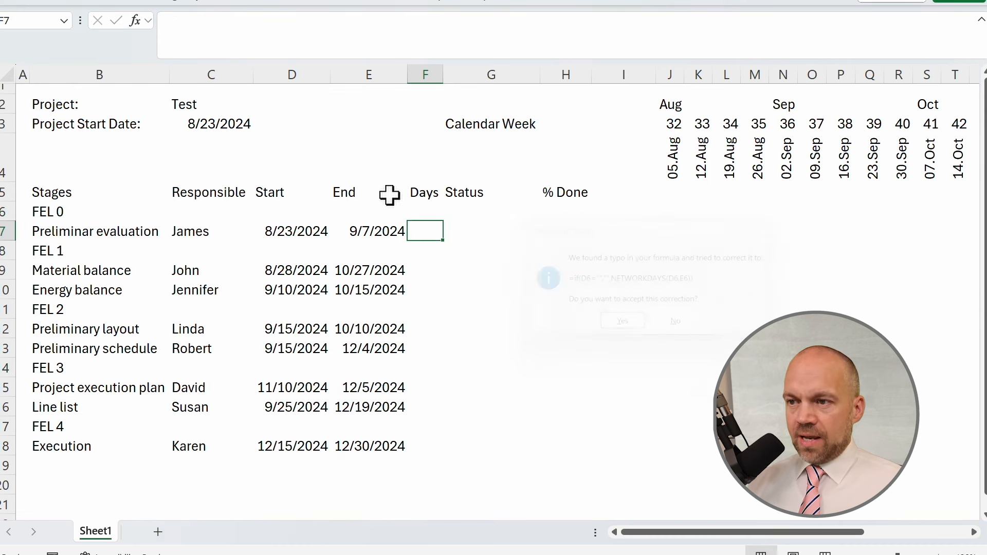
Fill the Days formula down column F through row 18.
click(436, 216)
drag(442, 223, 438, 450)
drag(426, 231, 426, 446)
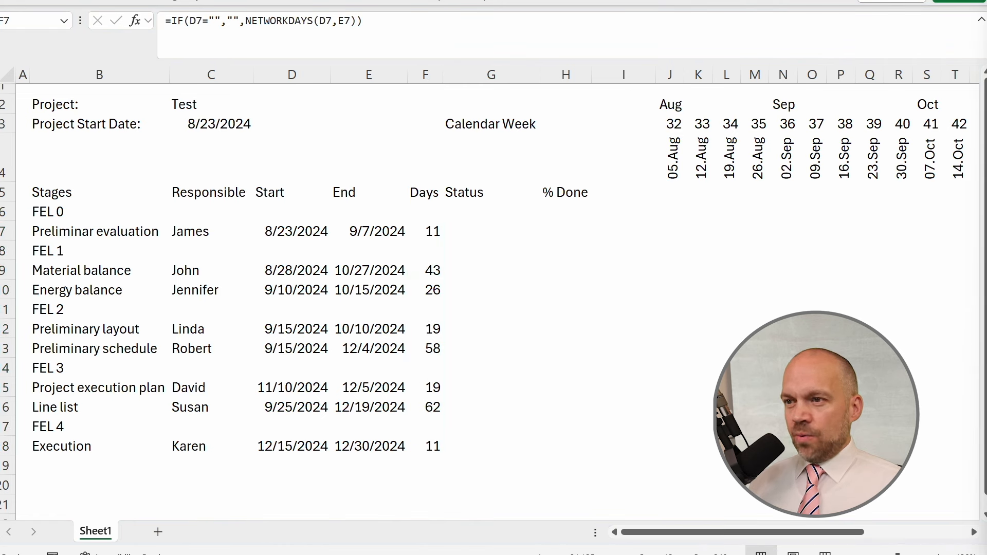
Add a new sheet and paste the status list (Statuses, Not Started, In Progress, Completed, Delayed, On Hold, Canceled) into C3.
click(482, 240)
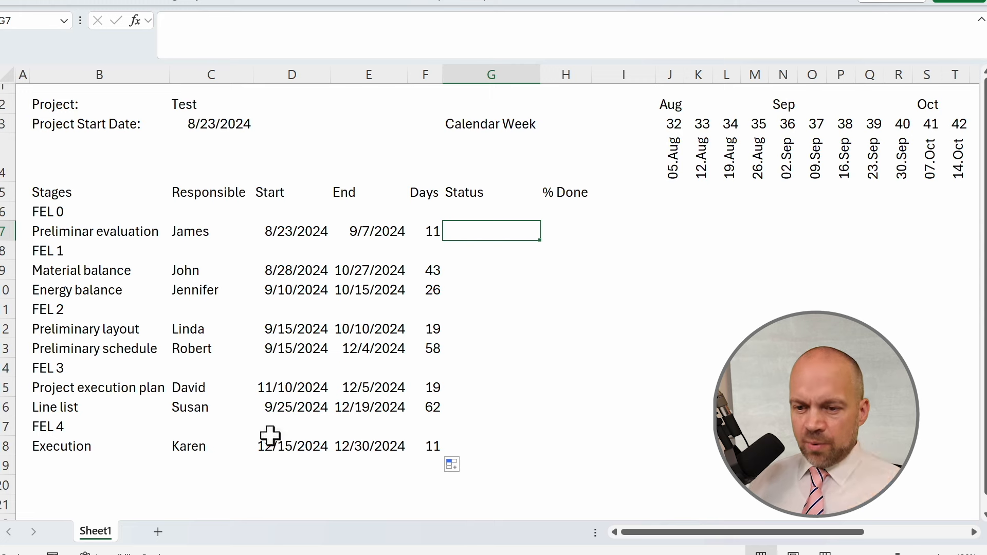
click(158, 531)
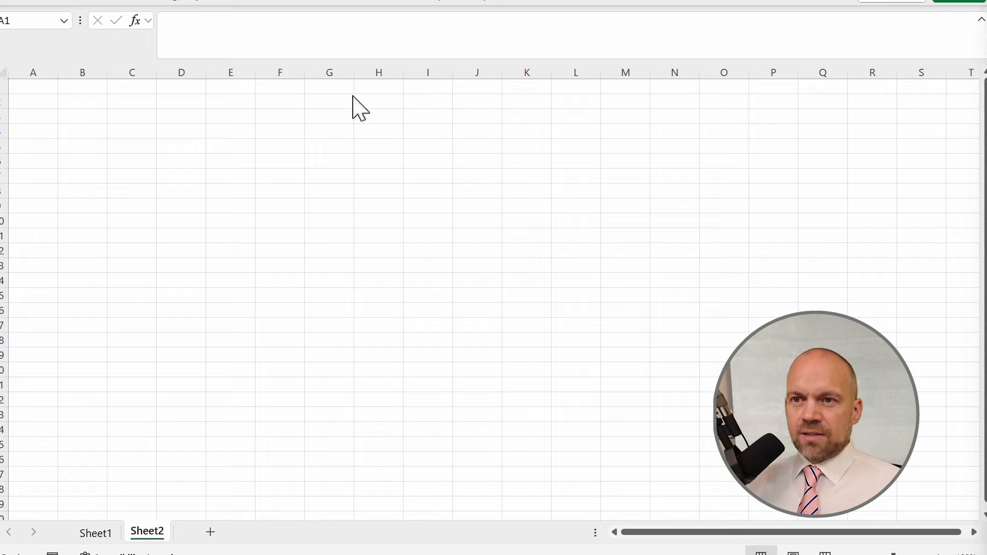
click(144, 118)
text(Statuses Not Started In Progress Completed Delayed On Hold Cancelled)
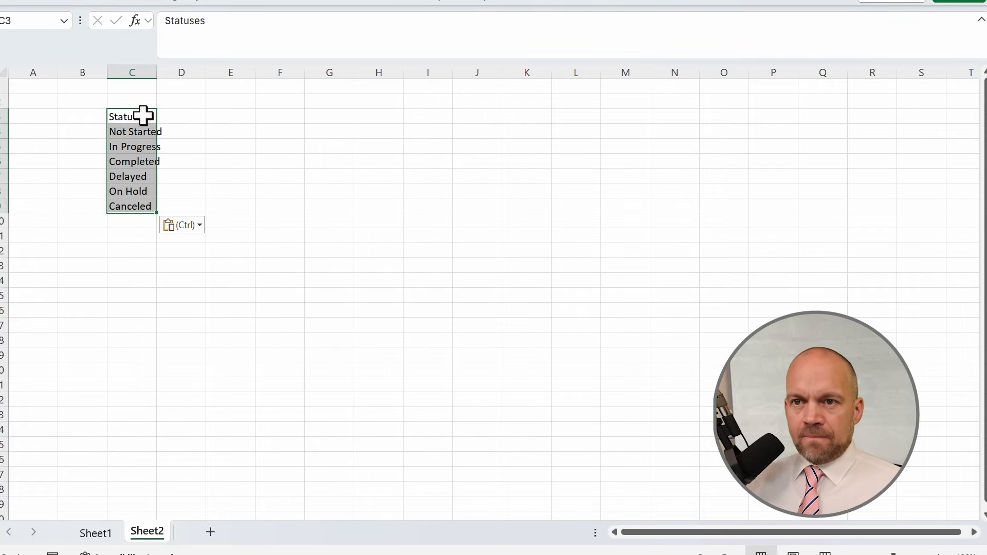
Apply list data validation to G7 with source =Sheet2!$C$4:$C$9.
click(95, 533)
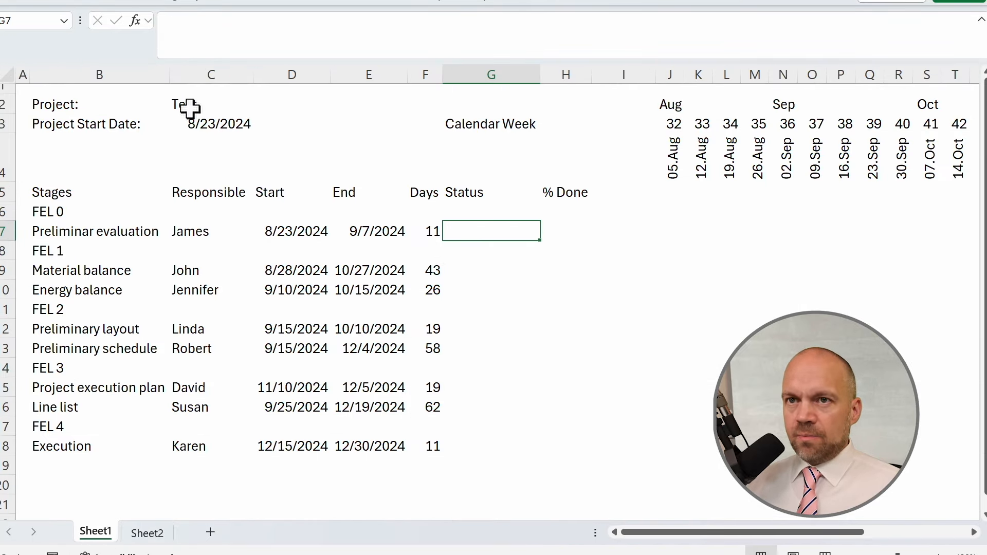
click(296, 4)
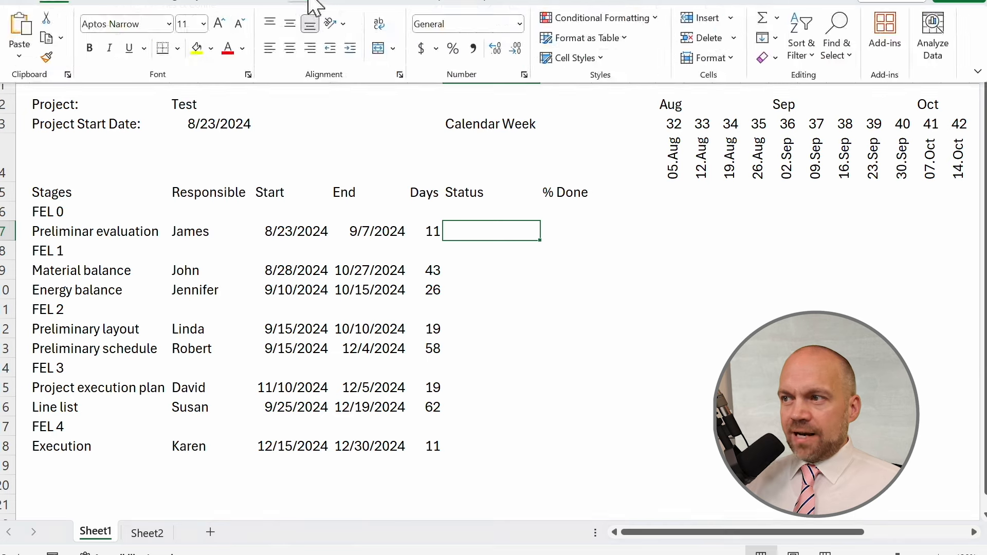
click(651, 58)
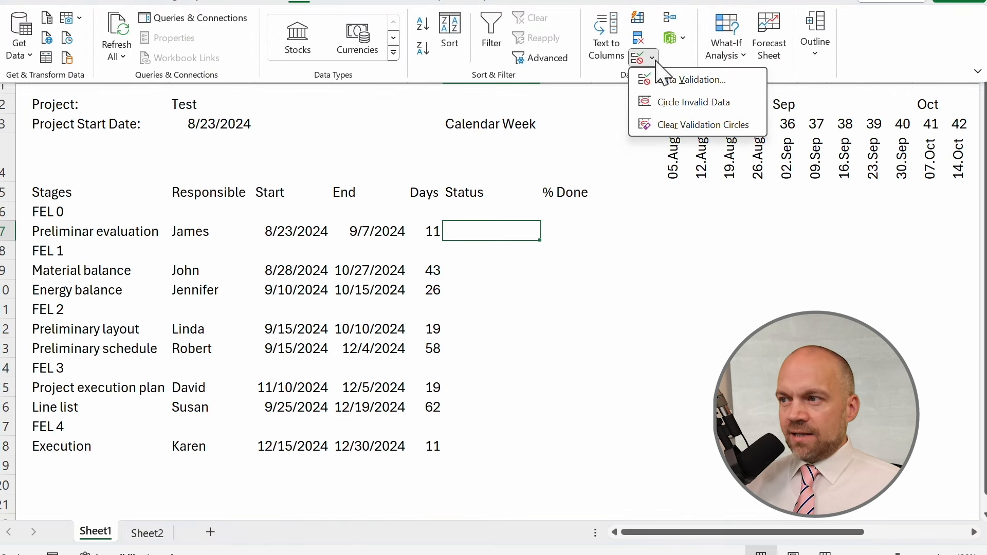
click(711, 81)
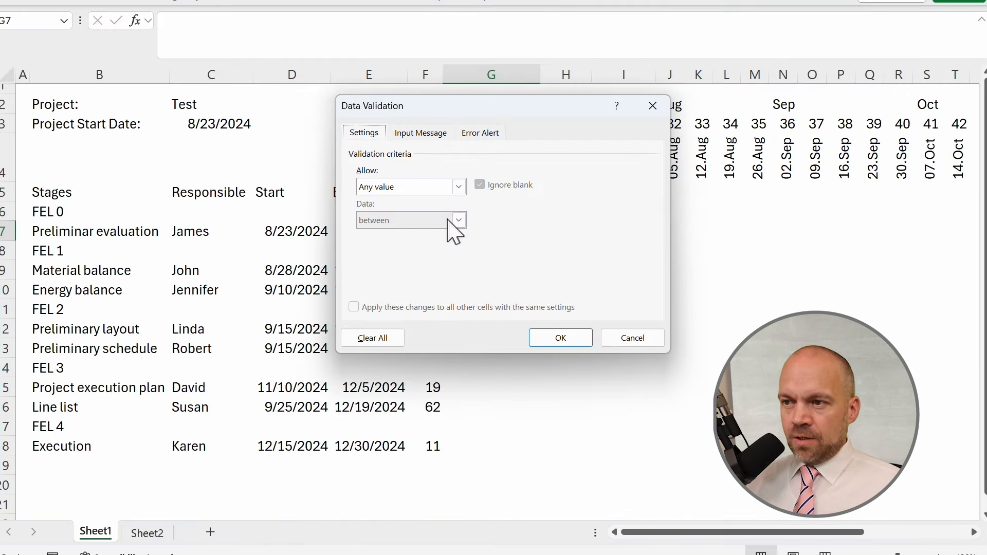
click(459, 186)
click(403, 233)
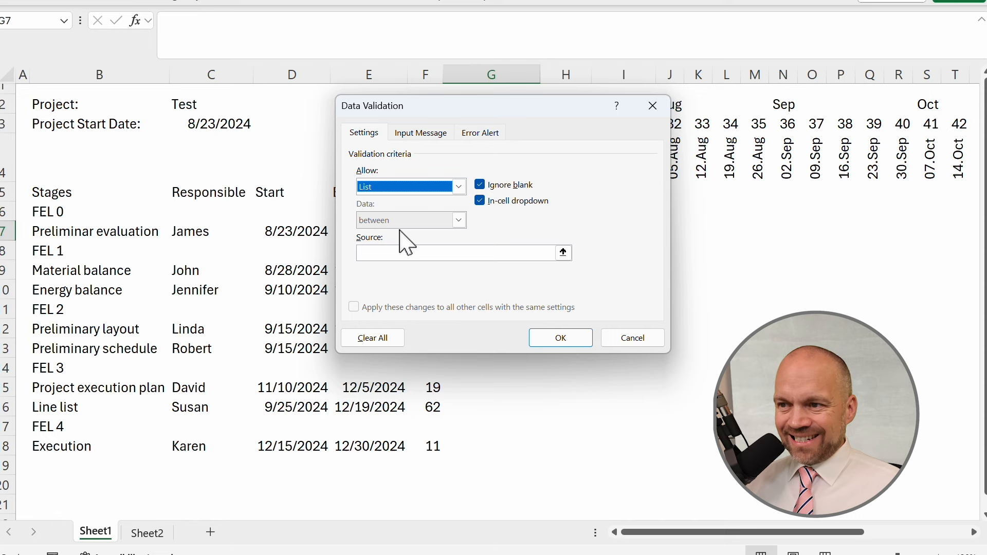
click(558, 251)
click(148, 533)
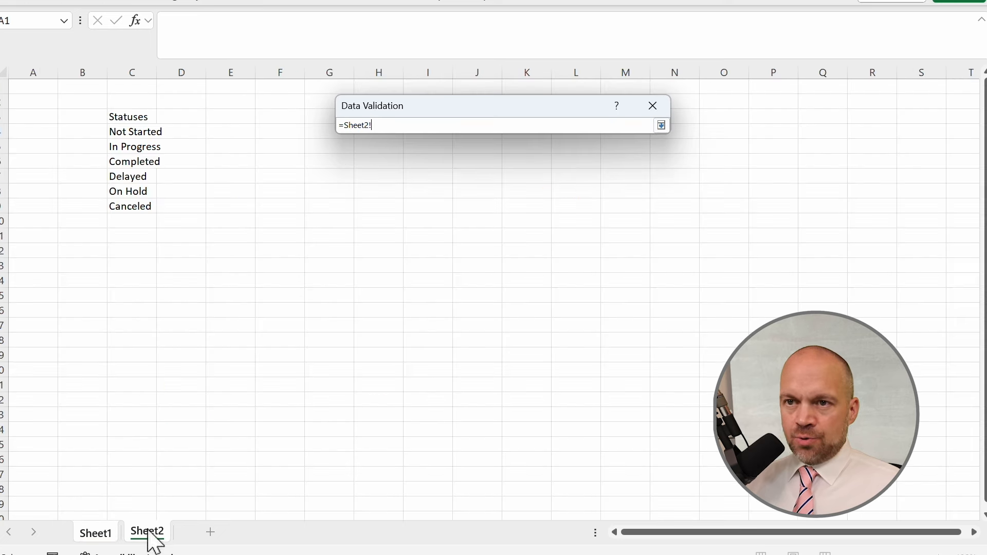
drag(142, 133, 143, 205)
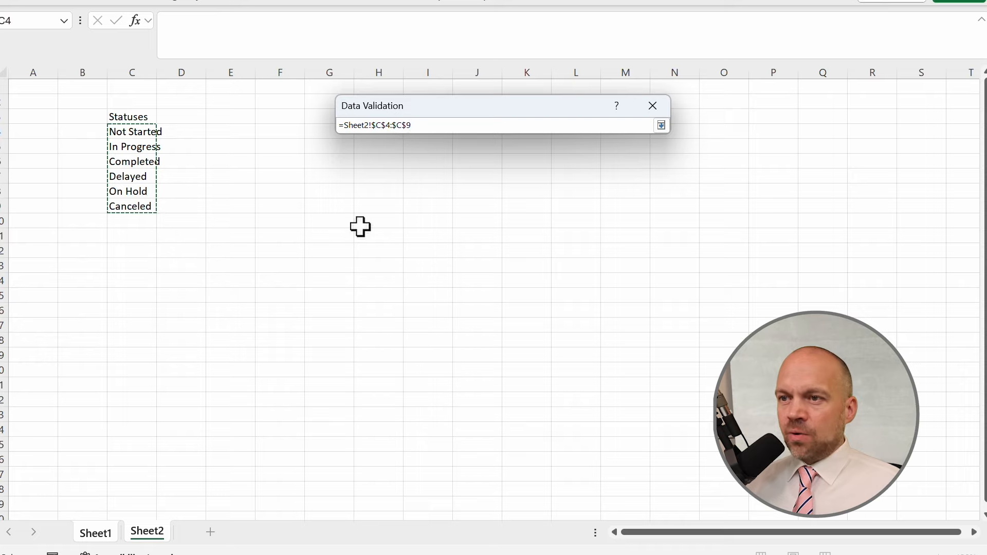
click(662, 125)
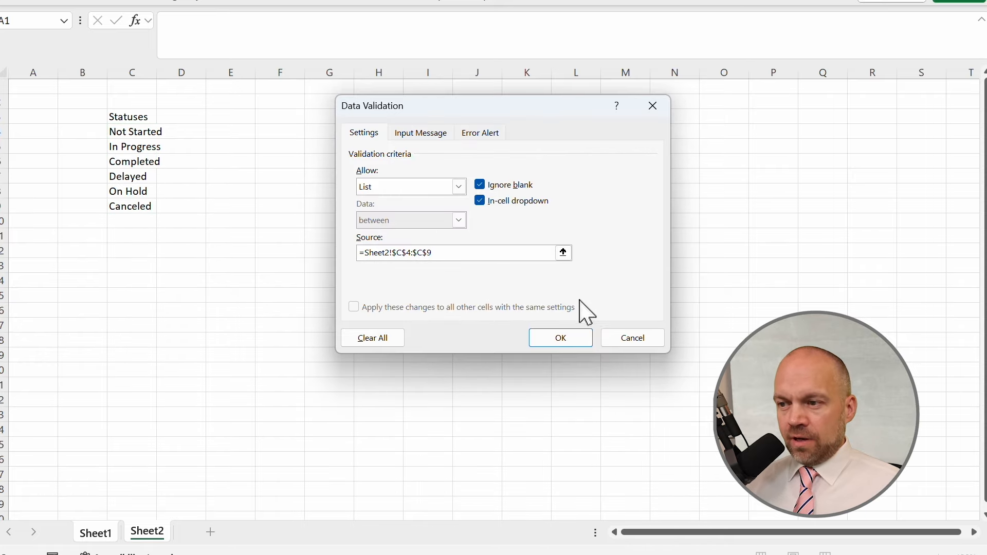
click(563, 340)
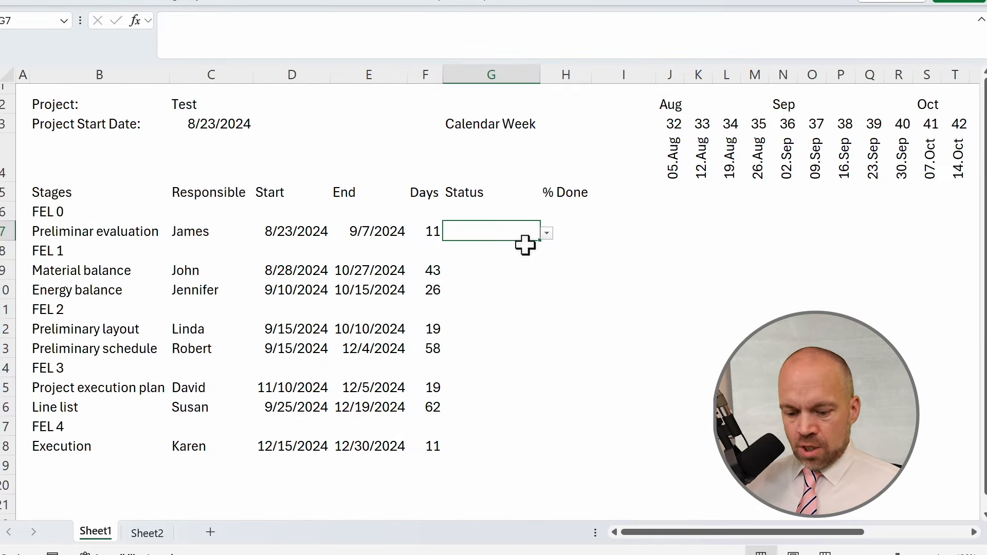
Copy G7's status dropdown to the Status cells of every task row down to G18.
key(ctrl+c)
key(Down)
key(Down)
key(ctrl+v)
key(Down)
key(ctrl+v)
key(Down)
key(Down)
key(ctrl+v)
key(Down)
key(Down)
key(Down)
key(ctrl+v)
key(Down)
key(ctrl+v)
key(Down)
key(ctrl+v)
key(Down)
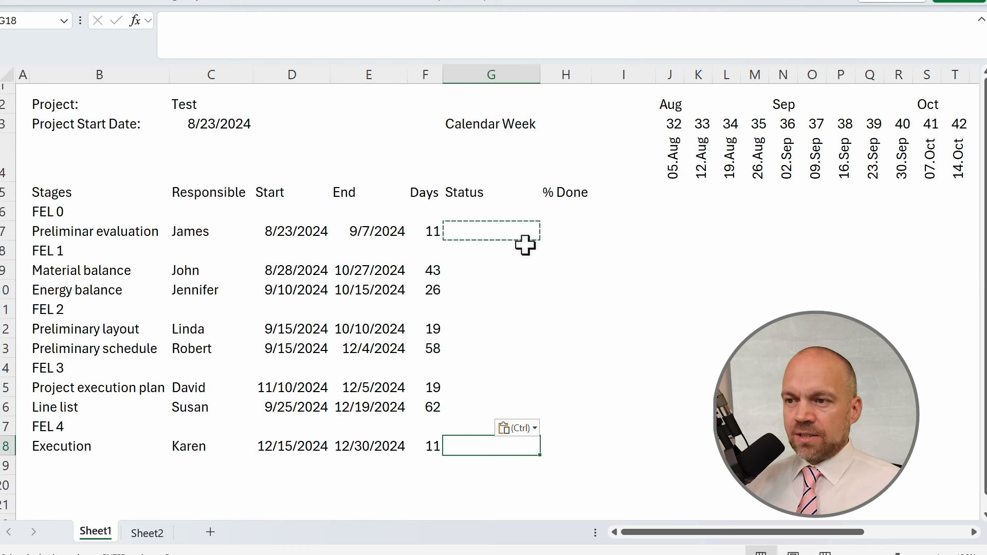
key(ctrl+v)
key(Escape)
Set the statuses of the first three tasks to Completed, Completed and In Progress.
click(514, 230)
click(546, 234)
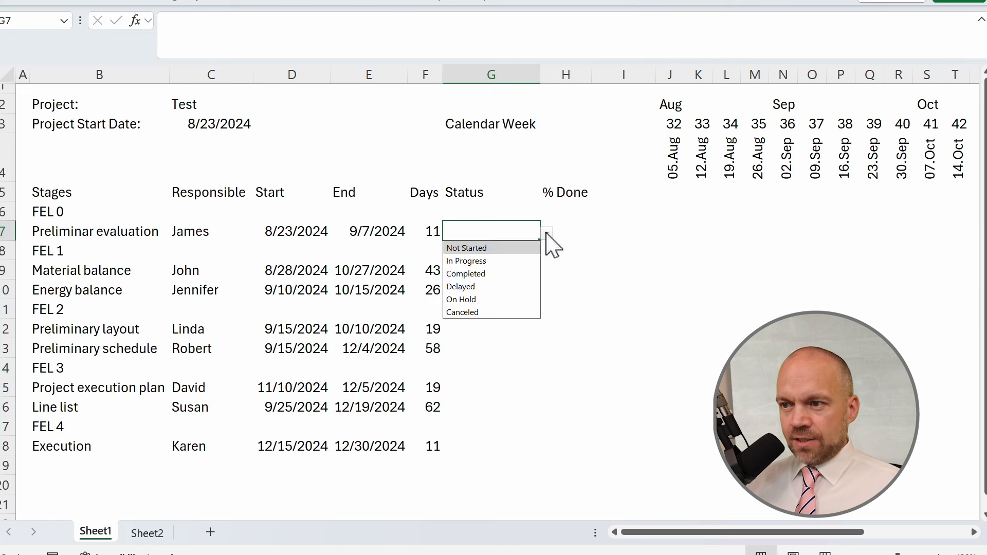
click(499, 274)
click(509, 271)
click(546, 273)
click(499, 313)
click(509, 290)
click(547, 292)
click(488, 320)
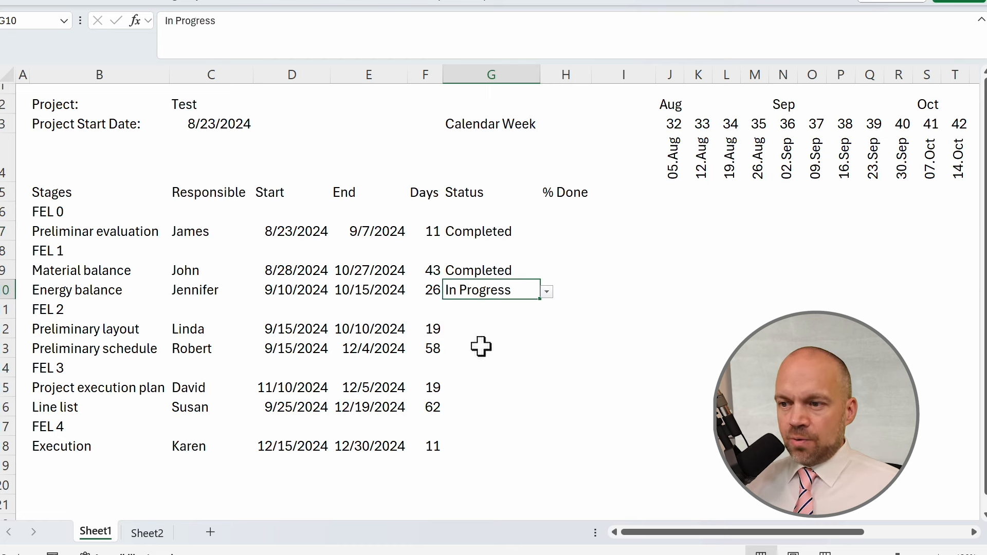
Set the remaining task statuses to On Hold, Delayed, Canceled, On Hold and Not Started.
click(485, 330)
click(547, 331)
click(491, 395)
click(498, 349)
click(547, 351)
click(490, 405)
click(501, 389)
click(547, 390)
click(461, 475)
click(491, 446)
click(547, 447)
click(468, 463)
click(623, 388)
Enter % Done values 100, 100, 75 and 20 for the first four tasks.
click(586, 237)
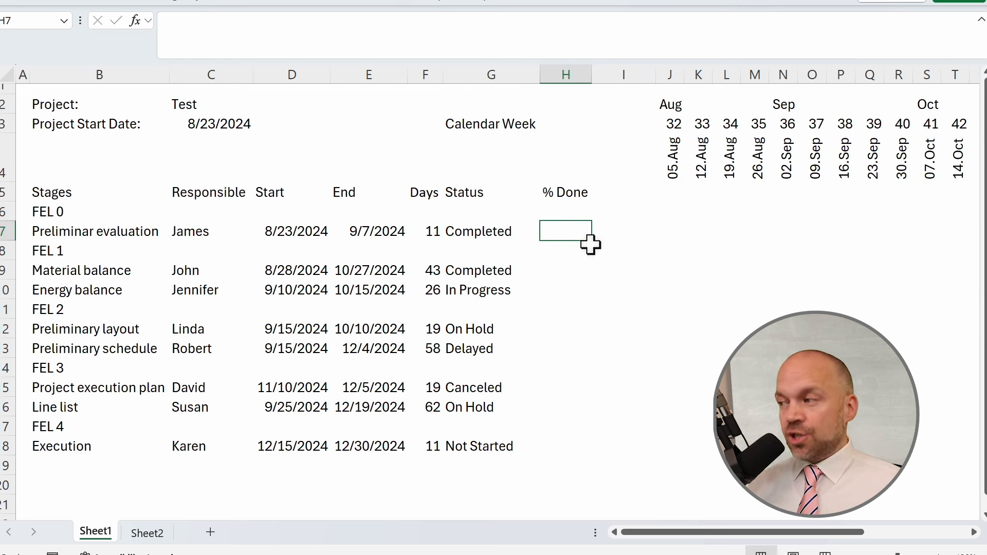
text(4)
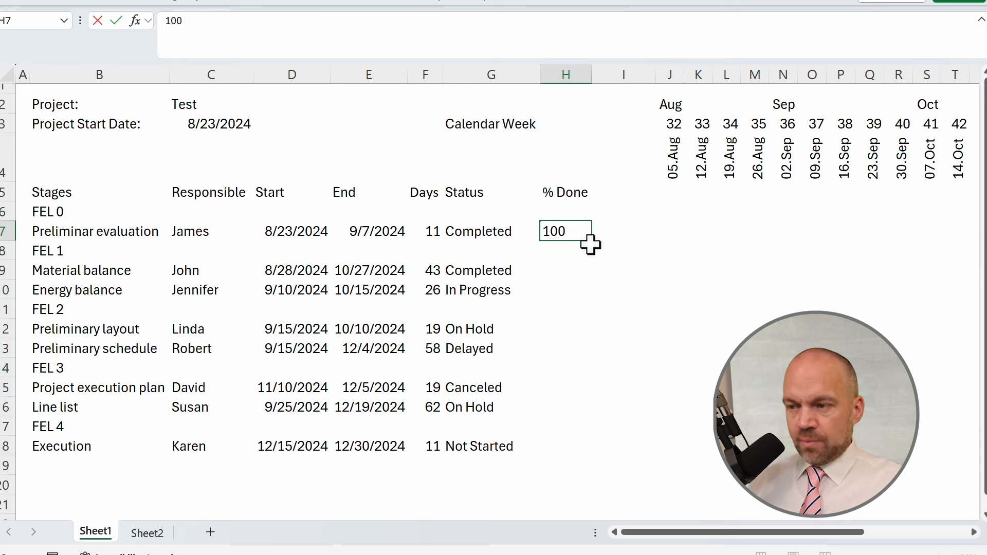
key(Return)
key(Return)
text(100)
key(Return)
text(75)
key(Return)
key(Return)
text(20)
key(Return)
Enter % Done values 60, 15, 50 and 0 for the remaining tasks.
text(60)
key(Return)
key(Return)
text(15)
key(Return)
text(50)
key(Return)
key(Return)
text(0)
click(670, 447)
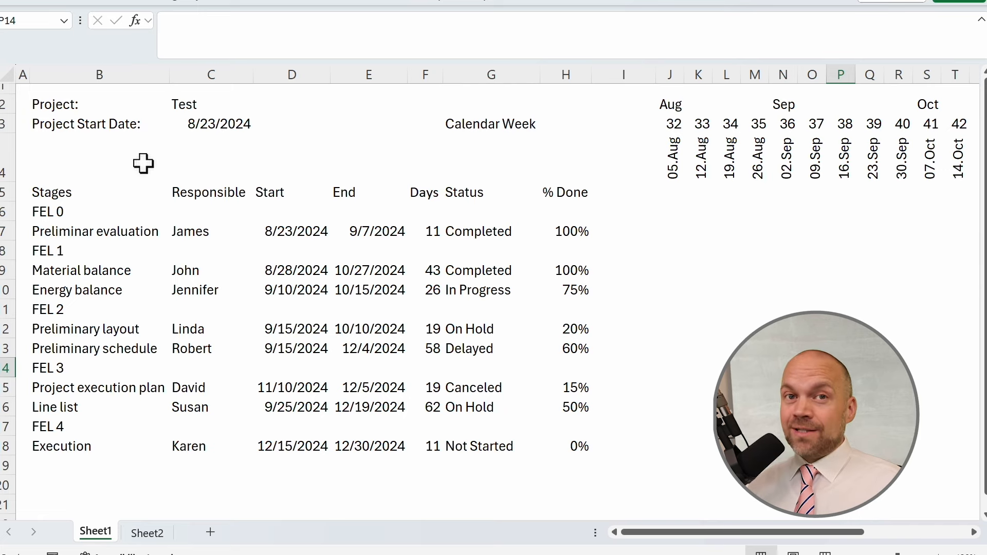
Fill the Project and Project Start Date labels with dark green and set their font color to white.
drag(116, 108, 150, 132)
click(59, 5)
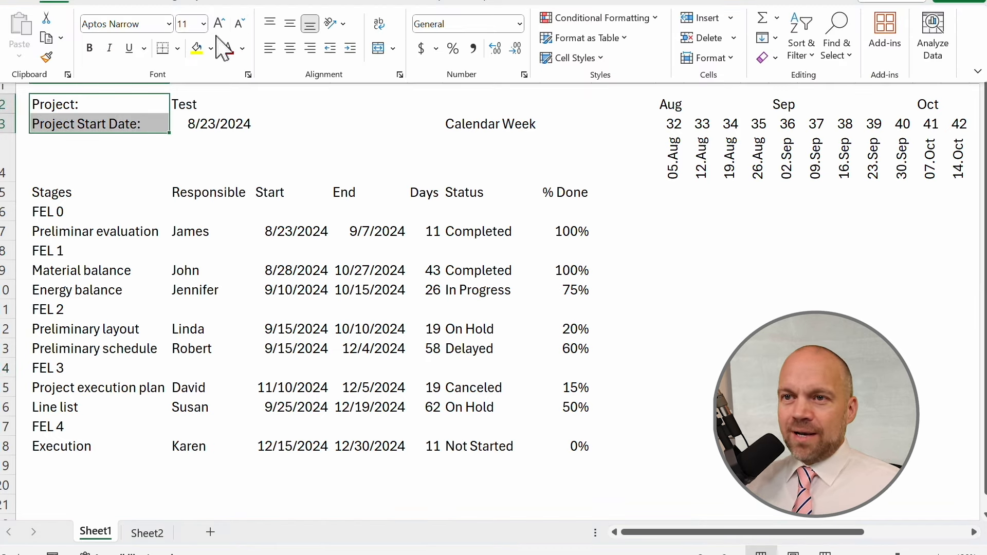
click(211, 49)
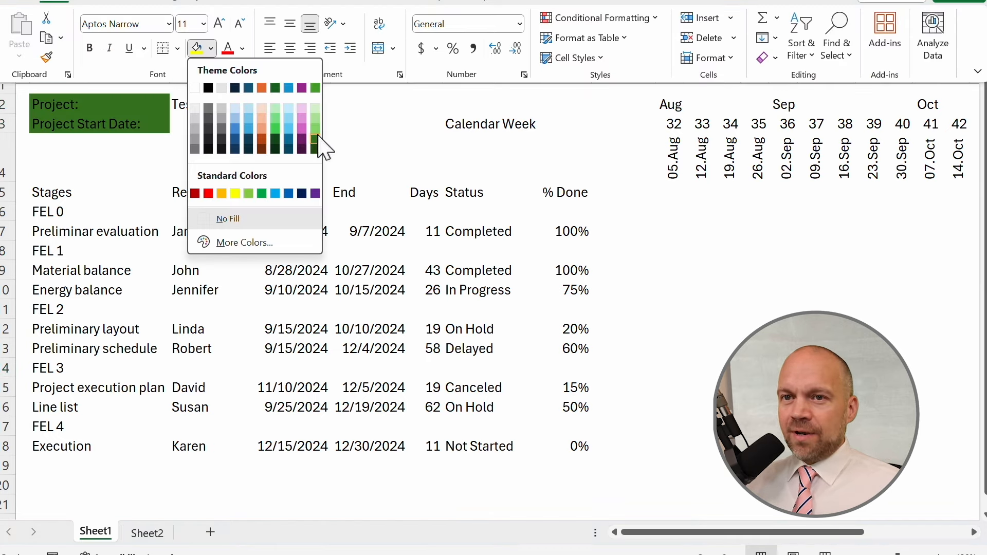
click(314, 139)
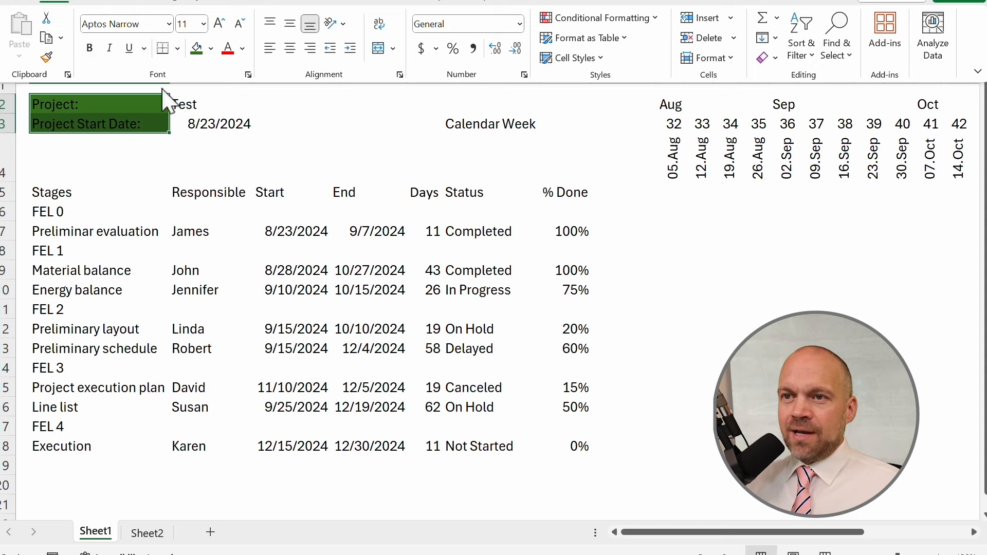
click(242, 48)
click(236, 102)
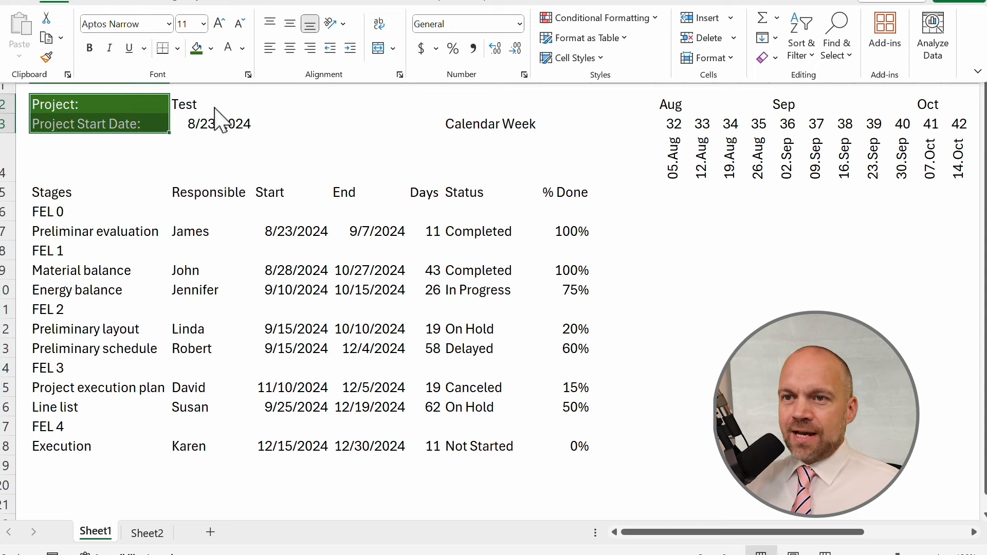
Fill the project name and start date value cells with light green.
click(154, 100)
drag(208, 105, 211, 124)
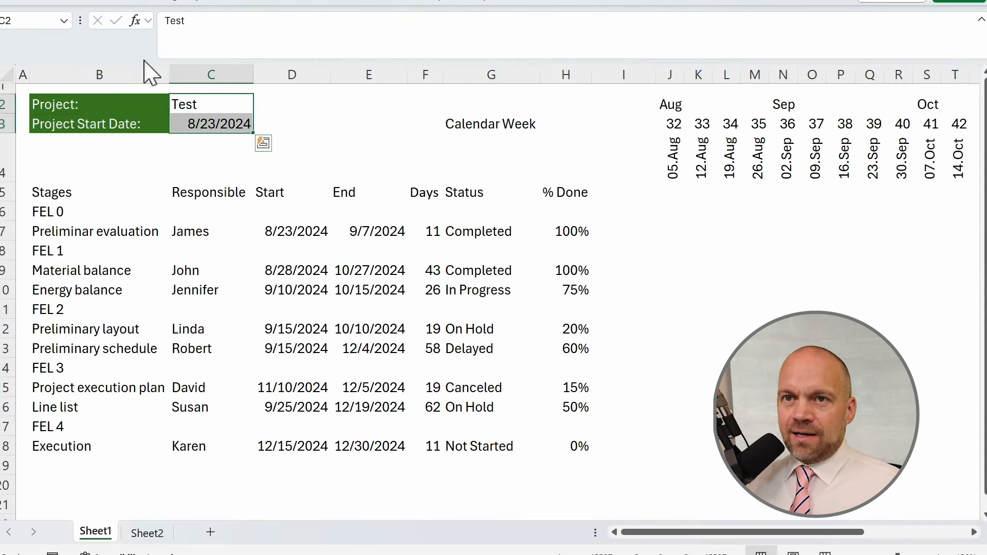
click(68, 6)
click(211, 48)
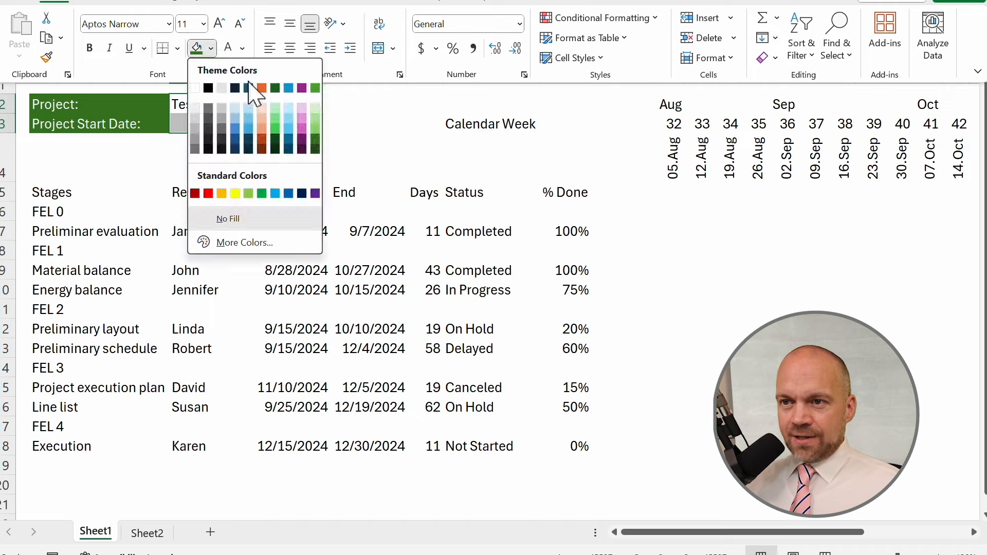
click(314, 129)
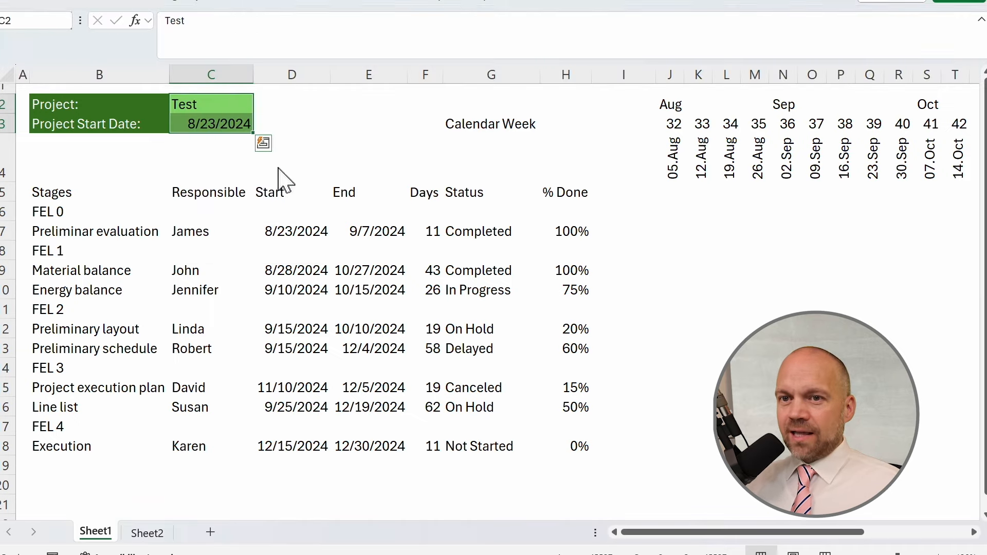
Fill the header row from Stages across all calendar-week columns with dark green.
drag(45, 191, 958, 214)
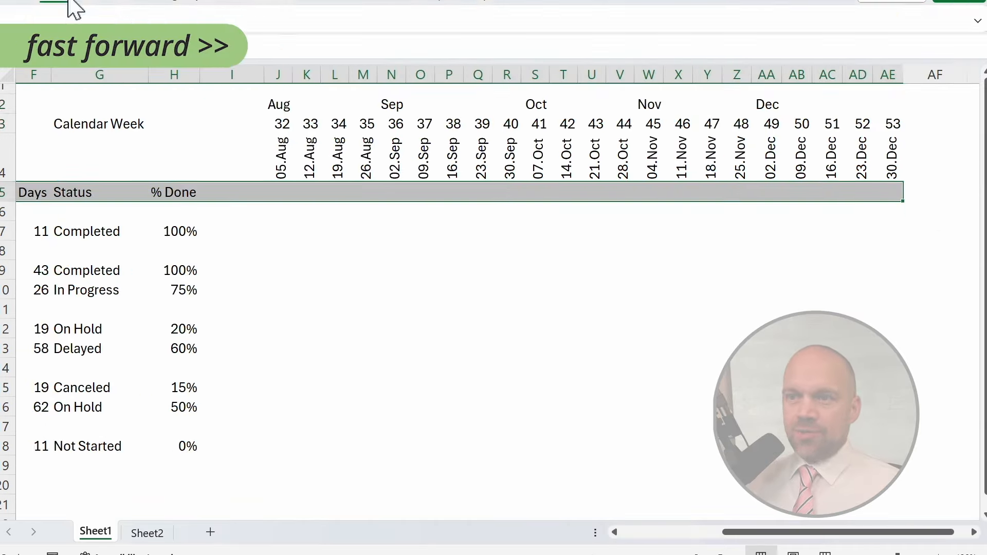
click(75, 7)
click(210, 48)
click(312, 138)
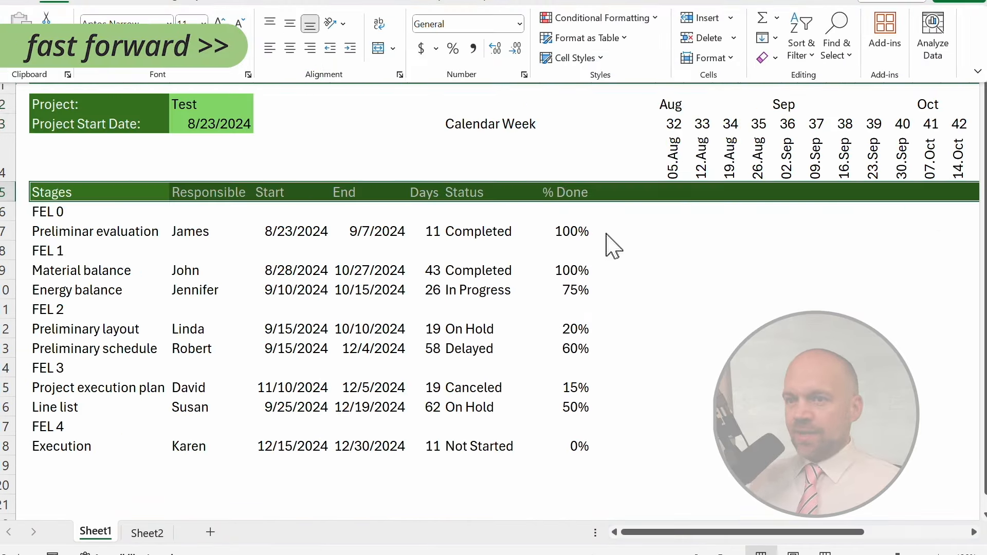
Fill the FEL 0 row across the table and calendar columns with light green.
drag(46, 212, 893, 214)
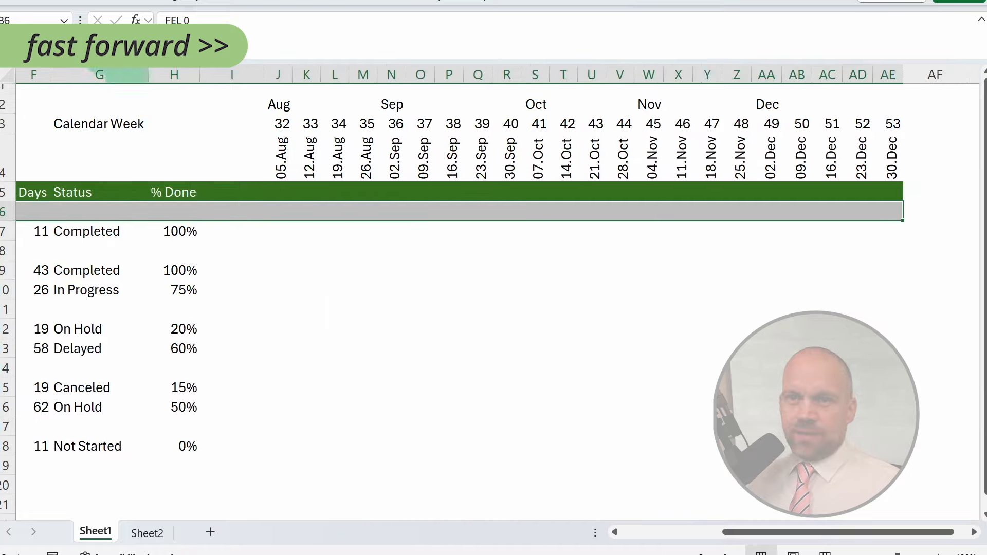
click(68, 6)
click(211, 49)
click(315, 129)
Copy the FEL 0 row formatting to the FEL 1, FEL 2, FEL 3 and FEL 4 rows with the Format Painter.
scroll(121, 247, left, 5)
double_click(46, 57)
click(62, 250)
click(67, 309)
click(67, 369)
click(67, 427)
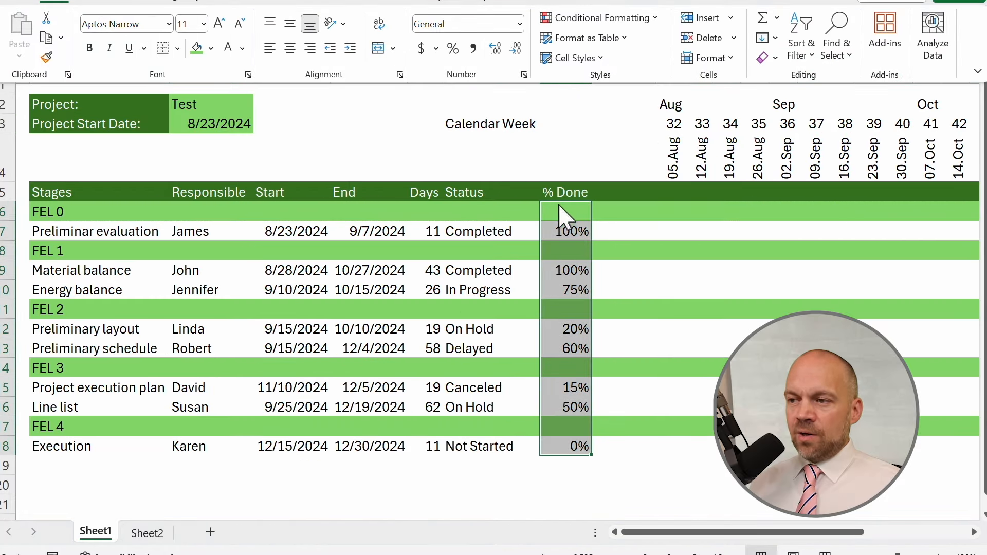
Add solid-fill green data bars to the % Done column as a conditional format.
click(565, 211)
drag(567, 210, 565, 446)
click(67, 6)
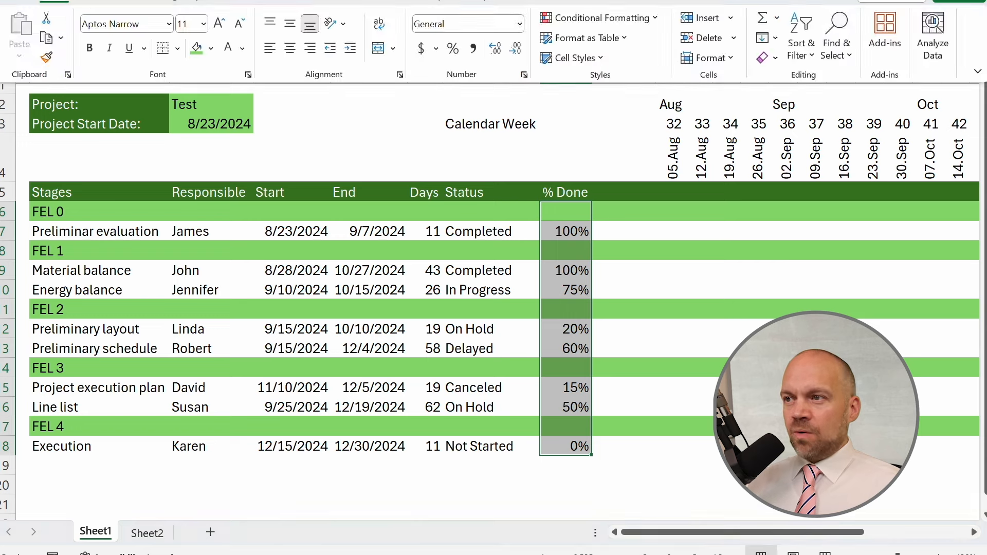
click(657, 22)
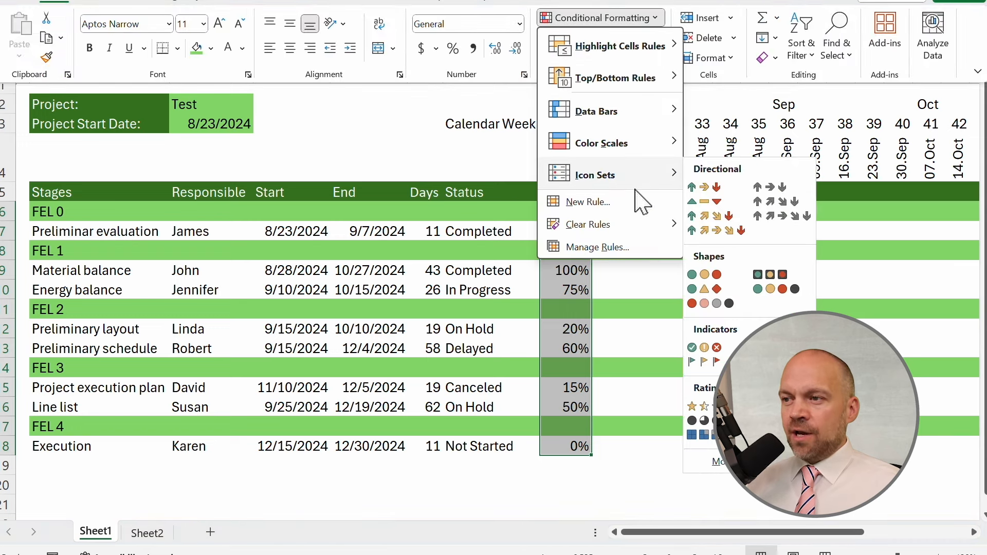
mouse_move(639, 151)
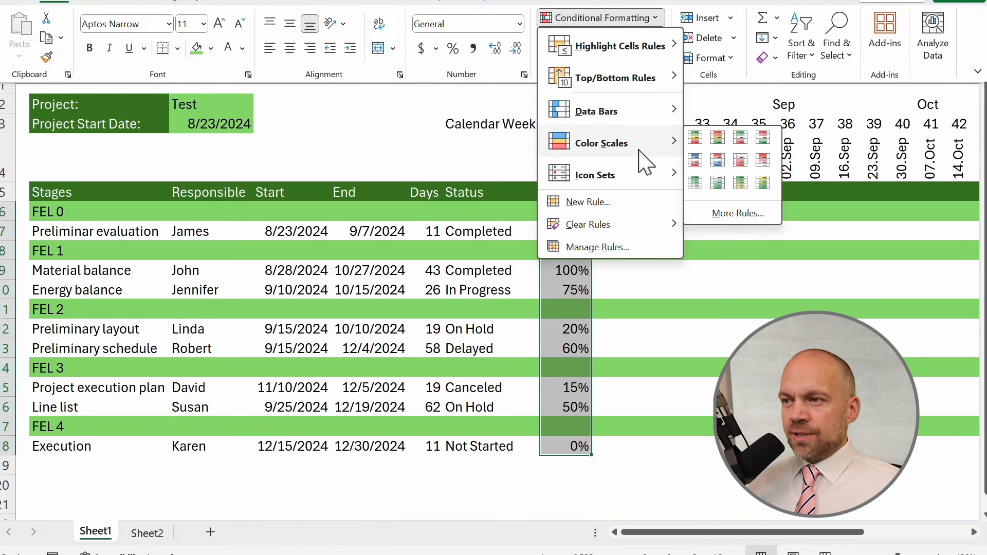
mouse_move(645, 129)
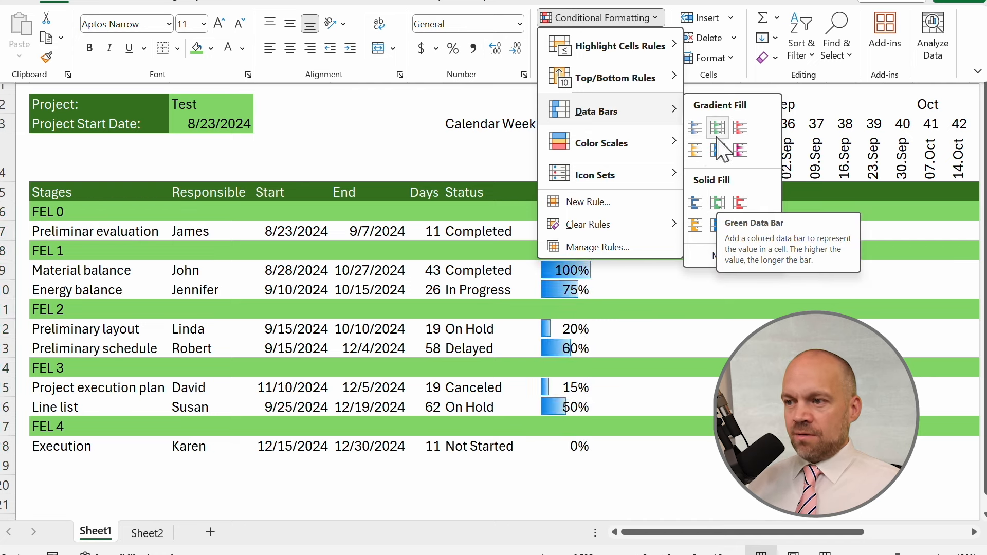
click(718, 203)
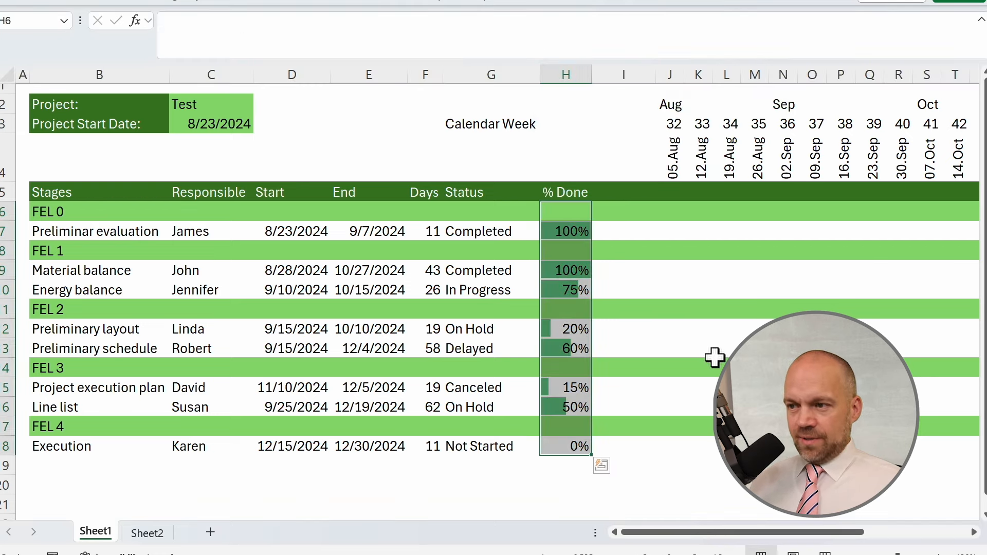
Apply green outline and inside borders to the task table and the calendar-week header cells.
click(719, 446)
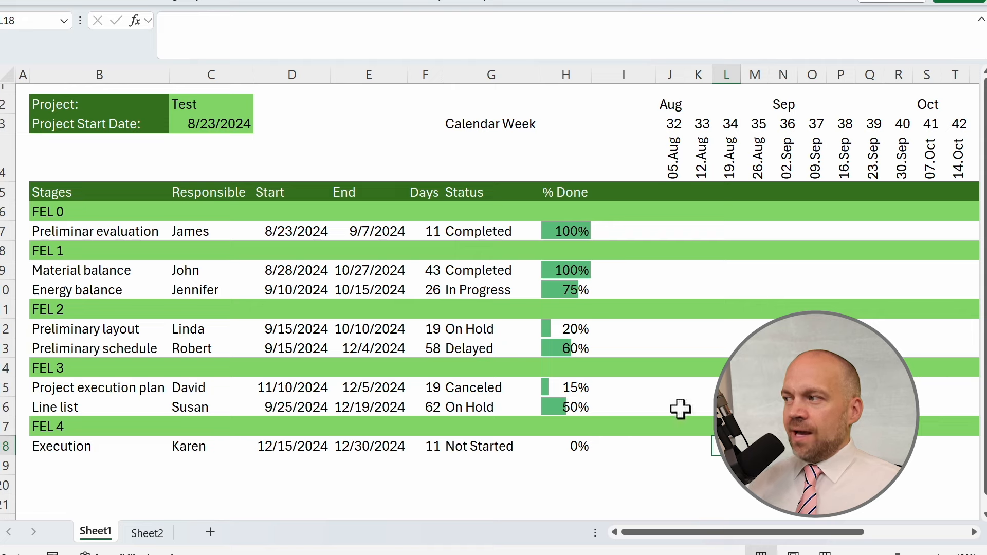
click(600, 313)
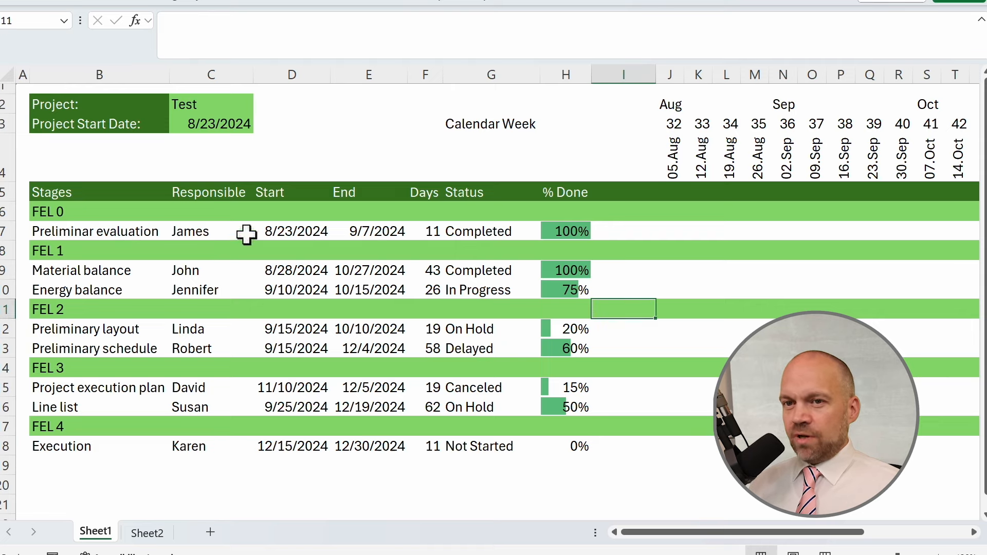
drag(80, 194, 920, 455)
drag(278, 105, 876, 159)
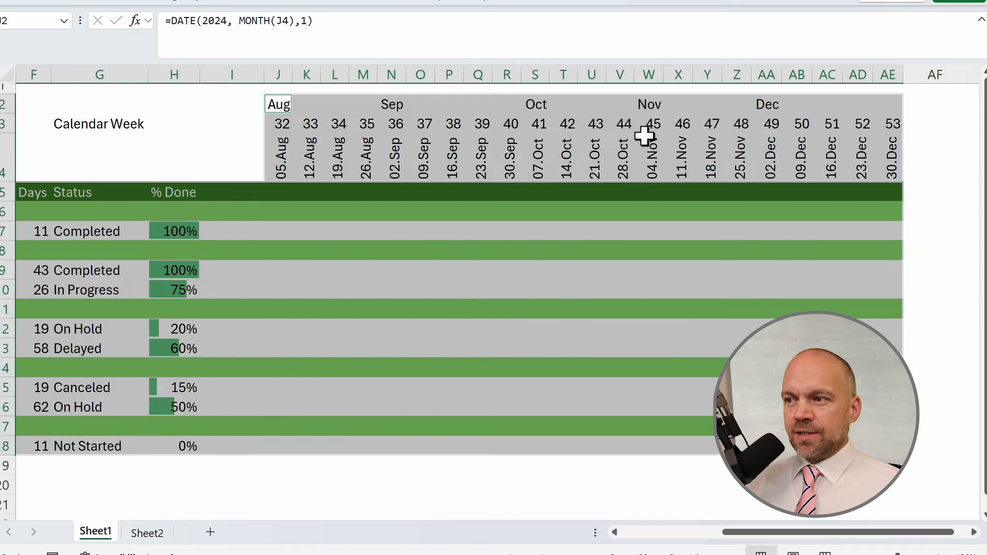
right_click(643, 137)
click(705, 473)
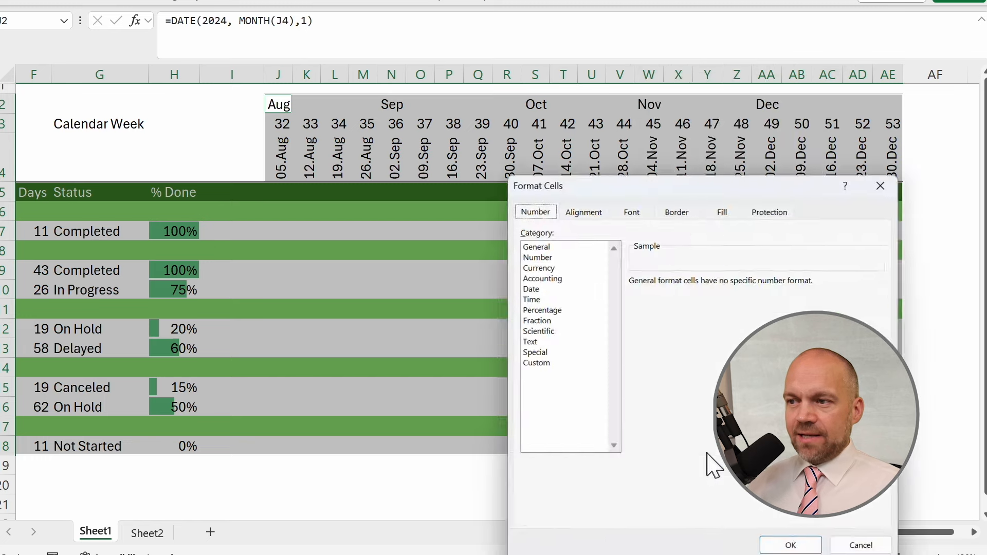
click(569, 158)
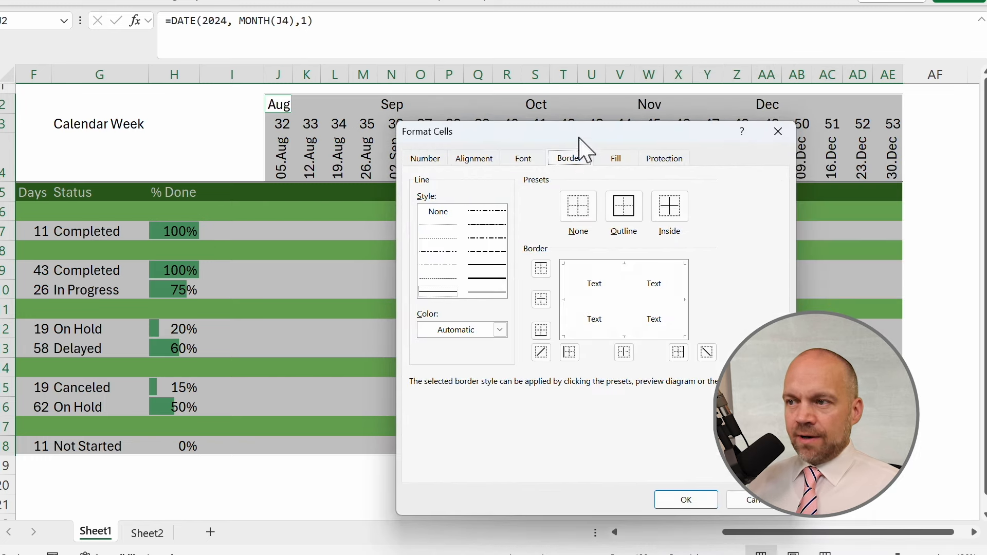
drag(584, 139, 500, 80)
click(415, 269)
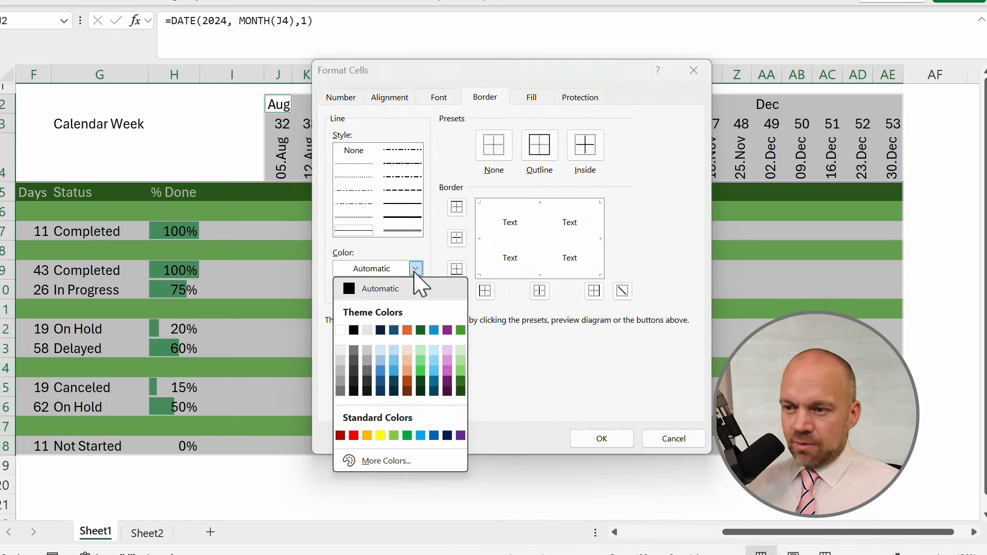
click(460, 360)
click(539, 145)
click(585, 146)
click(601, 438)
Narrow column I, the spacer between % Done and the calendar weeks.
drag(593, 486, 3, 485)
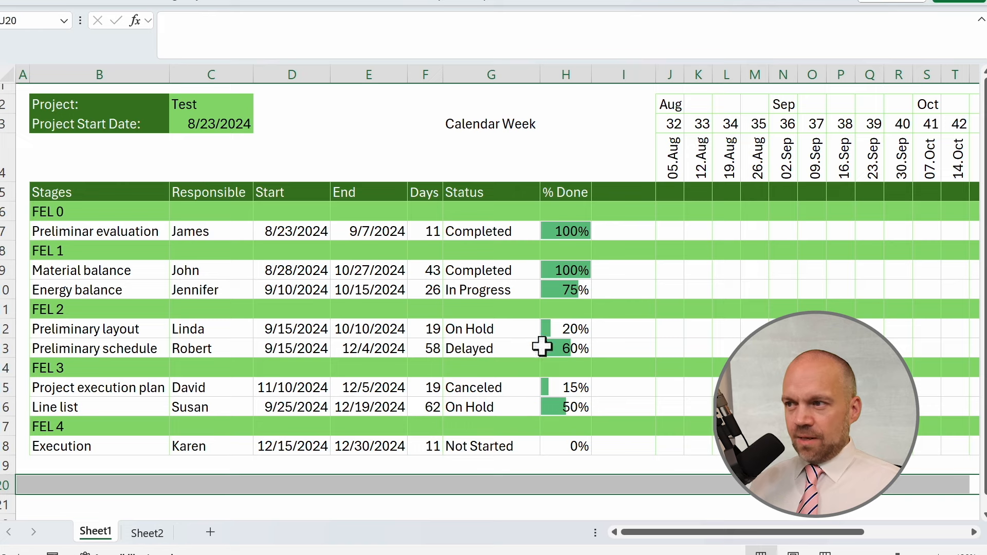
drag(655, 75, 607, 74)
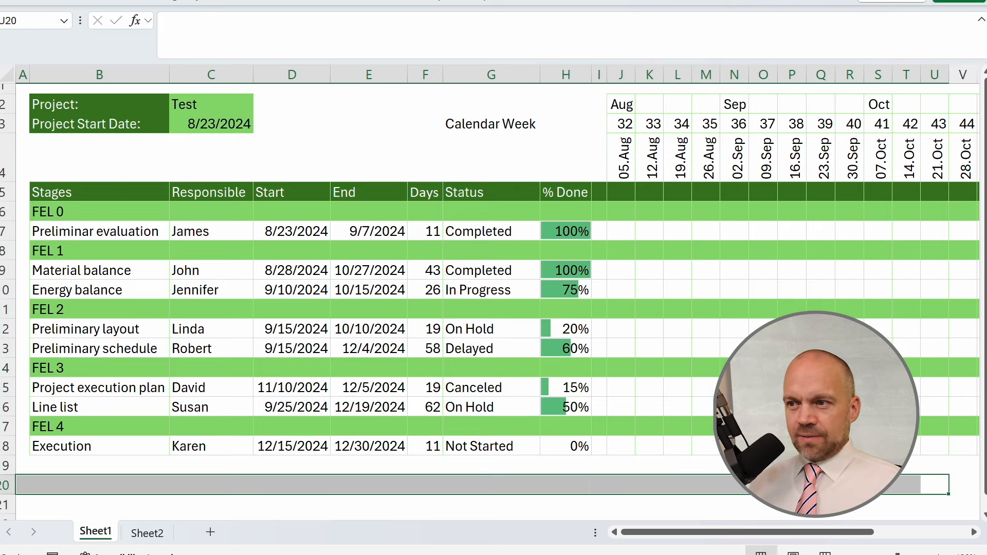
click(735, 345)
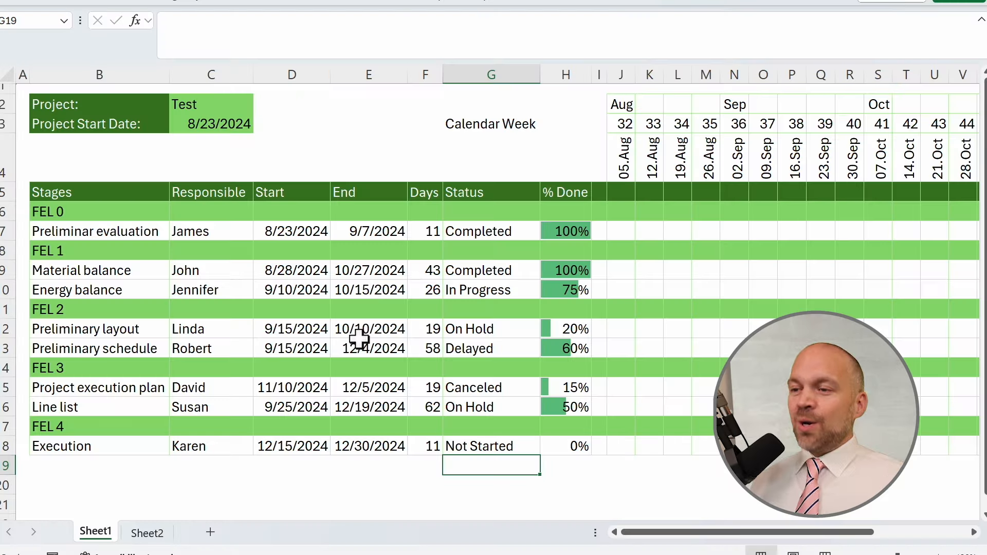
Add a conditional rule filling Status cells equal to Completed with light green.
click(370, 290)
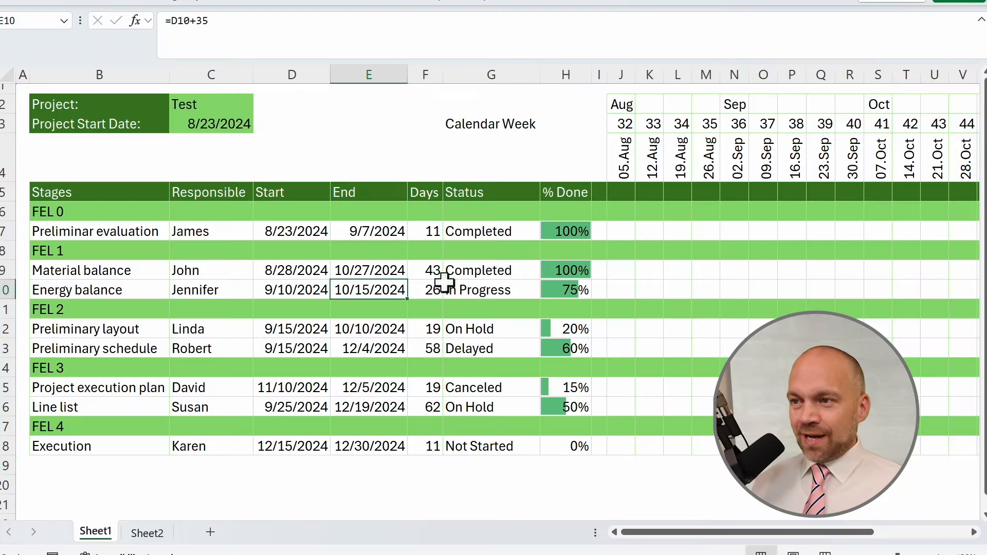
drag(496, 212, 482, 448)
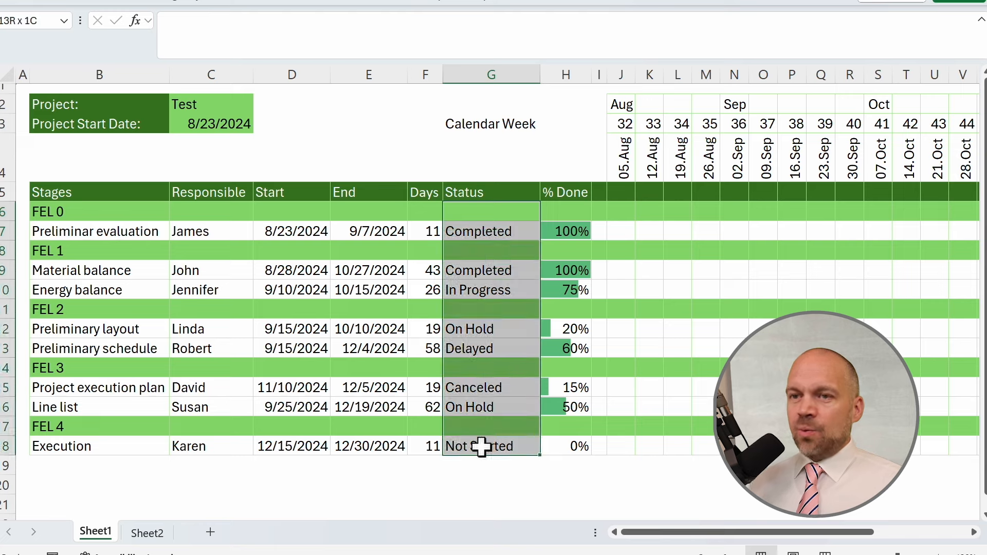
click(61, 6)
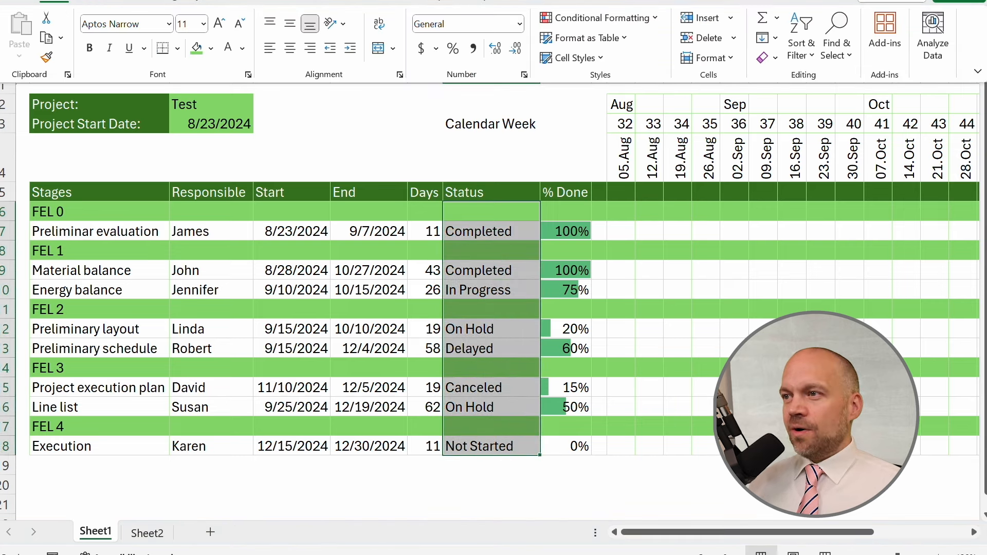
click(663, 19)
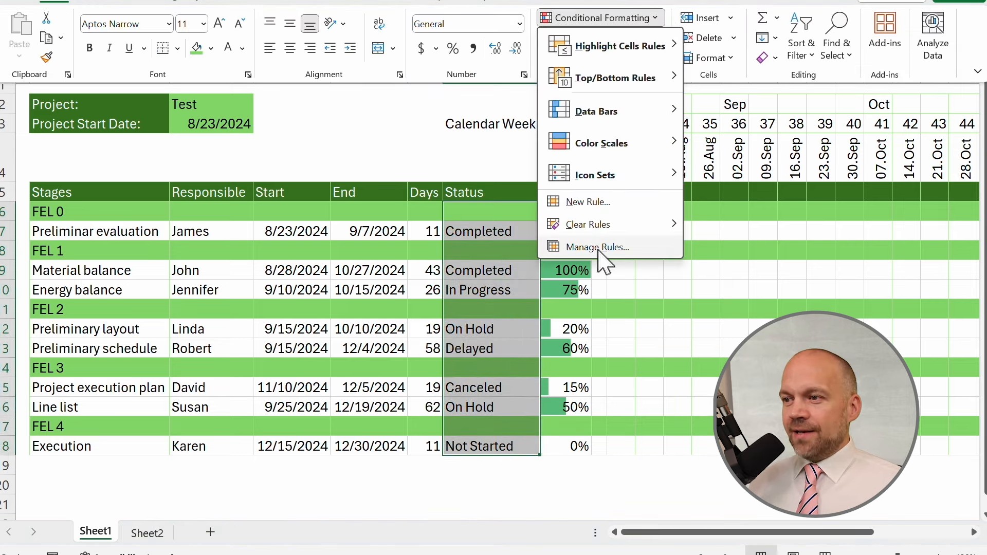
click(586, 202)
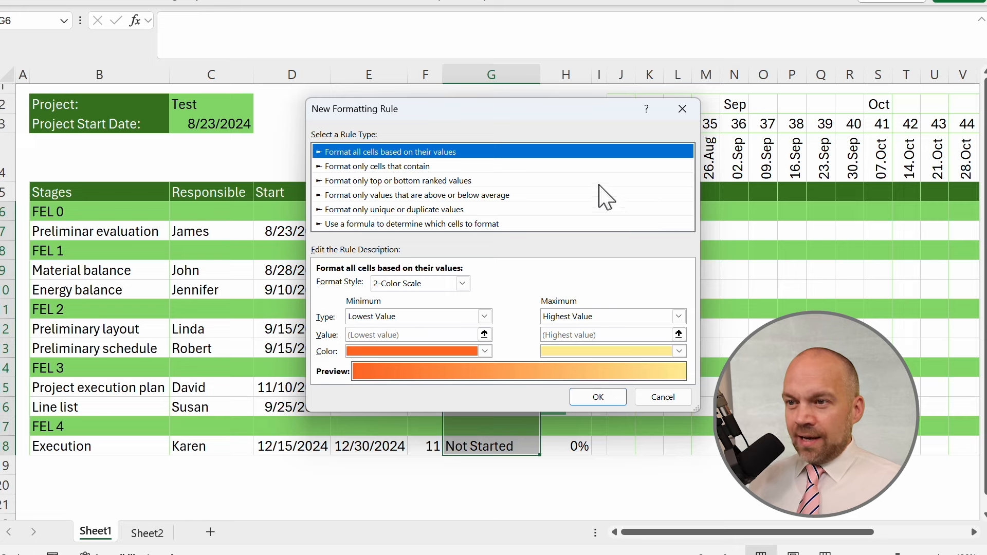
click(396, 166)
click(506, 284)
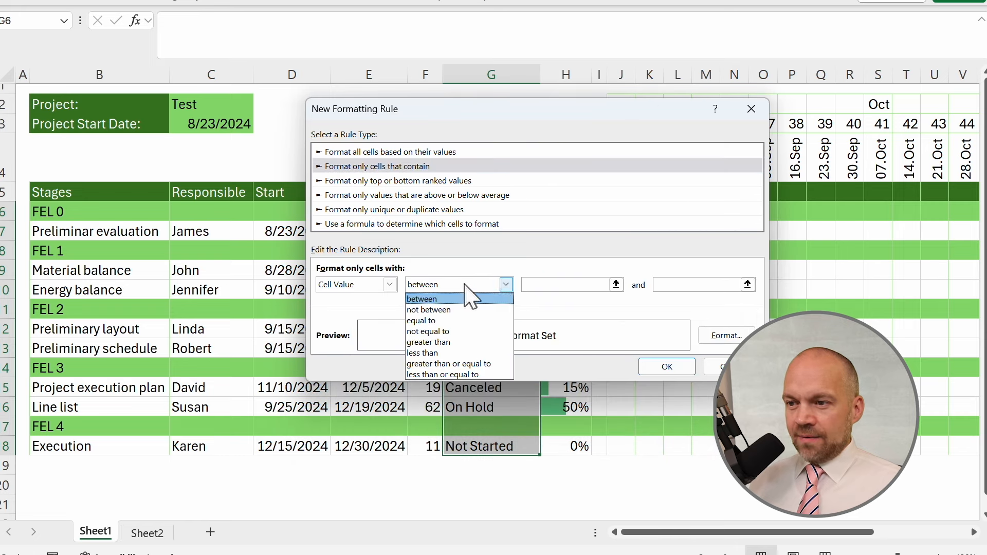
click(488, 324)
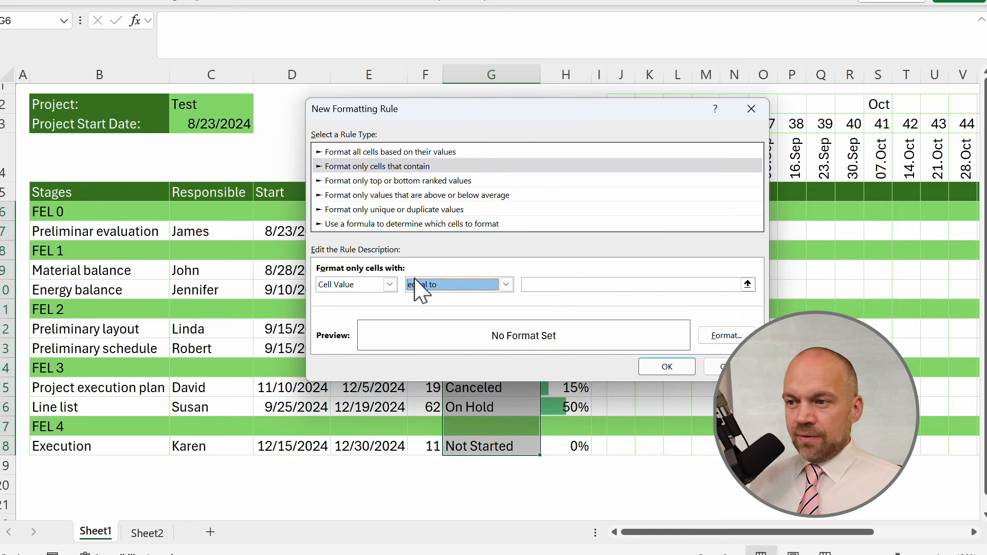
click(584, 284)
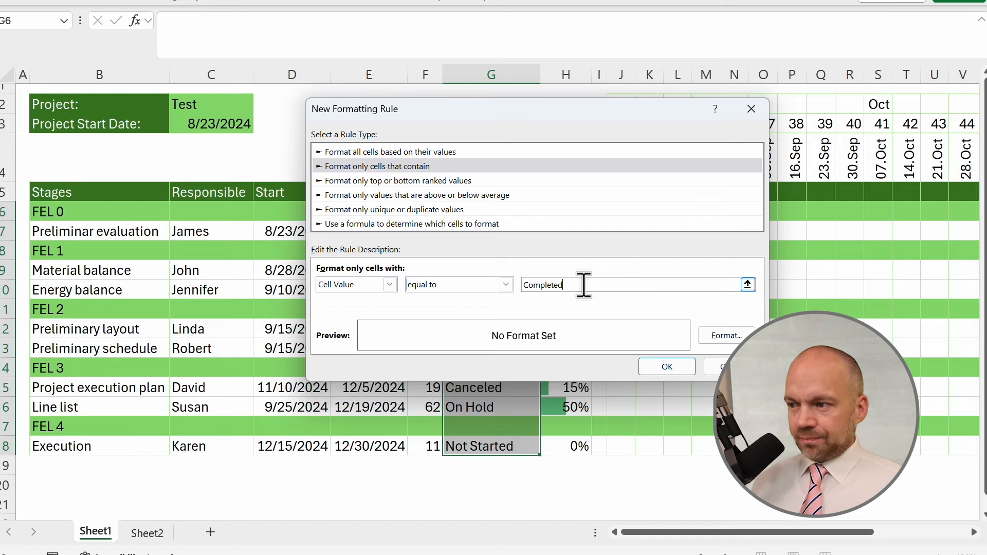
click(726, 335)
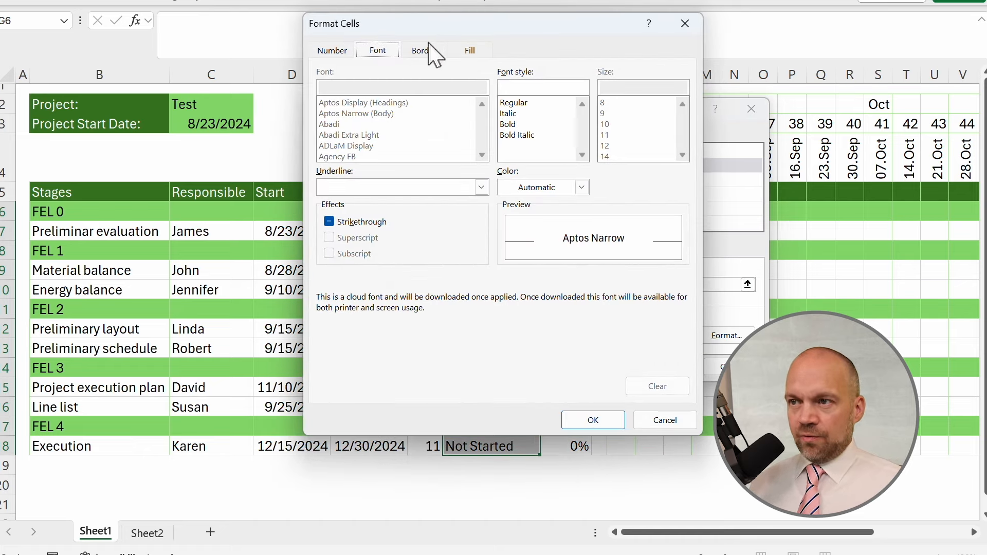
click(469, 50)
click(455, 136)
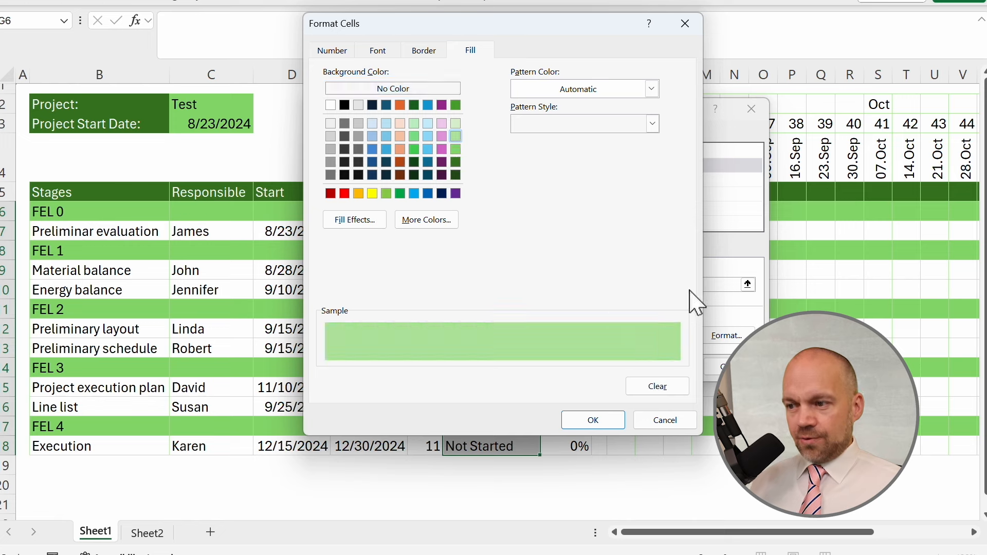
click(606, 421)
click(669, 366)
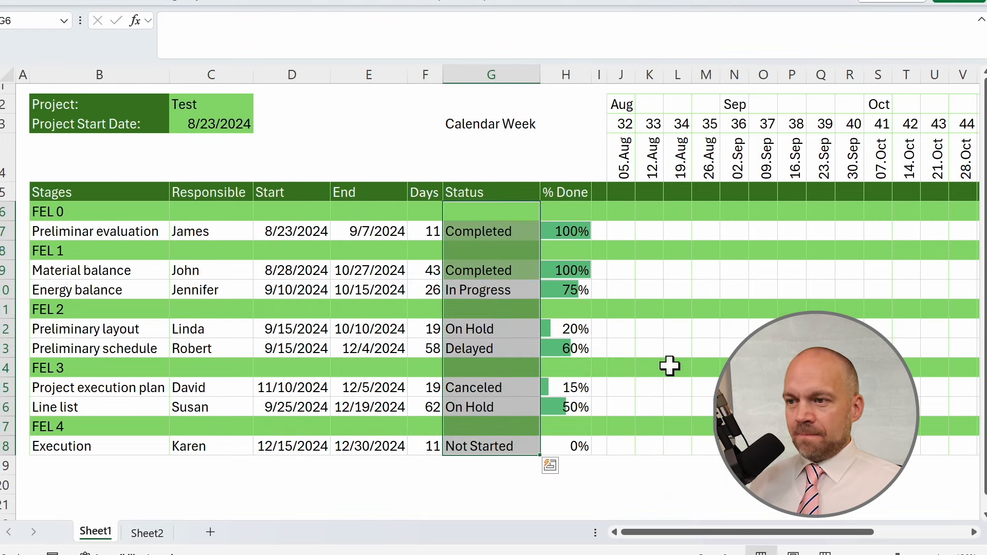
Test the rule by setting Preliminary layout's status to Completed, then undo that change.
click(563, 486)
click(521, 328)
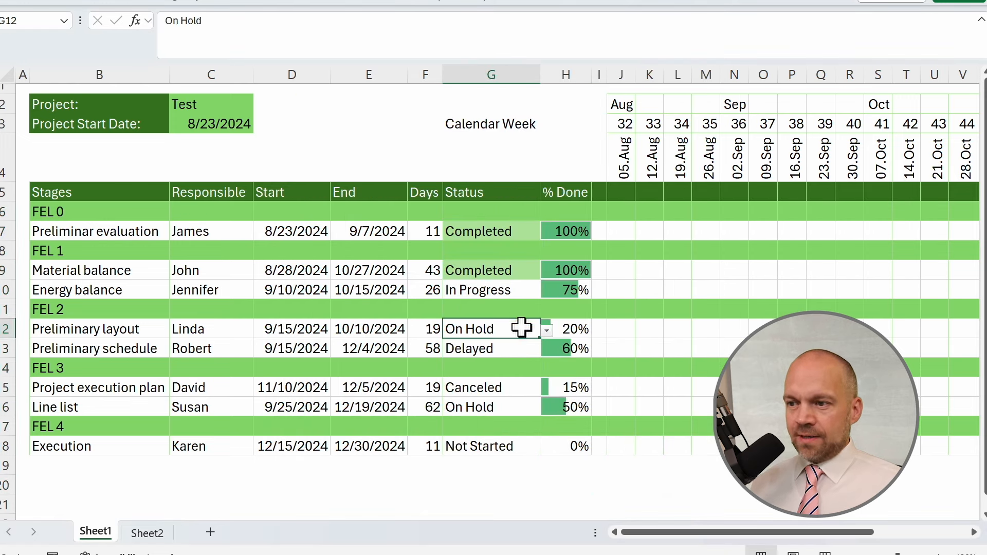
click(549, 329)
click(532, 329)
click(547, 331)
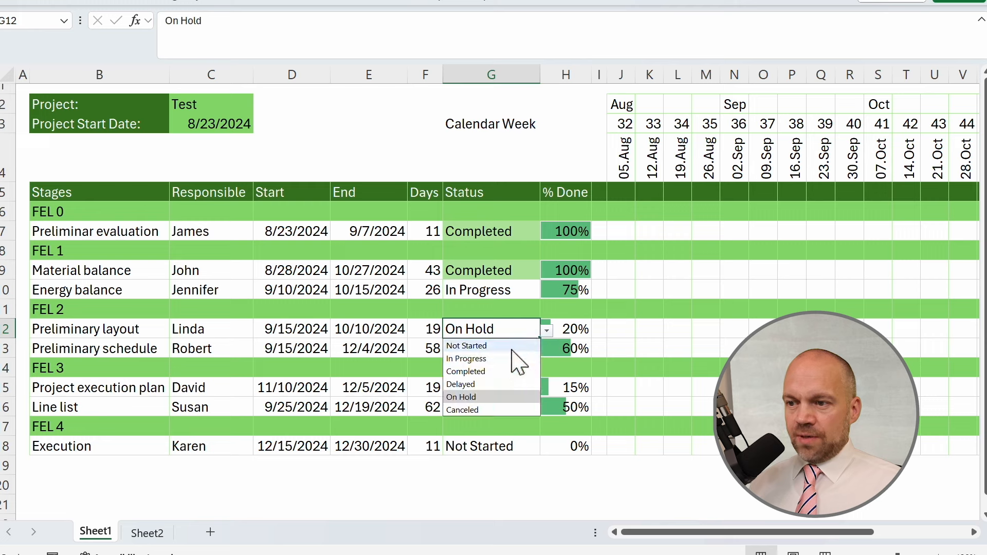
click(500, 371)
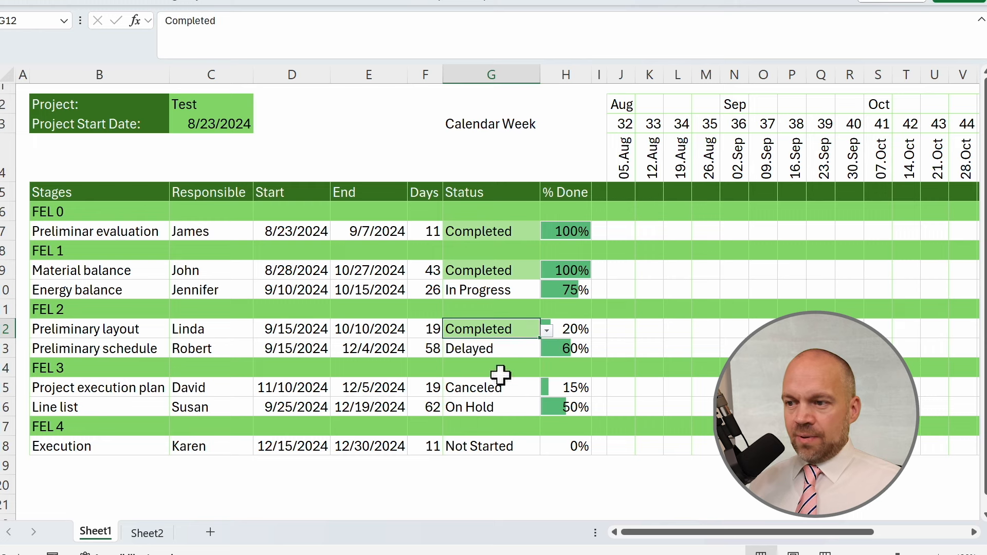
click(513, 345)
key(ctrl+z)
click(581, 467)
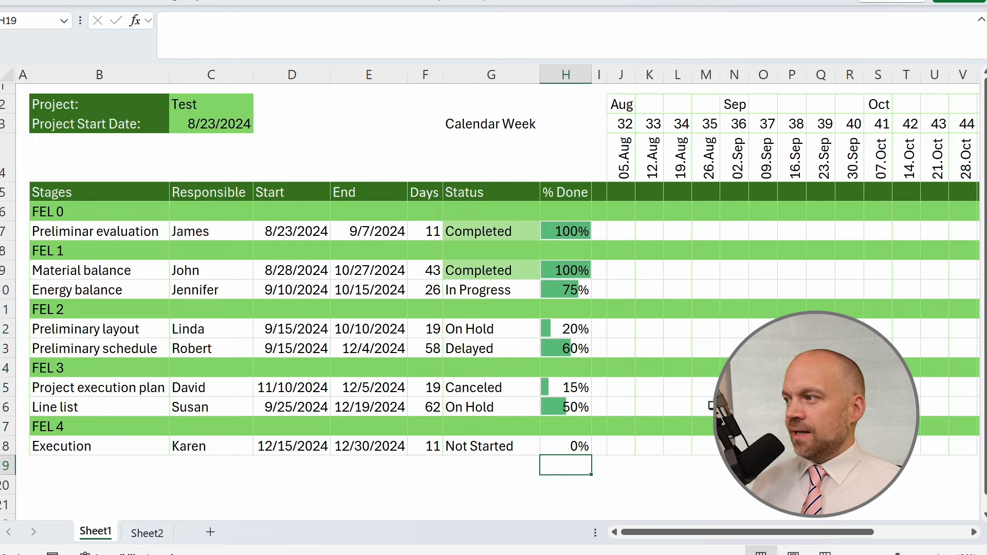
Start a new formula-based conditional formatting rule on status cell G13 with the formula =$G13="canceled".
key(alt+Tab)
click(623, 409)
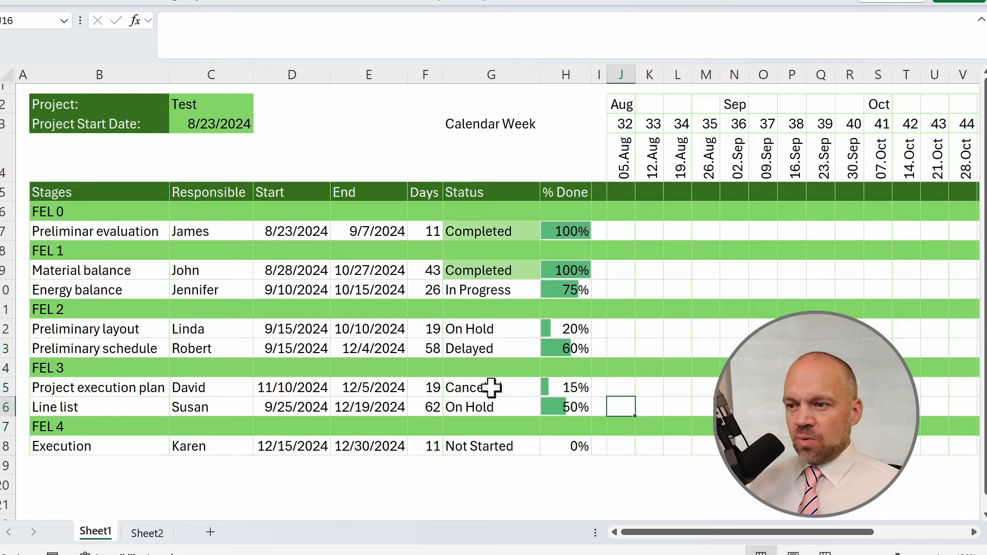
drag(487, 194, 501, 445)
click(495, 349)
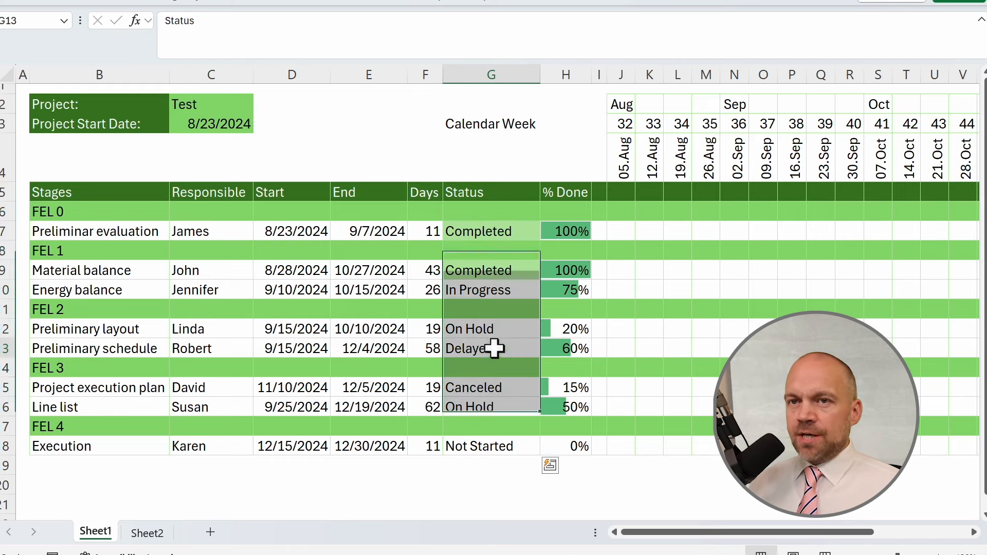
click(55, 6)
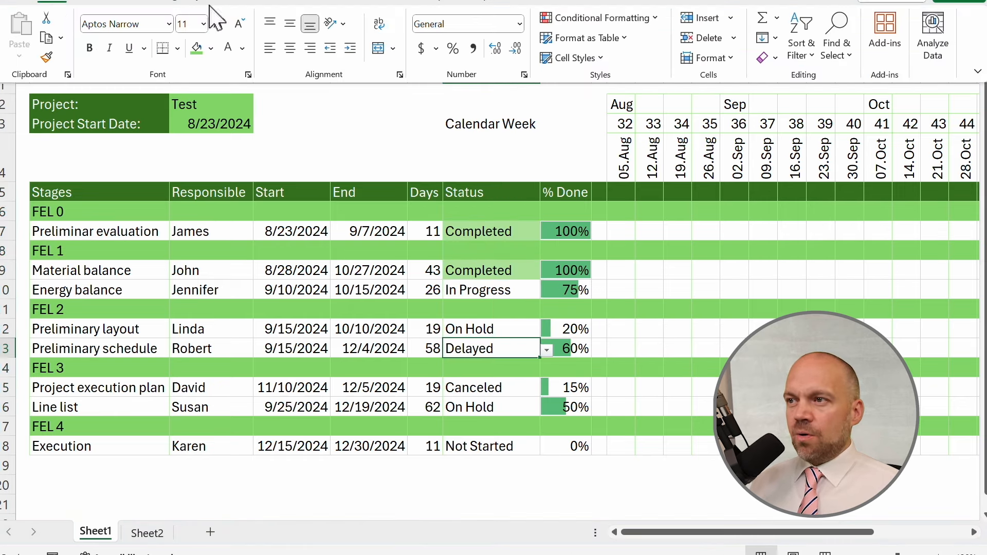
click(627, 20)
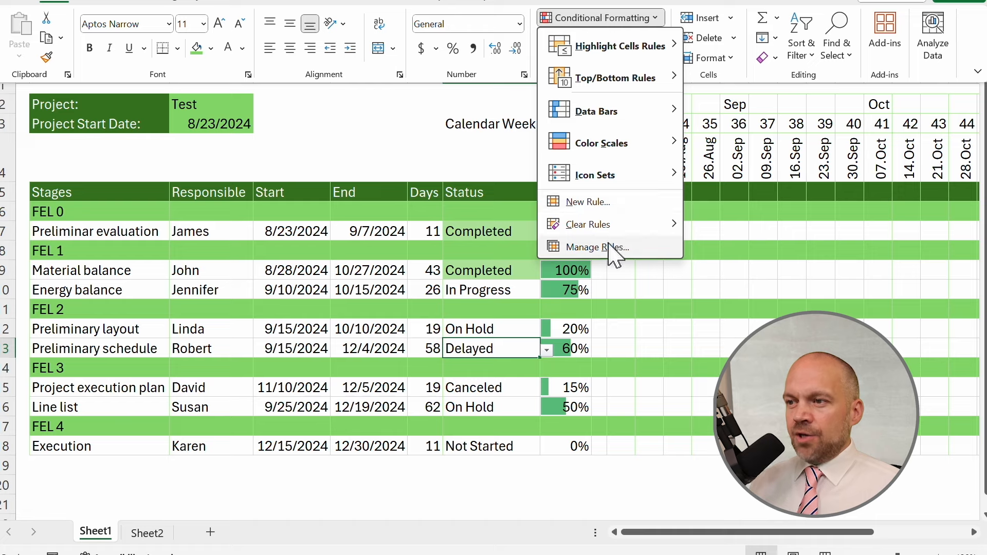
click(595, 201)
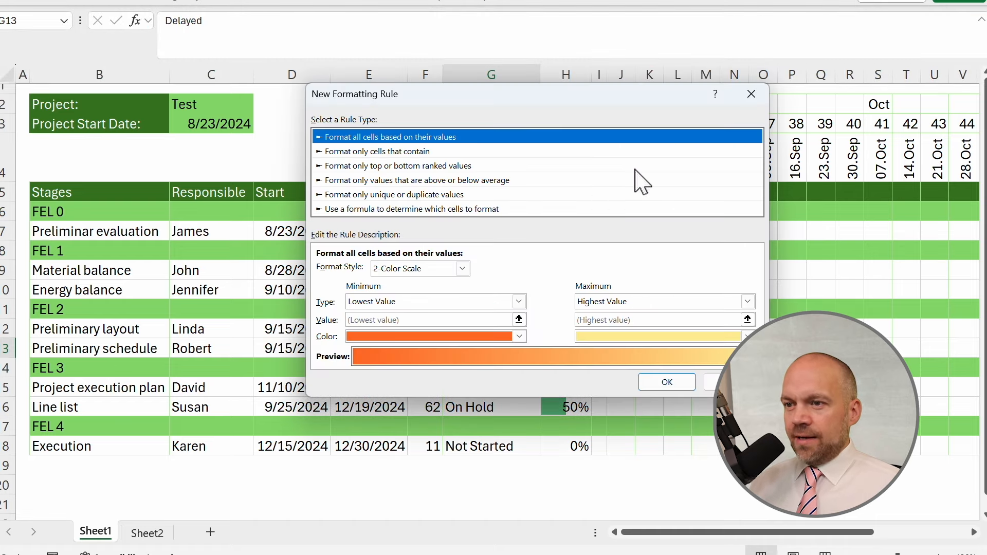
click(388, 210)
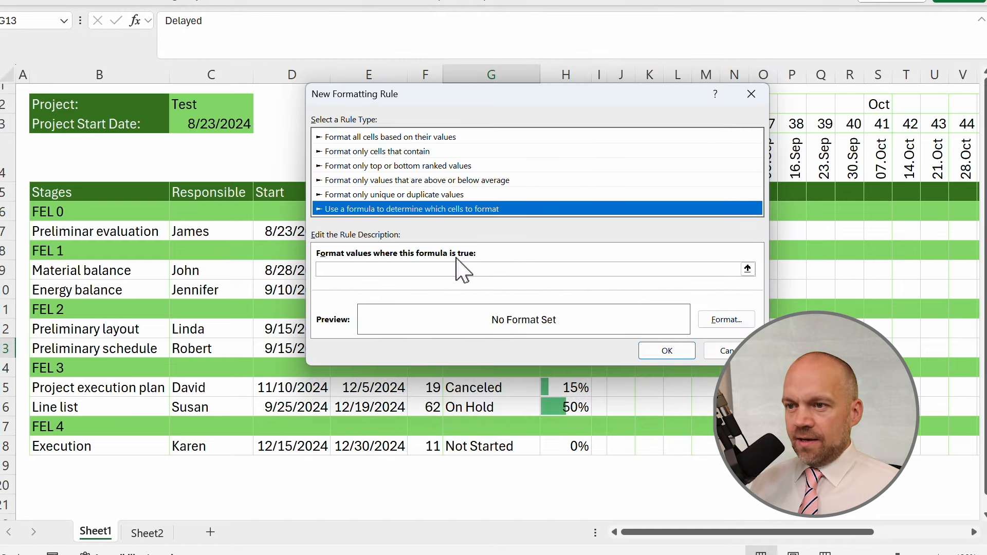
click(404, 270)
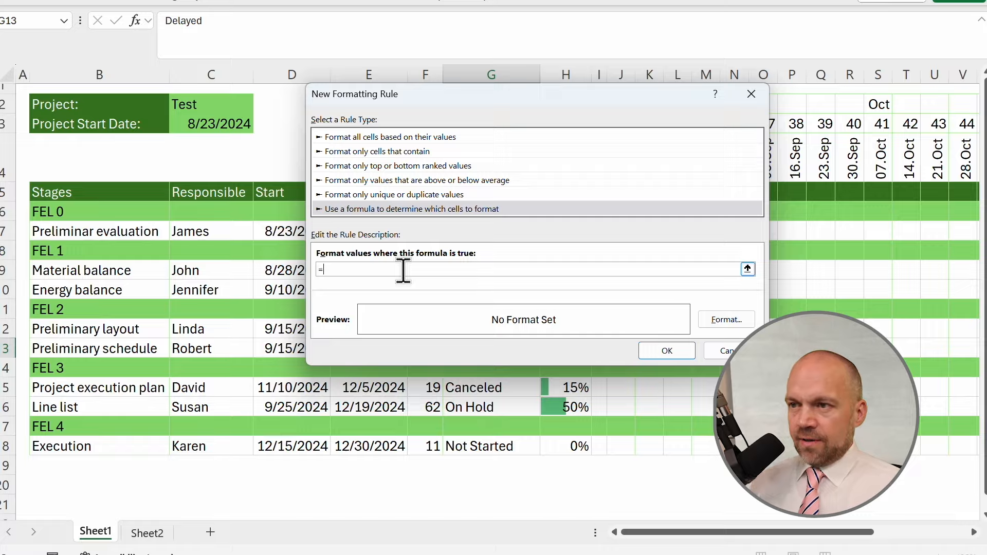
drag(494, 97, 708, 66)
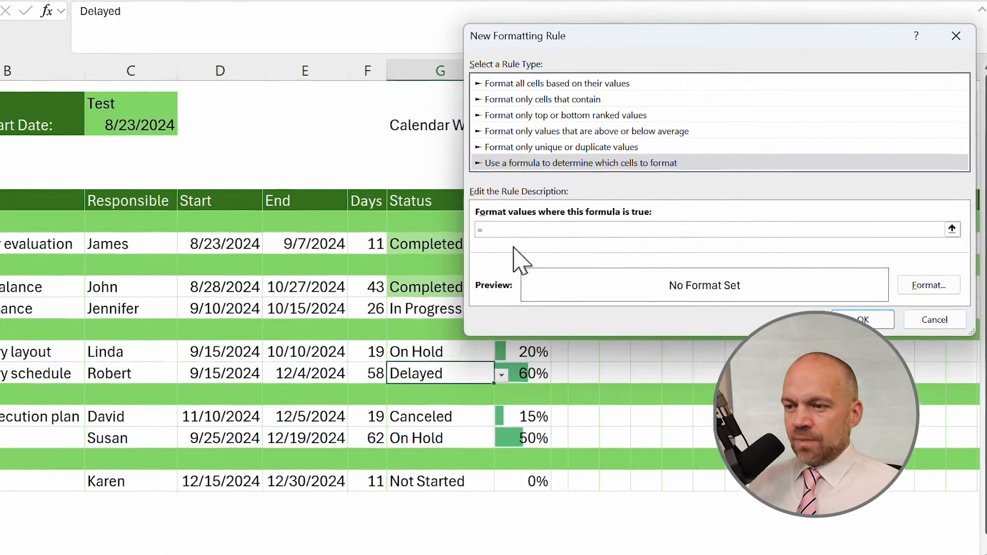
click(428, 371)
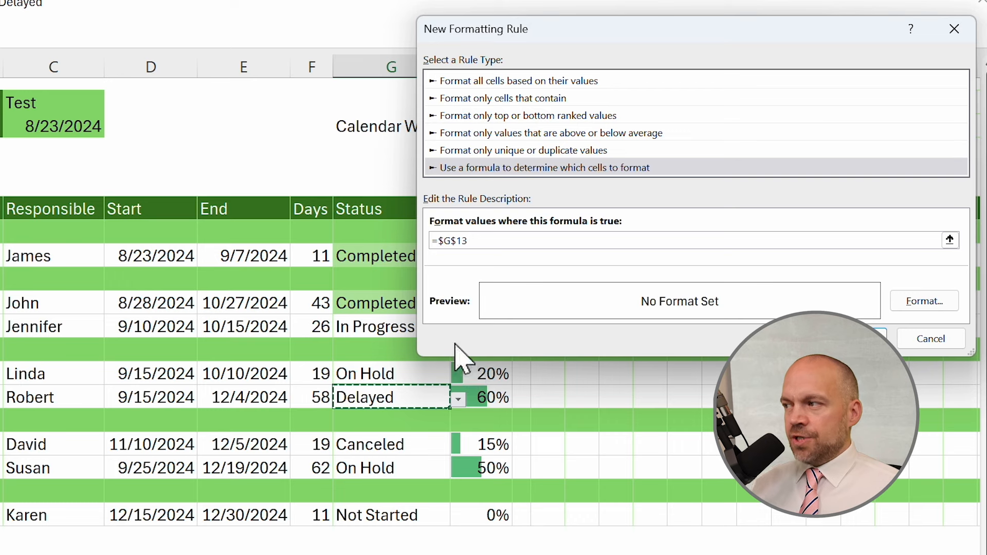
key(F4)
key(F4)
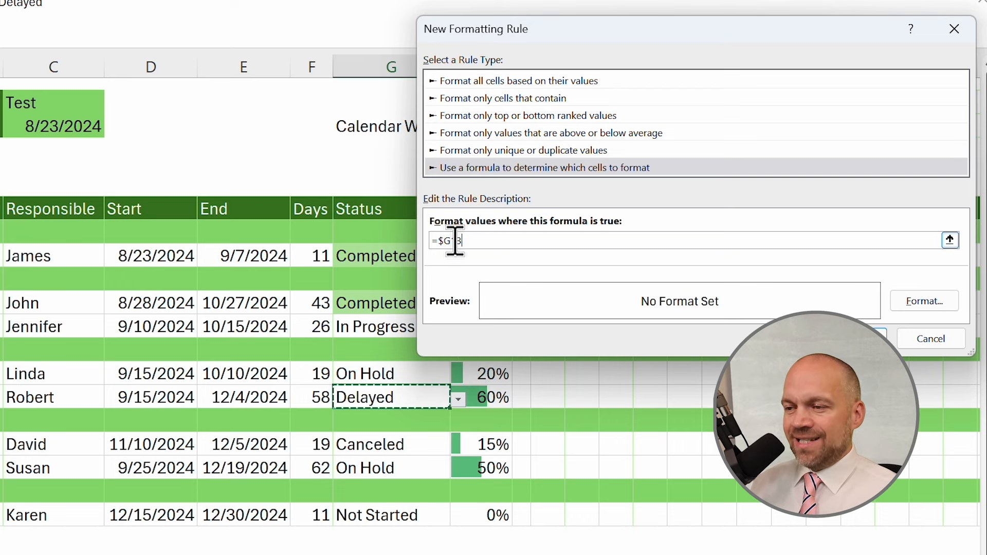
click(509, 239)
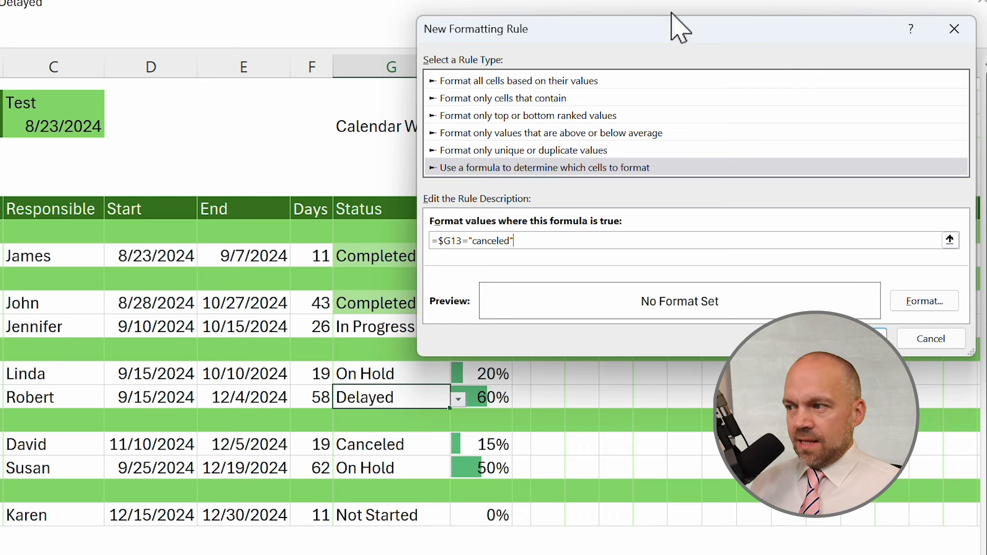
drag(616, 31, 531, 44)
Give the canceled rule an orange fill chosen from the custom colour picker and confirm the rule.
click(839, 314)
click(408, 19)
click(354, 225)
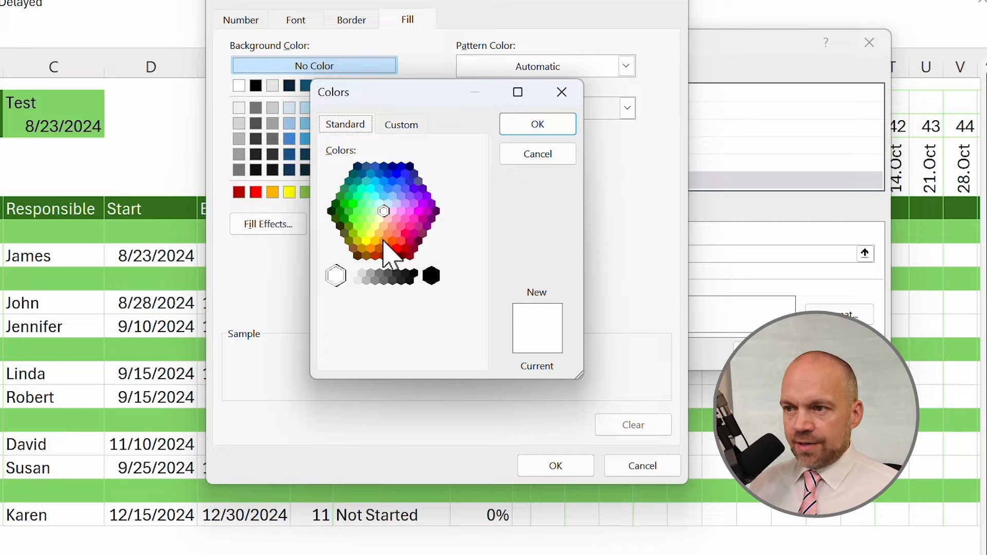
click(388, 234)
click(535, 127)
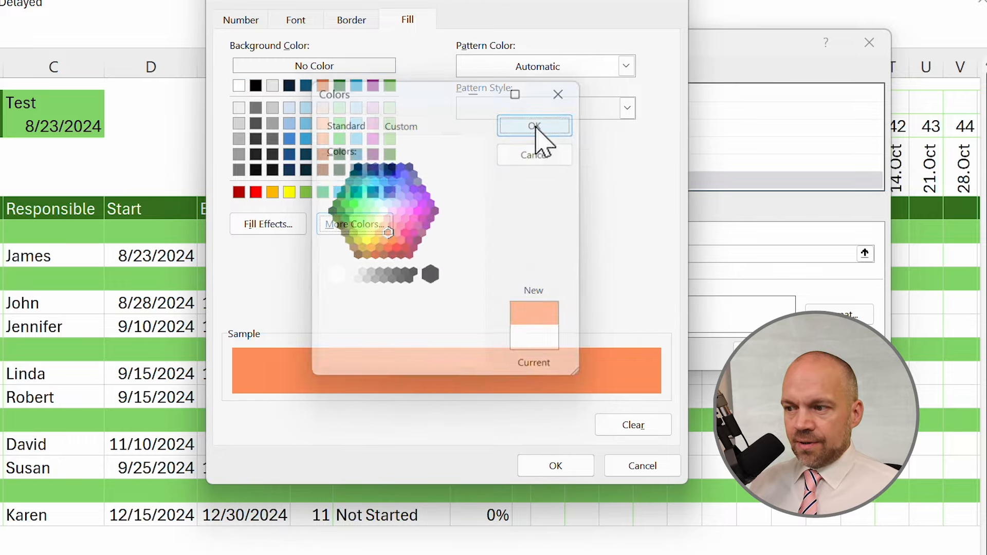
click(556, 466)
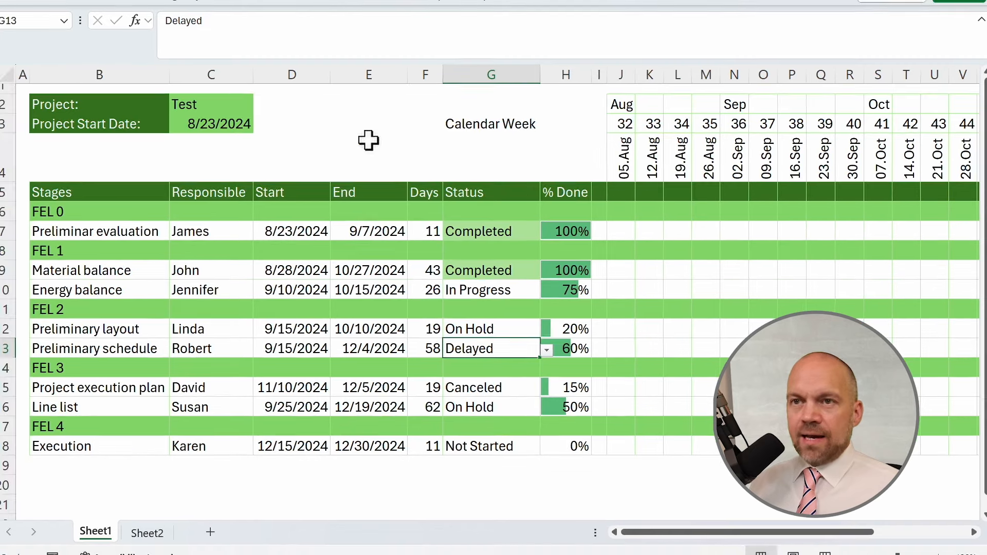
Set Preliminary schedule's status to Canceled using its dropdown.
click(546, 350)
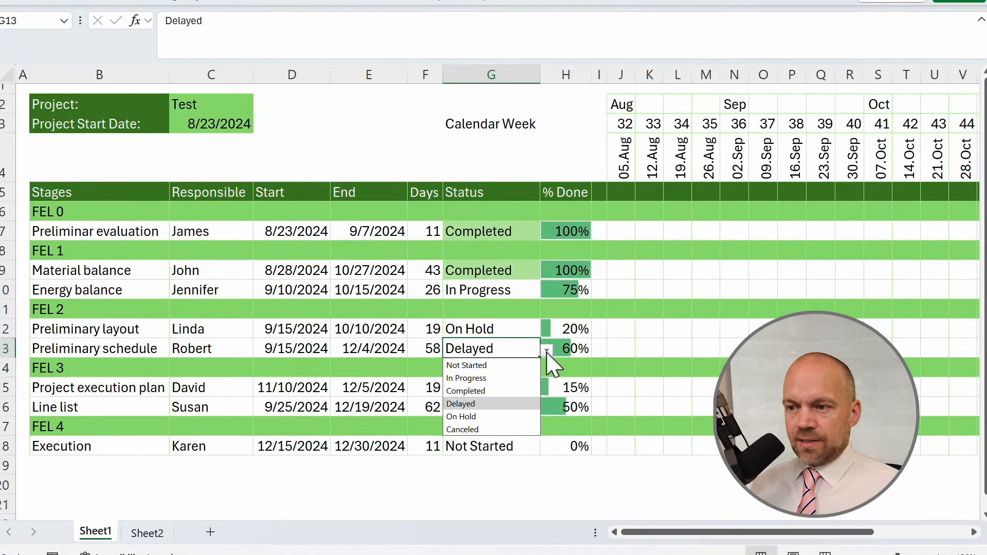
click(508, 349)
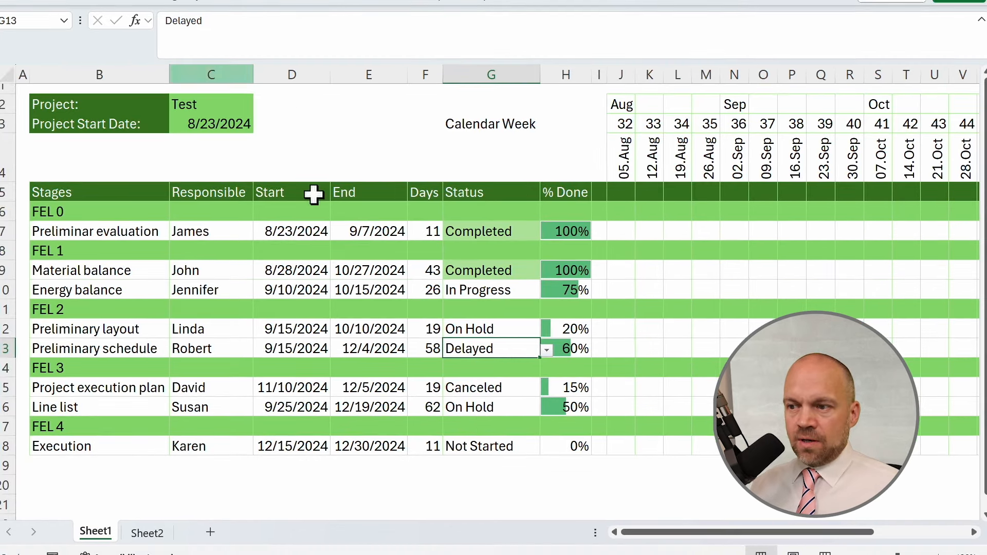
click(548, 351)
click(509, 429)
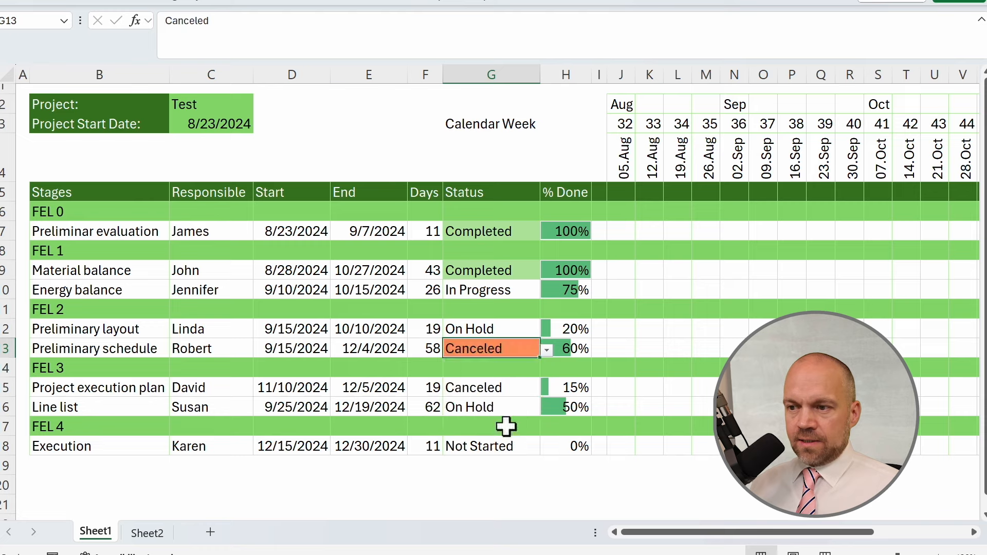
In the rules manager for this worksheet, extend the canceled rule to apply to B6:AE18.
click(66, 5)
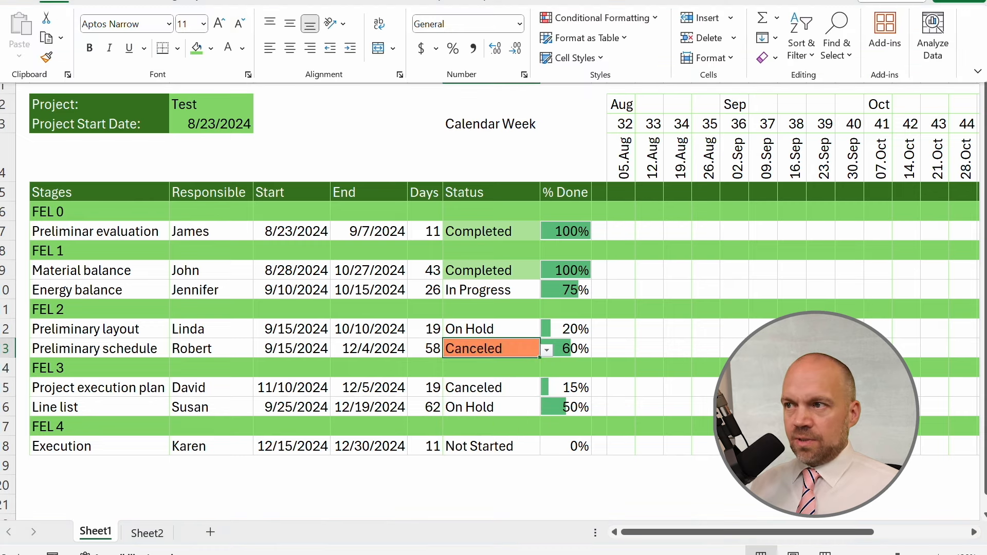
click(655, 21)
click(605, 246)
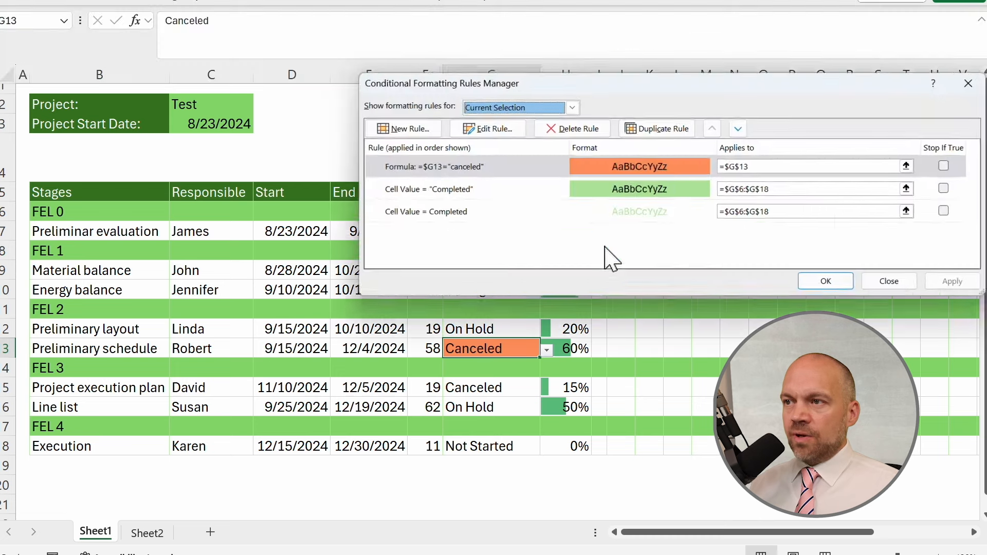
drag(632, 88, 488, 38)
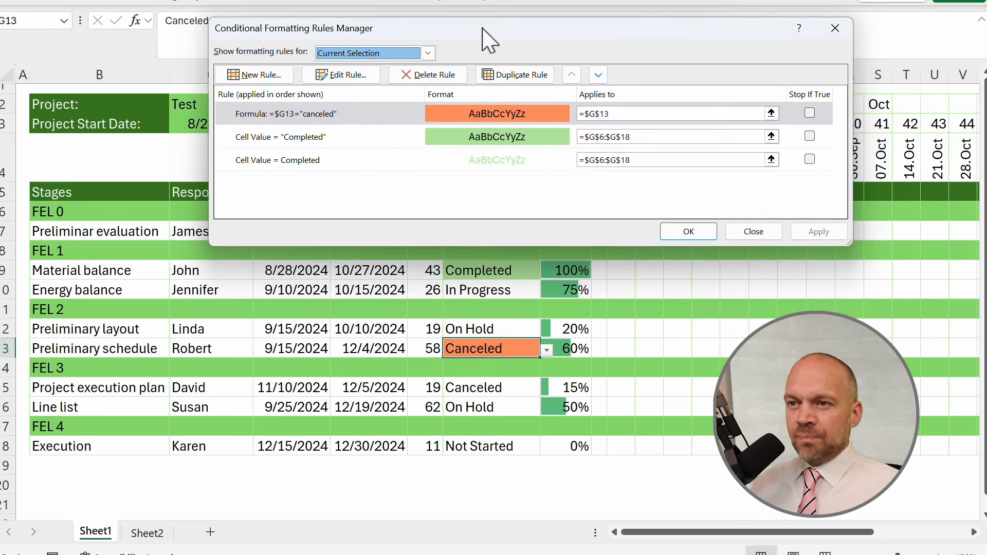
click(428, 53)
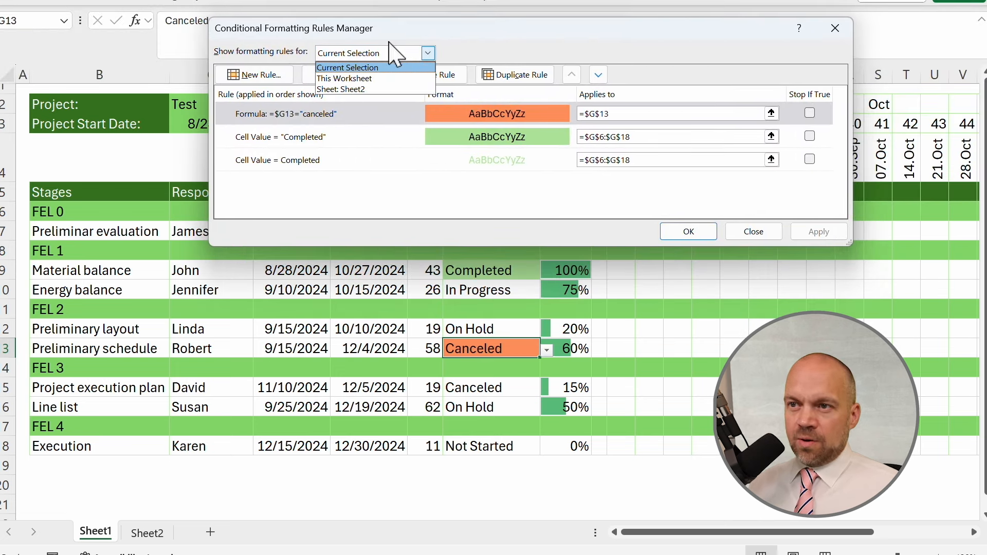
click(351, 78)
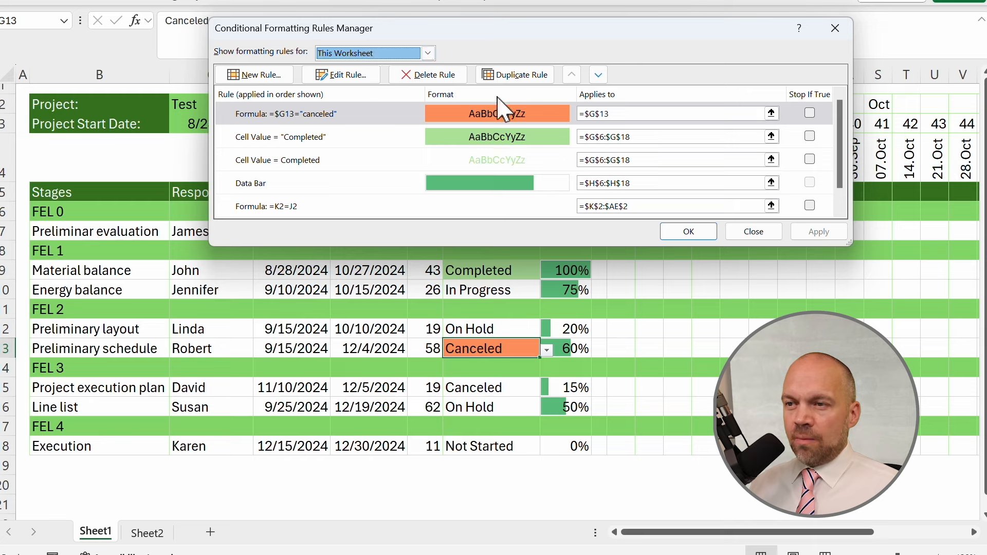
click(630, 113)
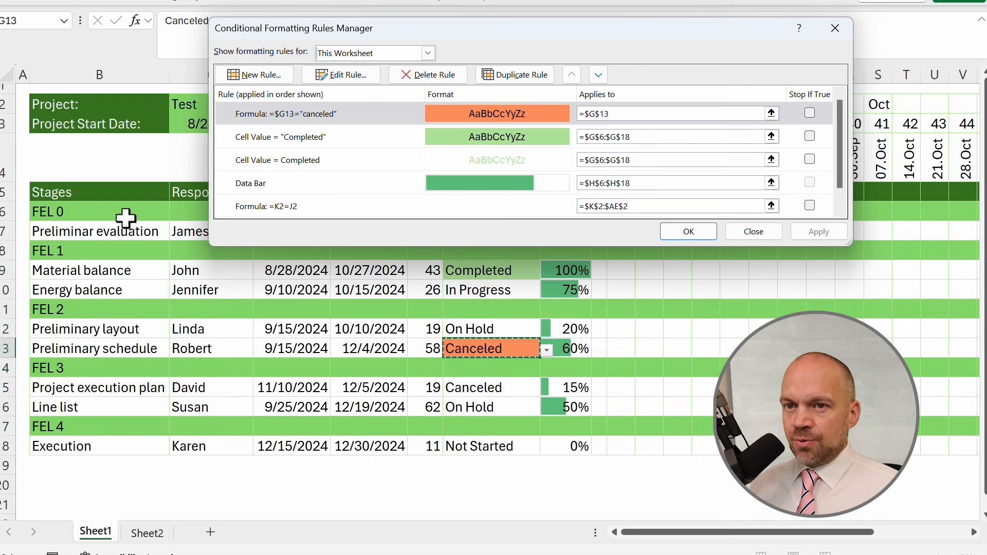
drag(103, 213, 843, 447)
click(818, 231)
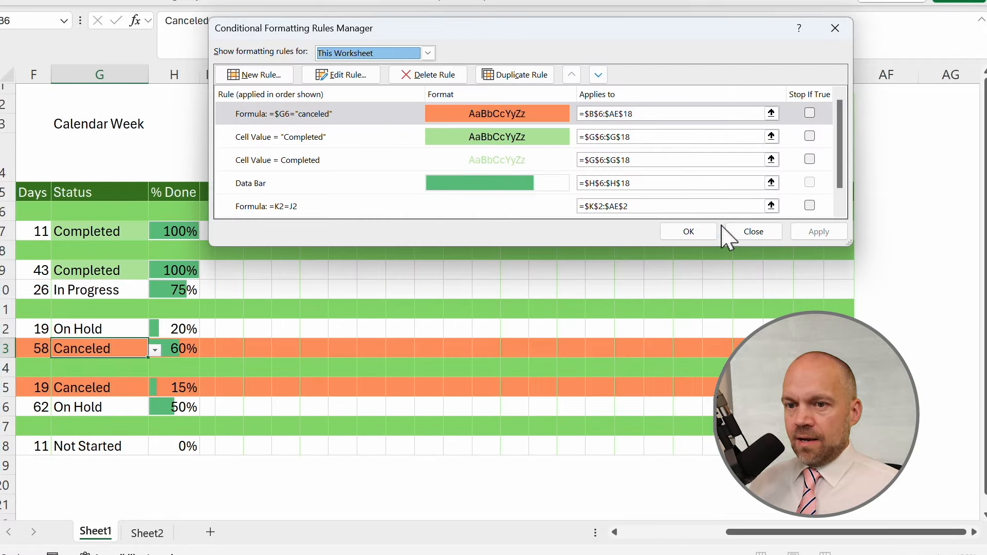
click(696, 237)
Change Project execution plan's status to In Progress.
click(507, 483)
drag(843, 532, 735, 532)
click(491, 388)
click(546, 389)
click(506, 405)
click(530, 485)
Draft the formula =AND(J$4>=$D7-(WEEKDAY($D7,1)),J$4<=$E7) in cell J19 and copy its text.
click(621, 231)
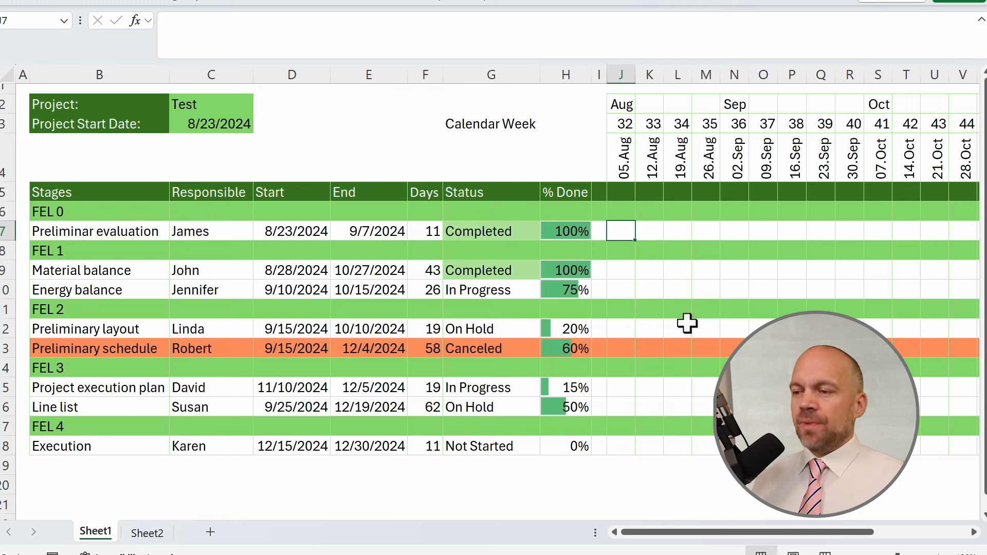
click(621, 465)
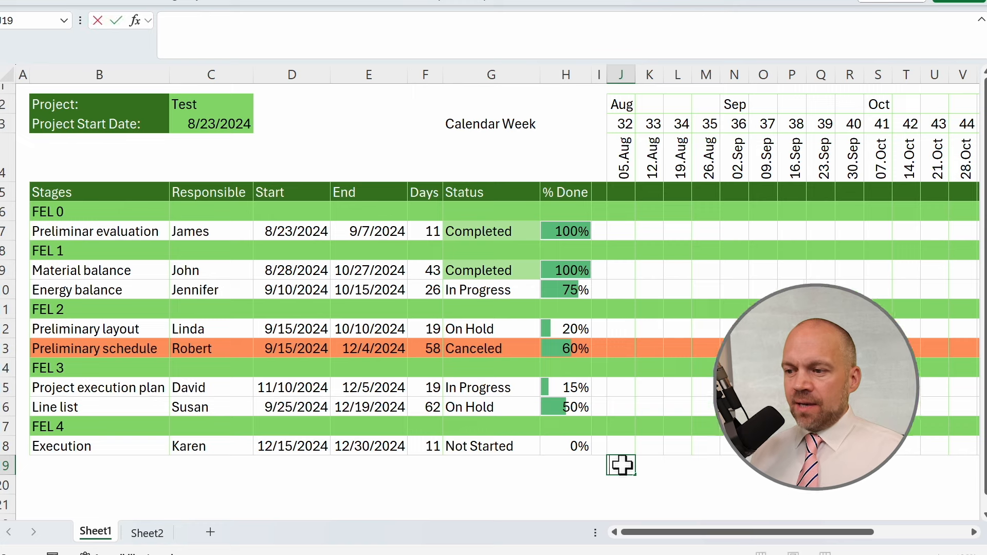
right_click(621, 466)
click(658, 384)
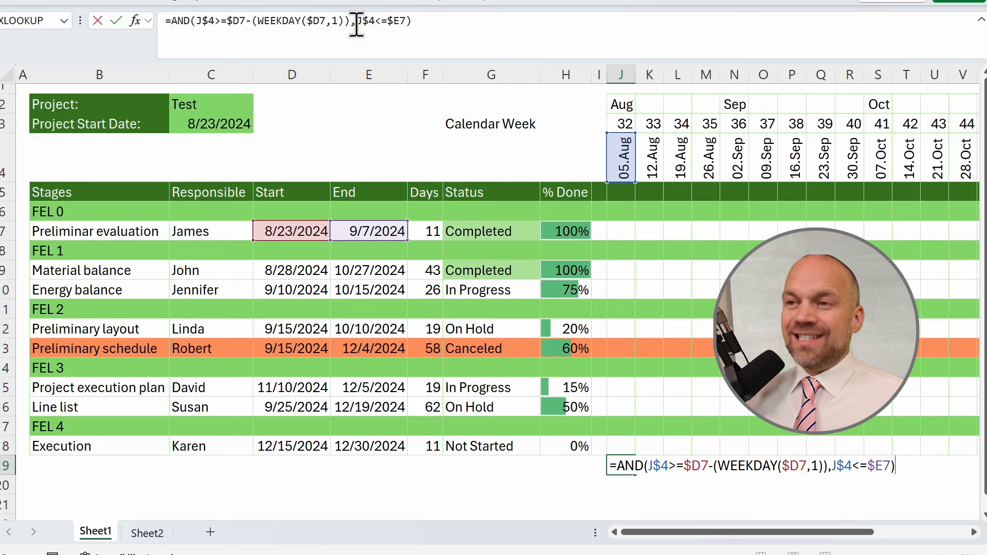
drag(356, 23, 405, 26)
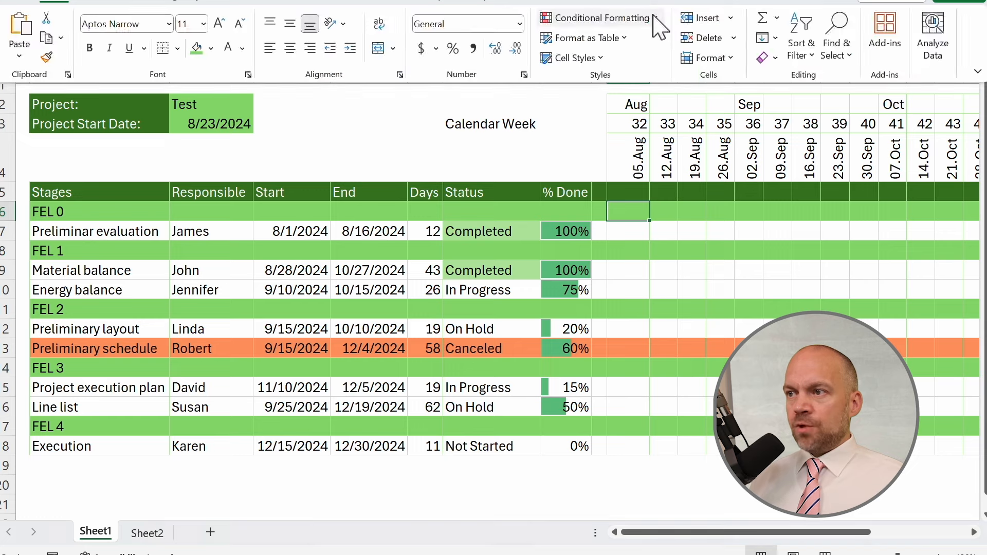
Add a formula rule =AND(J$4>=$D6-(WEEKDAY($D6,1)),J$4<=$E6) with a light grey fill to the Gantt cell J6.
click(652, 18)
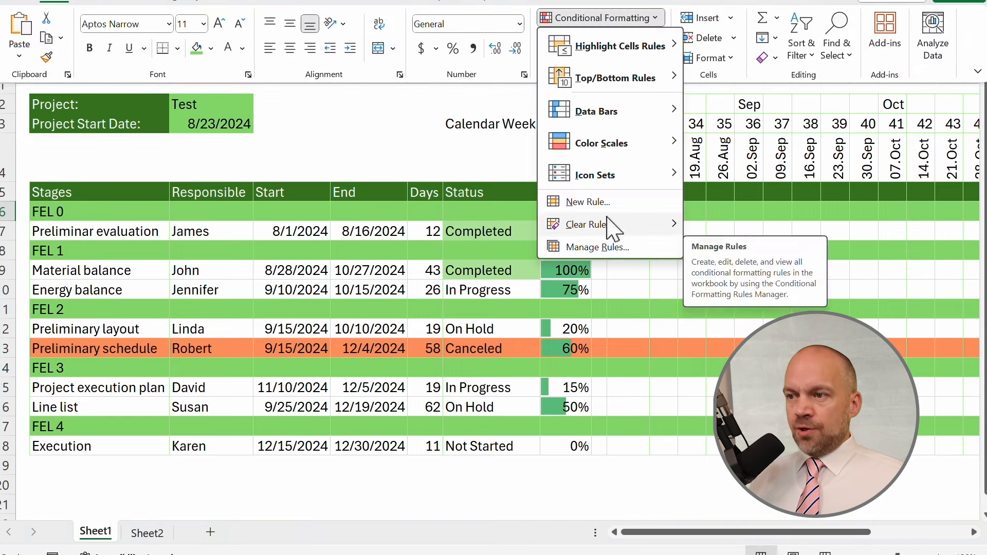
click(588, 202)
click(406, 132)
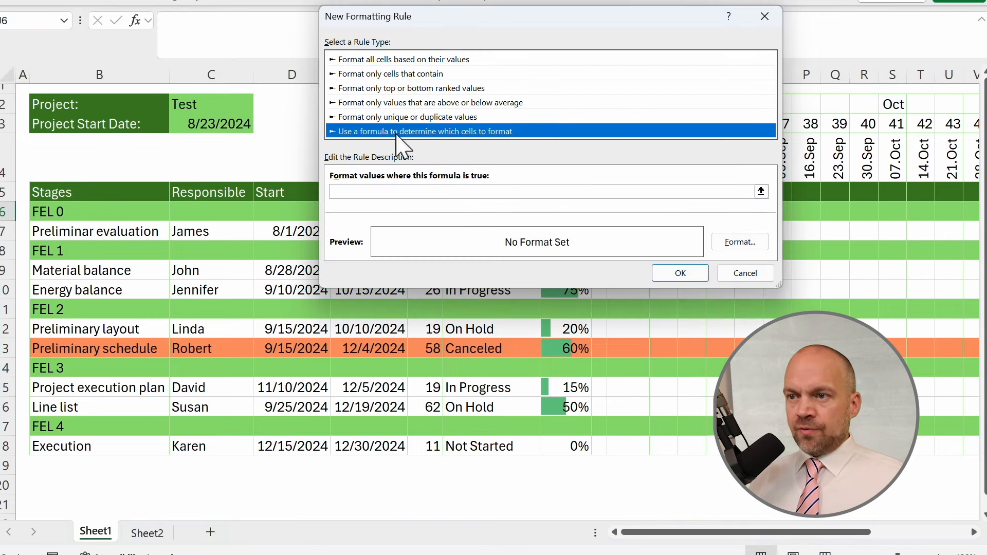
click(404, 191)
right_click(405, 192)
click(436, 235)
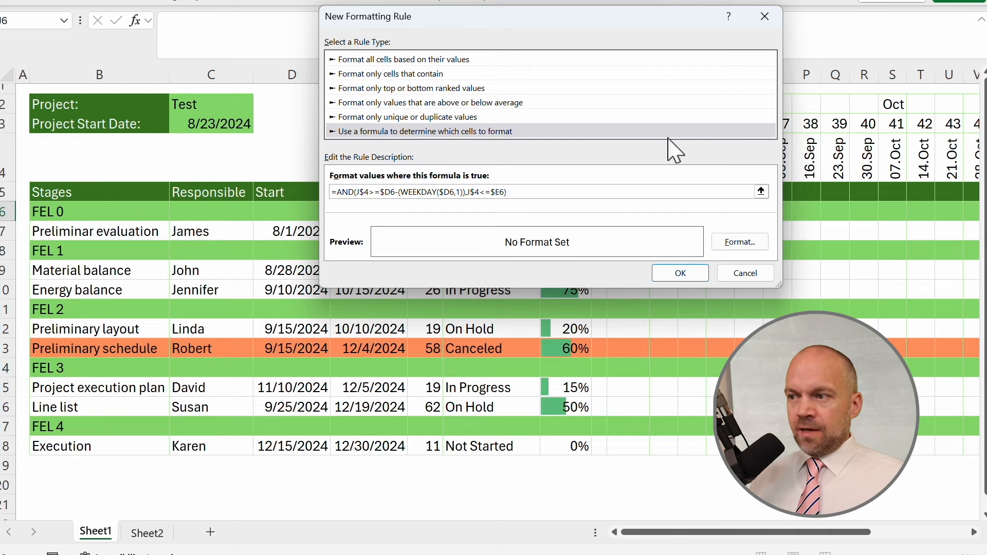
click(748, 245)
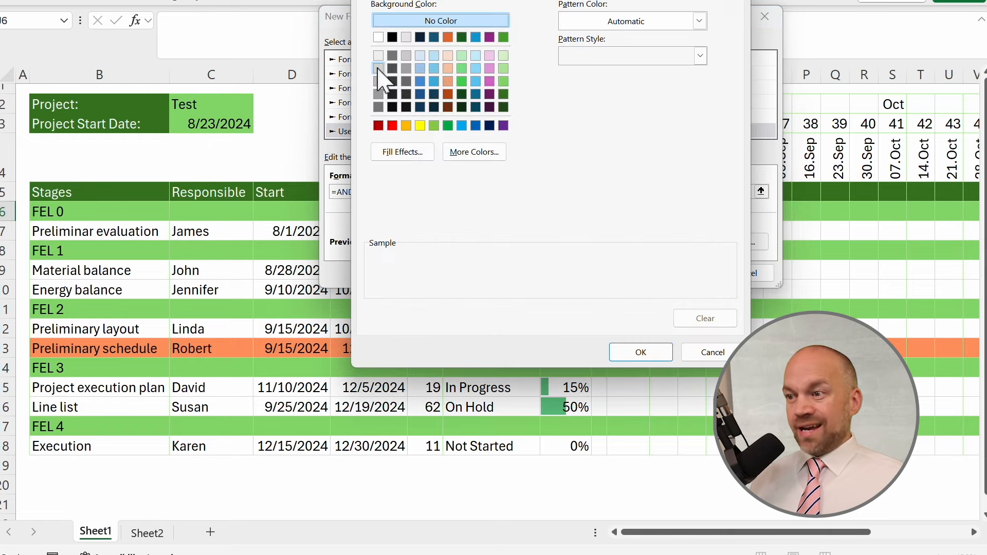
click(378, 68)
click(637, 354)
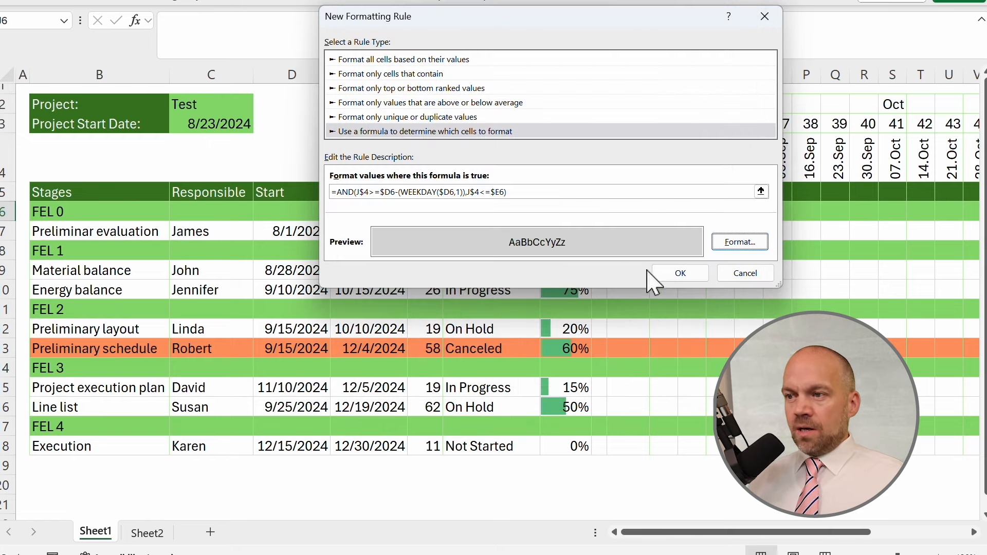
click(678, 273)
Extend the grey Gantt formula rule's range from J6 to J6:AE19 in the rules manager.
click(61, 6)
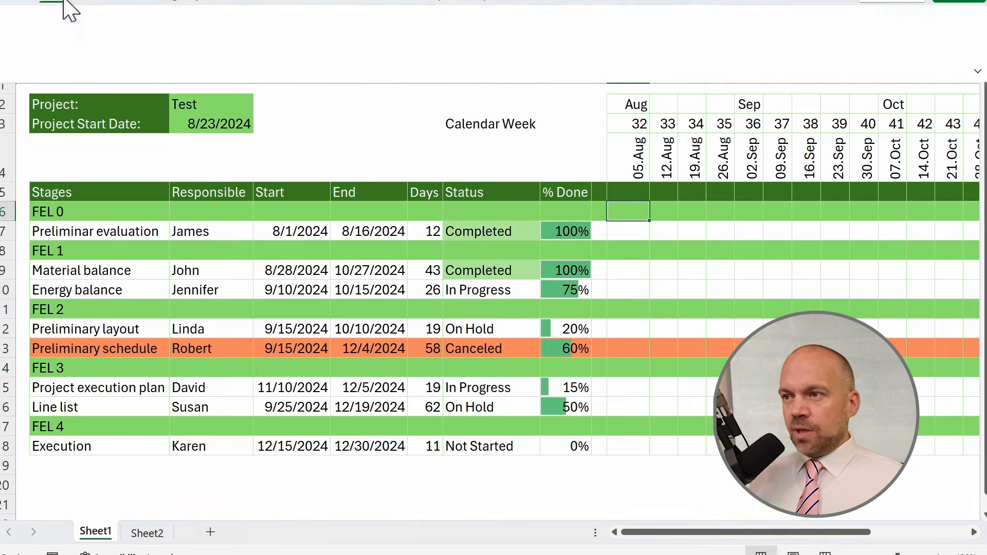
click(663, 19)
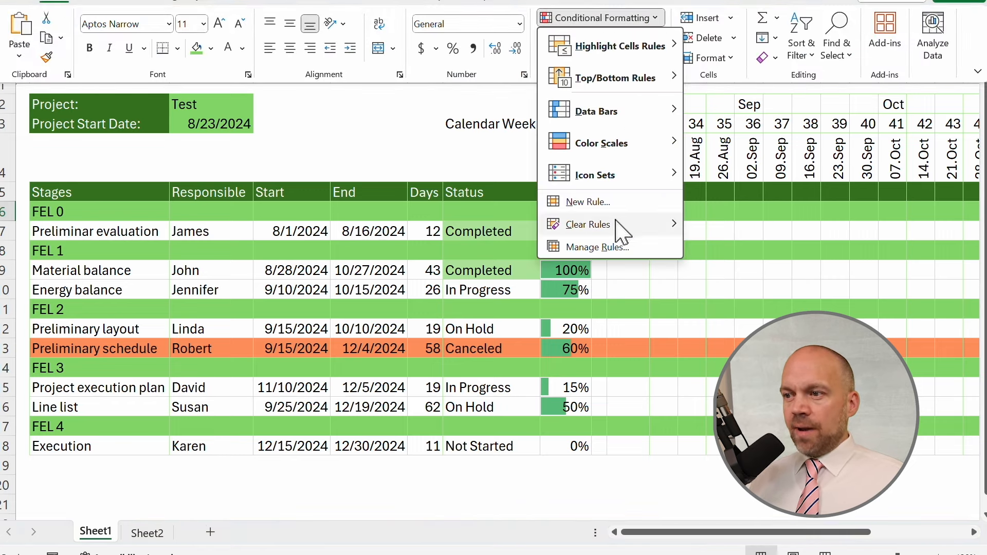
click(622, 247)
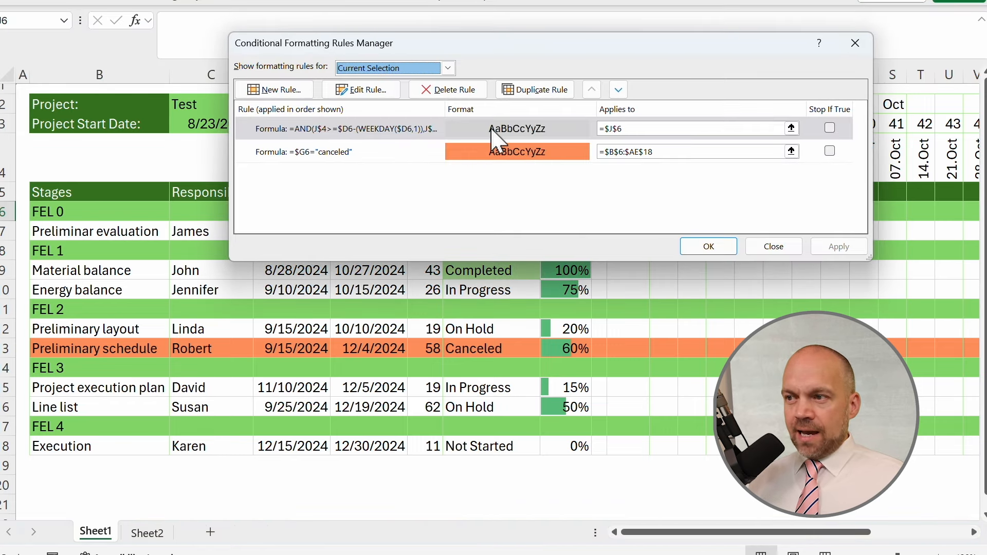
click(655, 128)
drag(664, 49, 356, 77)
drag(638, 206, 874, 471)
click(401, 275)
Examine the stages' start and end dates against the grey bars in the timeline weeks.
click(103, 233)
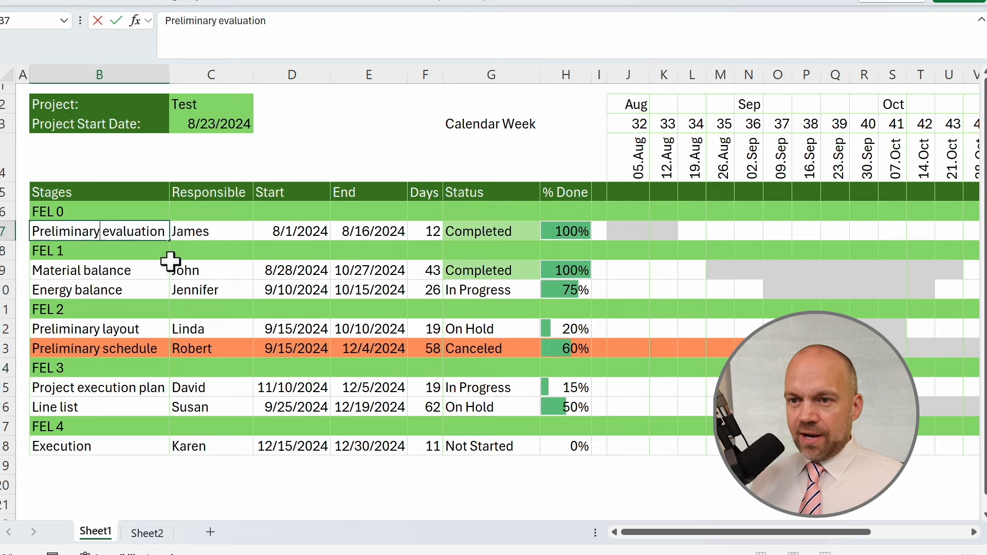
click(203, 267)
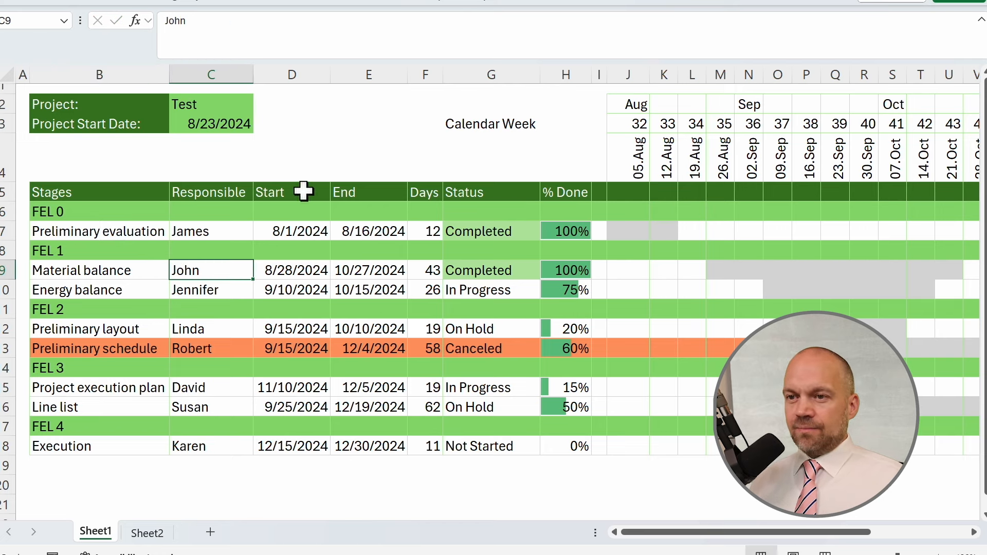
click(310, 231)
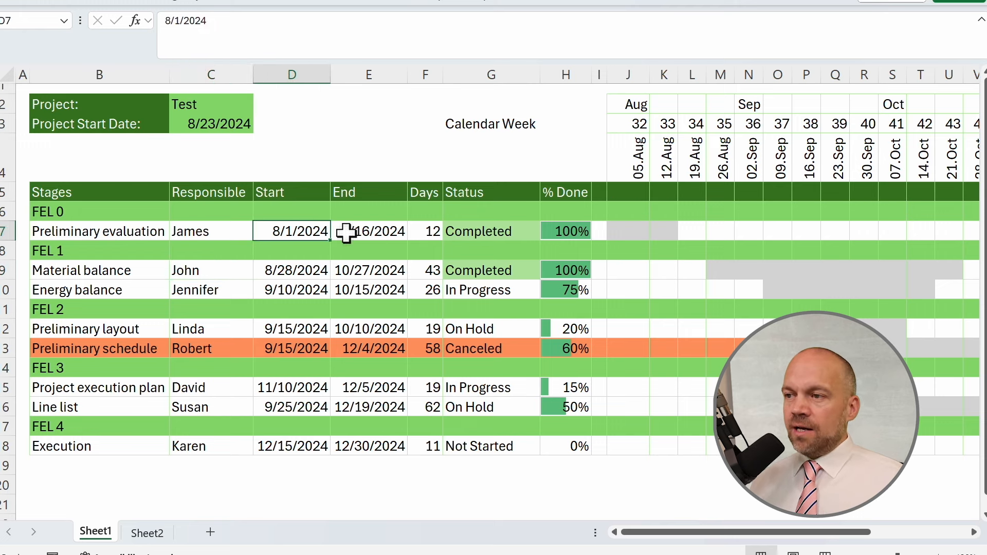
click(635, 163)
drag(636, 163, 662, 224)
click(368, 271)
drag(722, 267, 801, 275)
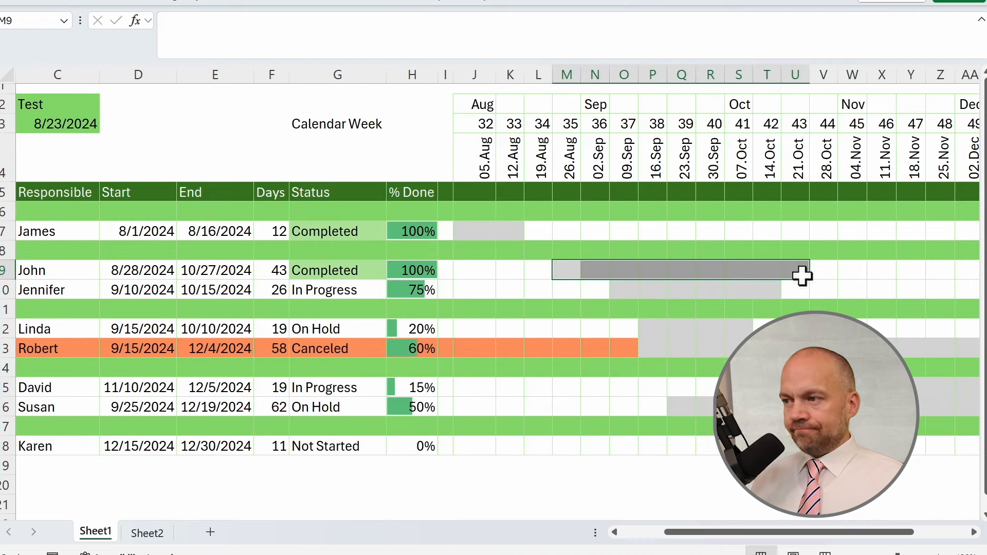
click(649, 464)
drag(574, 478, 957, 489)
scroll(493, 401, left, 3)
Show this worksheet's rules and move the canceled-status rule above the Gantt timeline rule.
drag(100, 348, 777, 349)
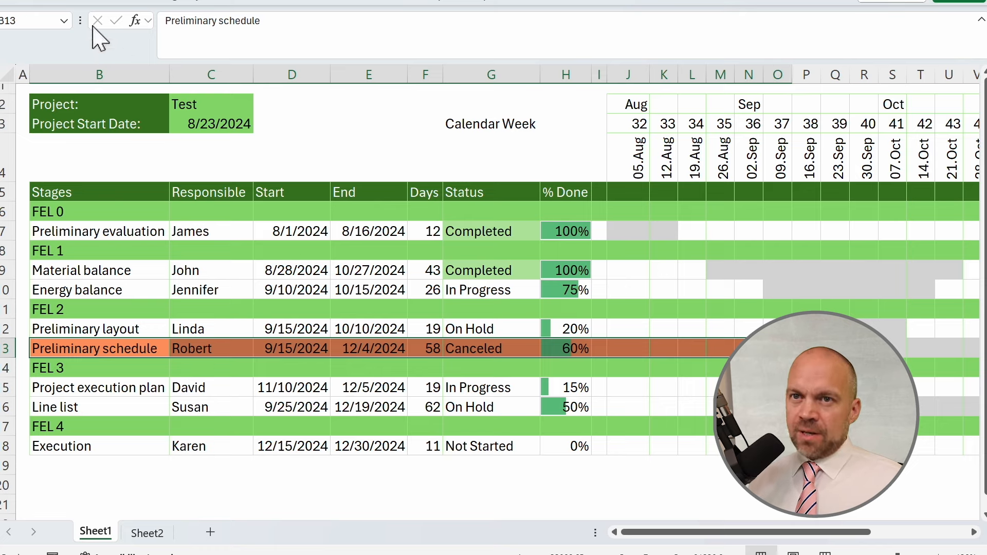
click(60, 3)
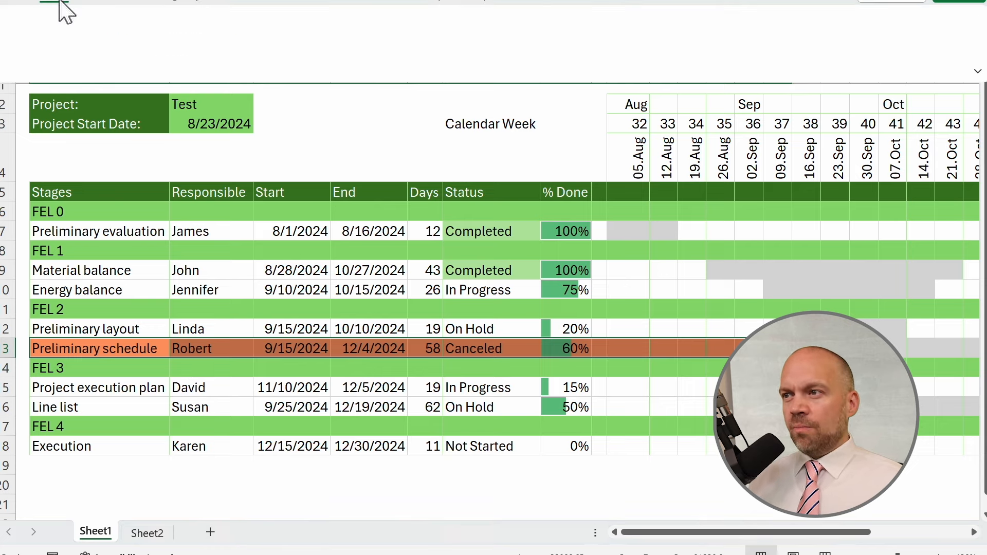
click(653, 19)
click(597, 246)
click(309, 140)
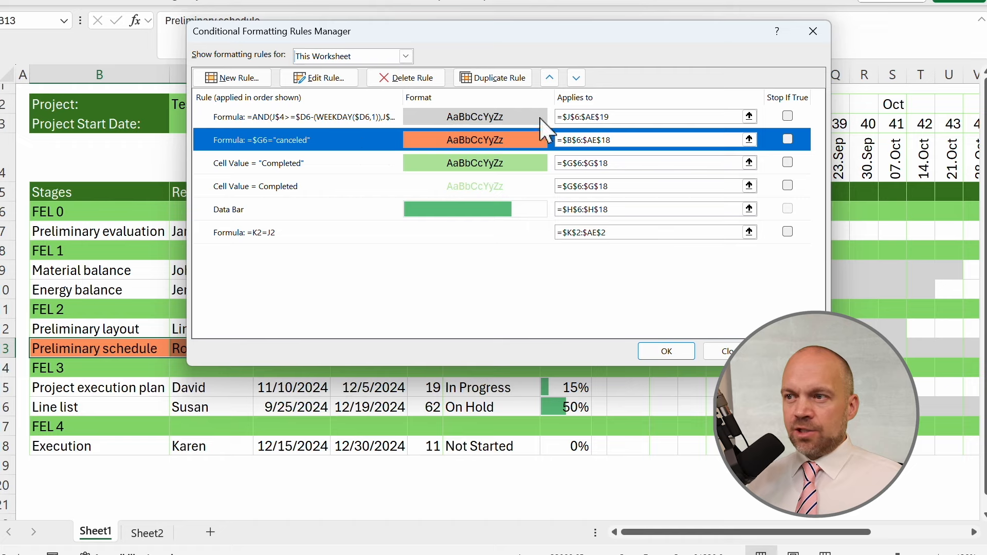
click(550, 78)
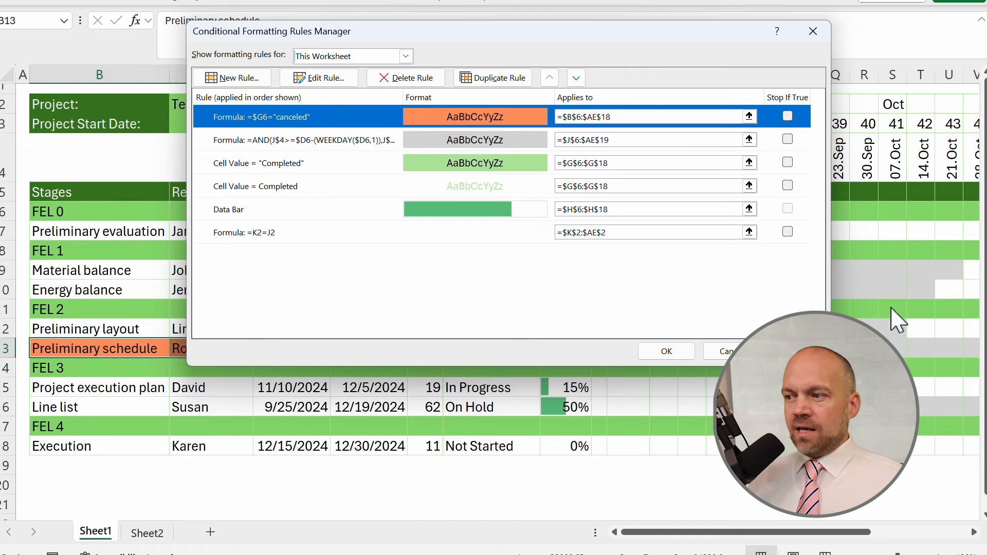
click(672, 356)
Set Energy balance's % Done to 50.
click(748, 466)
click(566, 270)
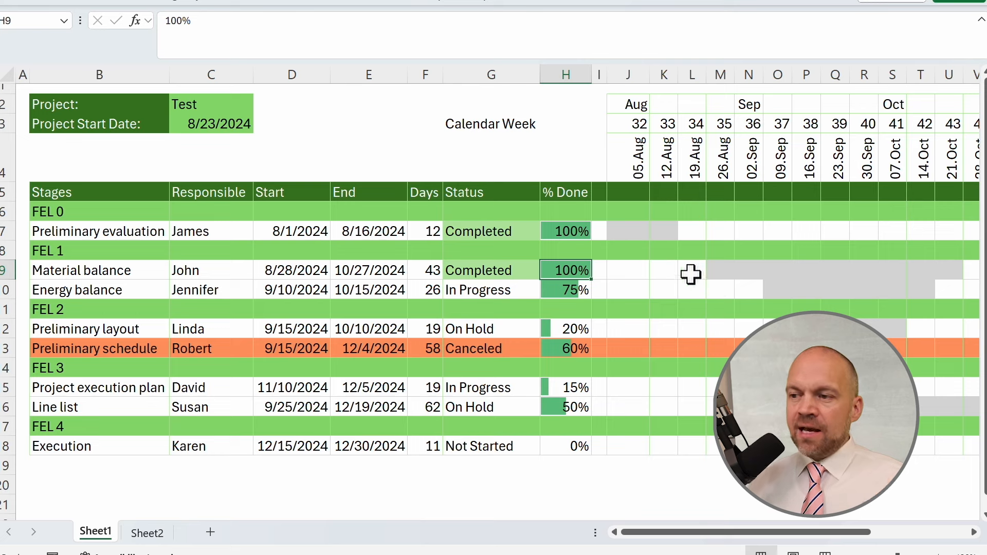
click(577, 290)
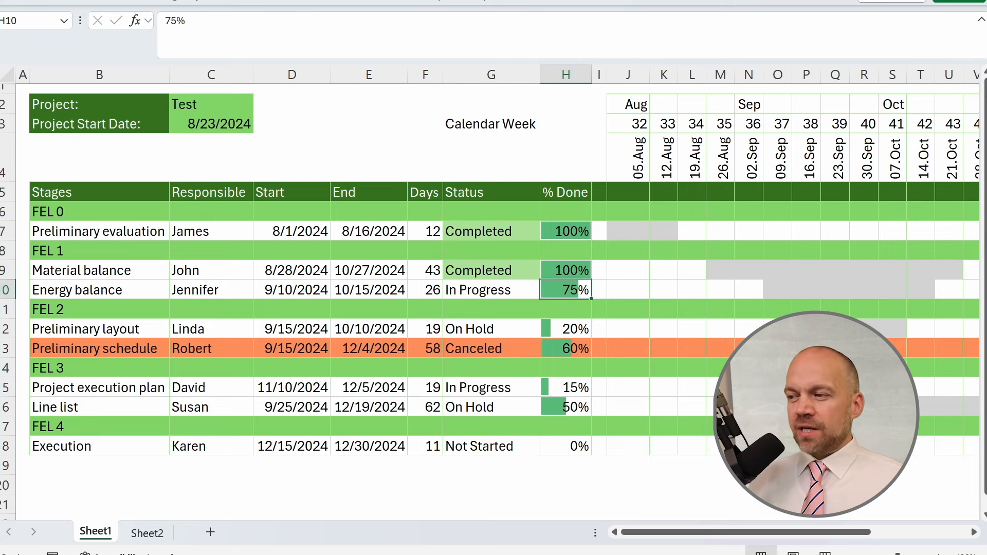
drag(773, 289, 885, 288)
click(571, 290)
text(50)
key(Return)
Paste and enter the progress test formula =AND($H7>0,J$4<=($D7+($E7-$D7)*$H7)-WEEKDAY(($D7+($E7-$D7)*$H7),3),J$4>=$D7-WEEKDAY($D7,3)) below the chart.
drag(782, 292, 837, 290)
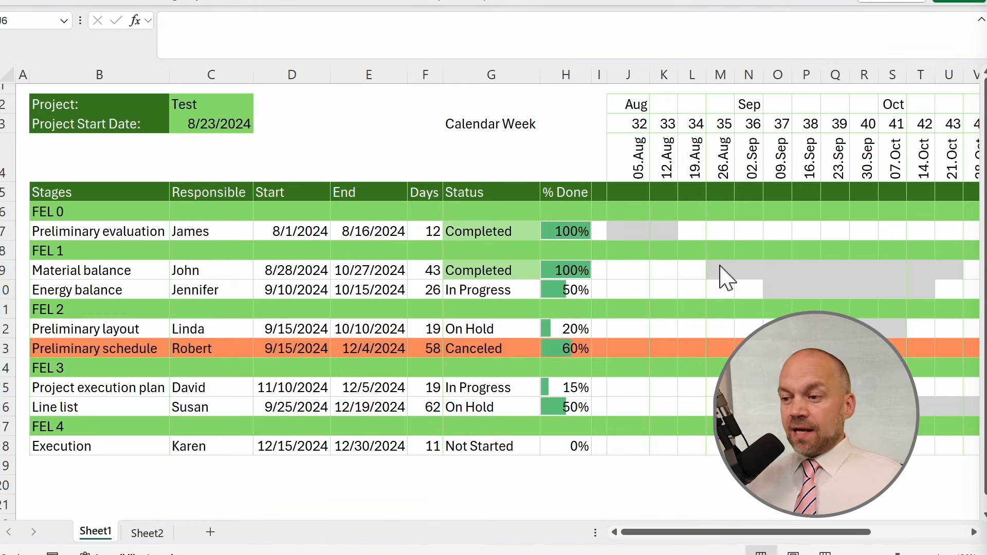
click(650, 456)
click(649, 463)
double_click(638, 463)
right_click(645, 456)
click(670, 379)
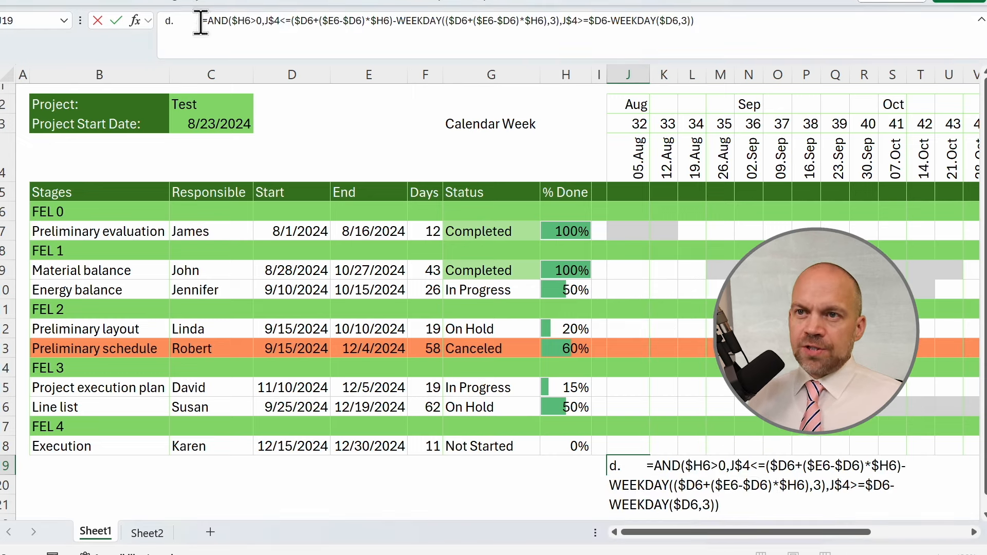
drag(200, 21, 164, 21)
key(BackSpace)
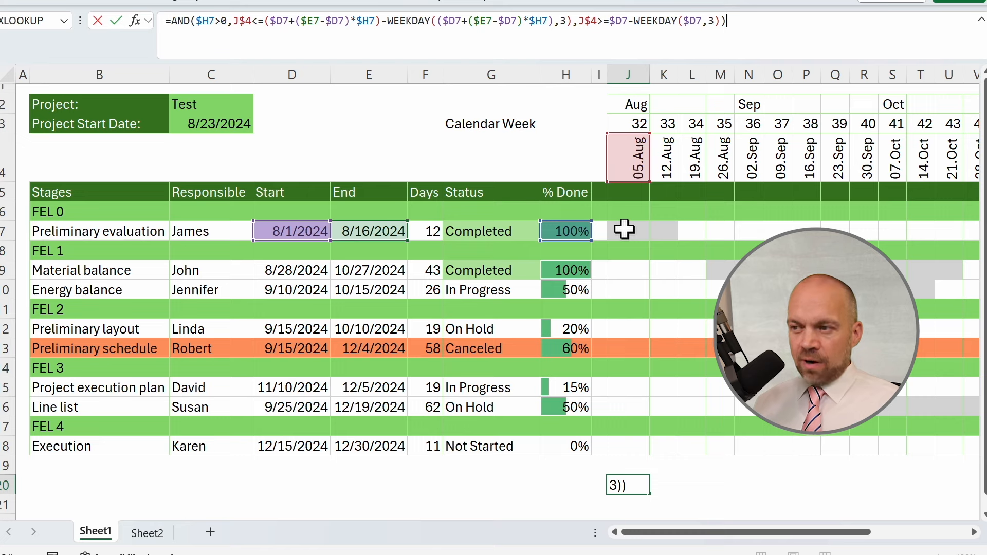
key(ctrl+Return)
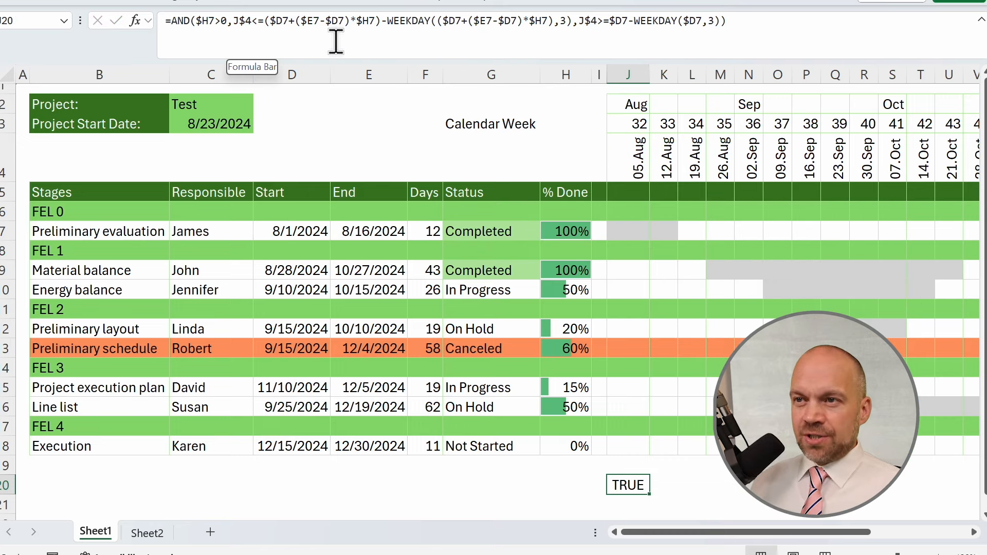
Examine the duration part ($E7-$D7) of the test formula.
drag(298, 21, 344, 20)
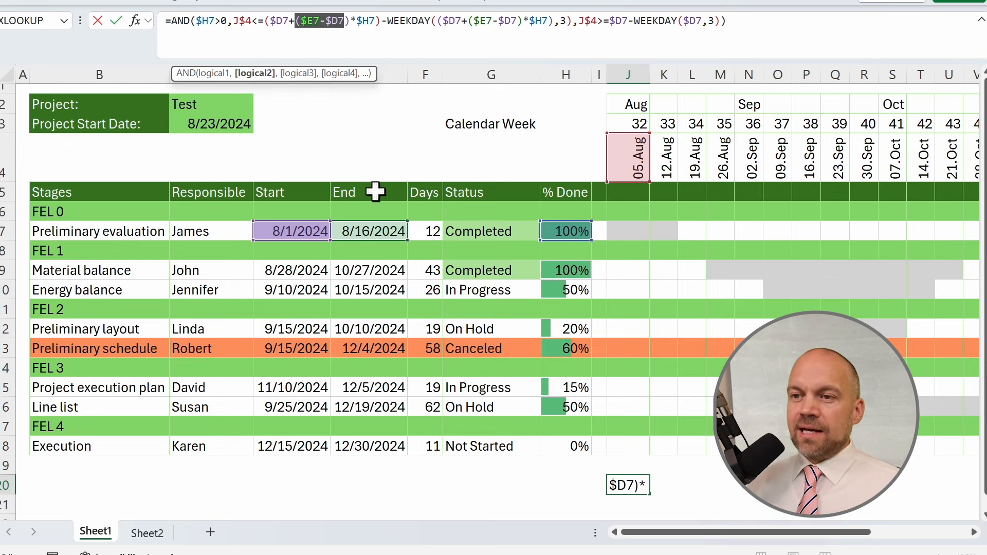
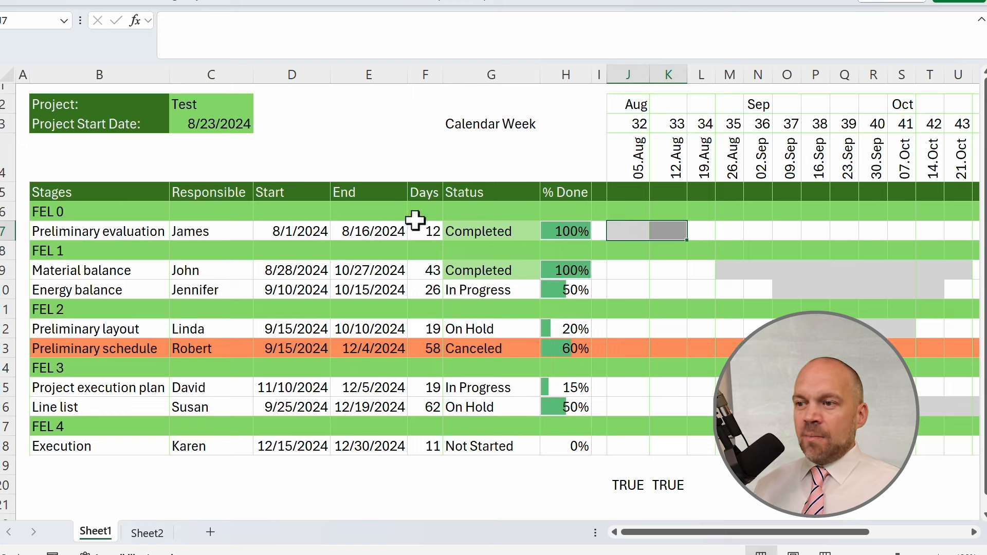
Set Preliminary evaluation's % Done to 50.
click(564, 230)
text(50)
key(Return)
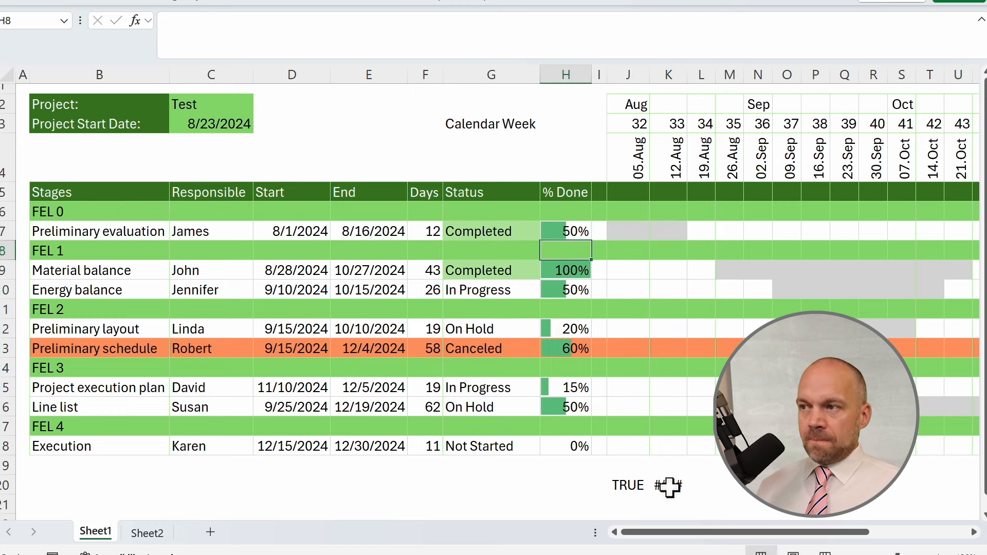
Autofit column K so the test results below the chart fit.
double_click(687, 75)
click(689, 487)
click(629, 485)
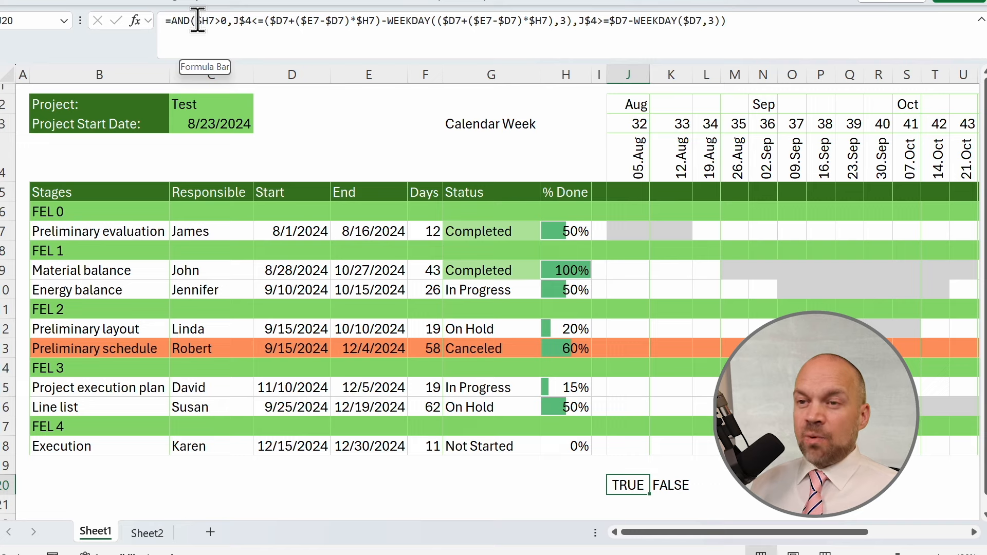
Examine the % Done condition and the progress-end condition inside the test formula.
click(197, 22)
drag(197, 22, 219, 23)
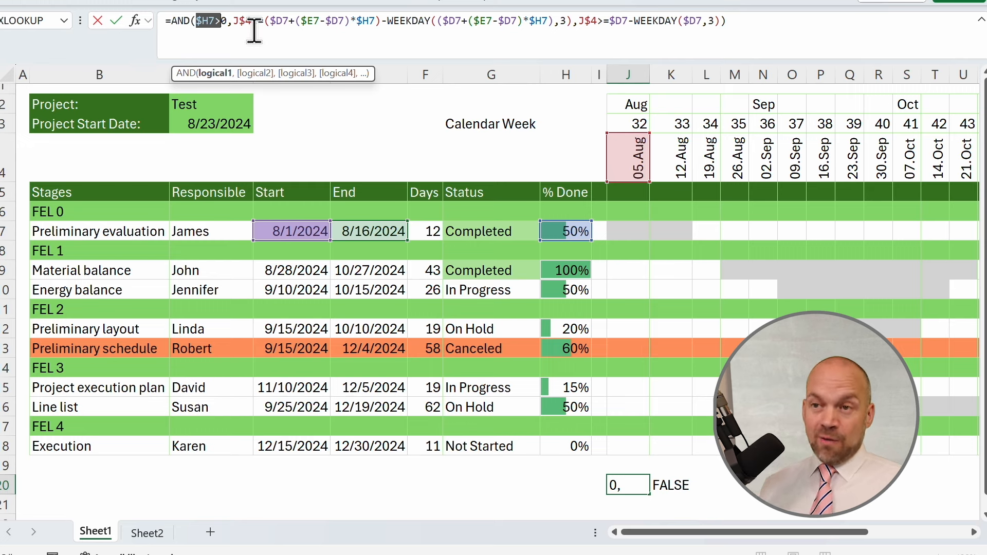
drag(226, 23, 195, 23)
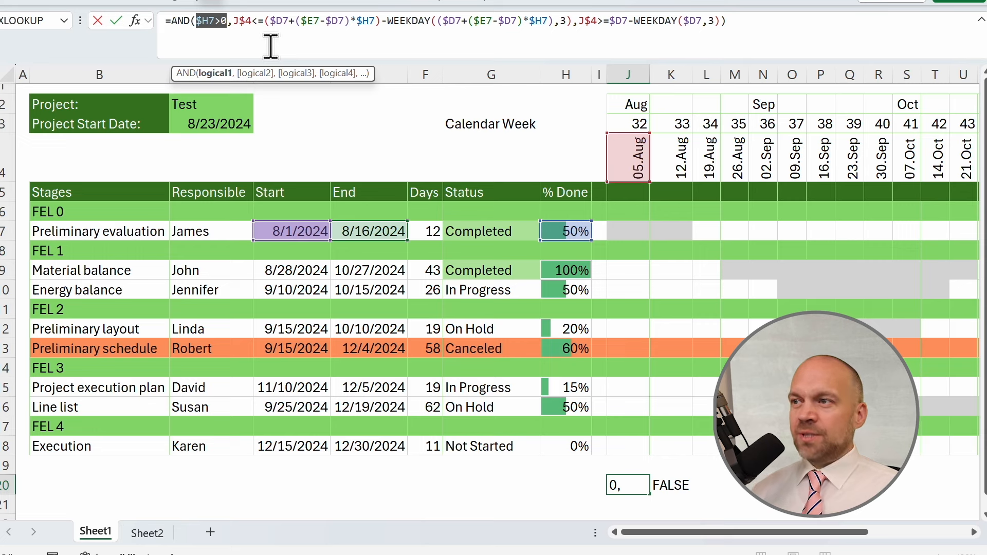
click(579, 24)
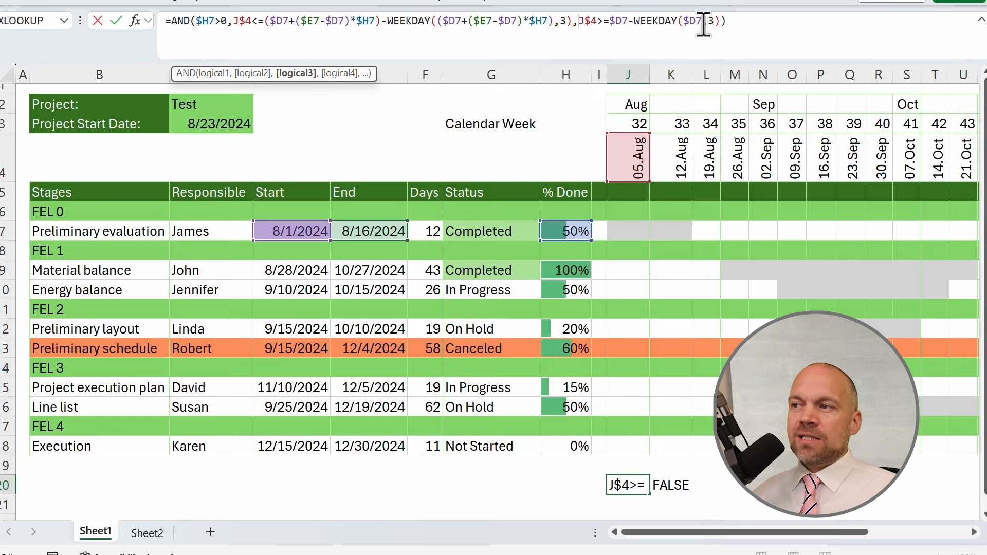
drag(234, 22, 572, 21)
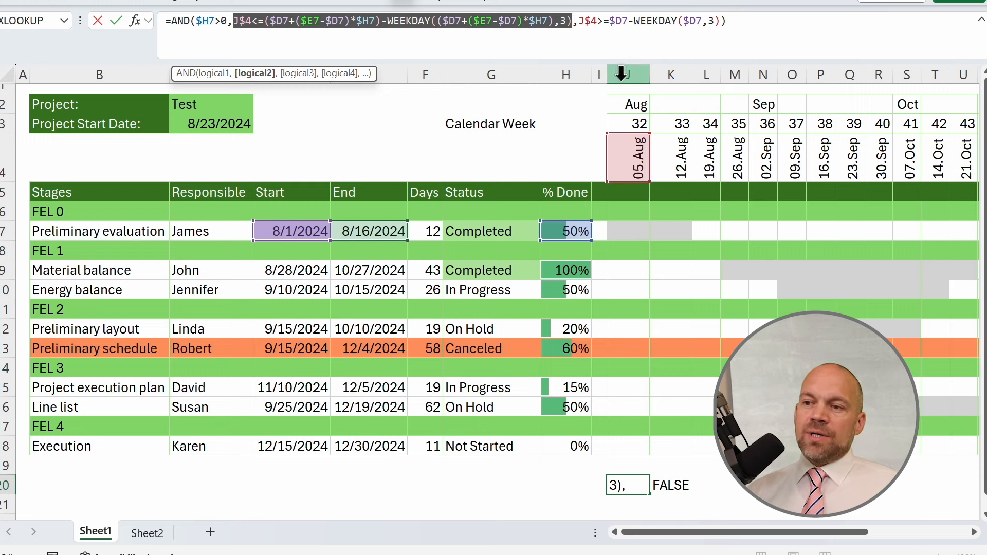
key(Escape)
click(670, 485)
click(628, 485)
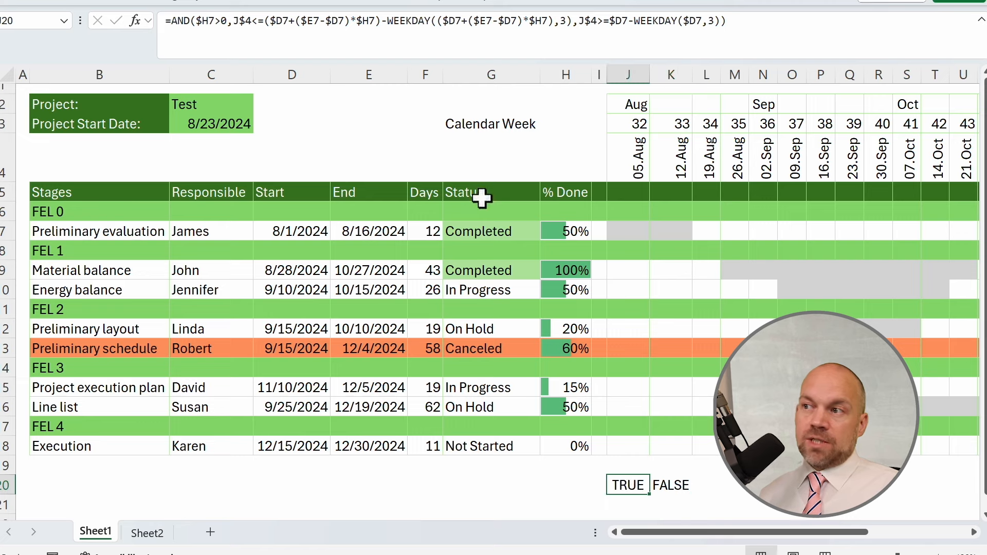
Fill the test formula up into J19 so it refers to row 6, and copy its formula text.
click(793, 17)
key(ctrl+a)
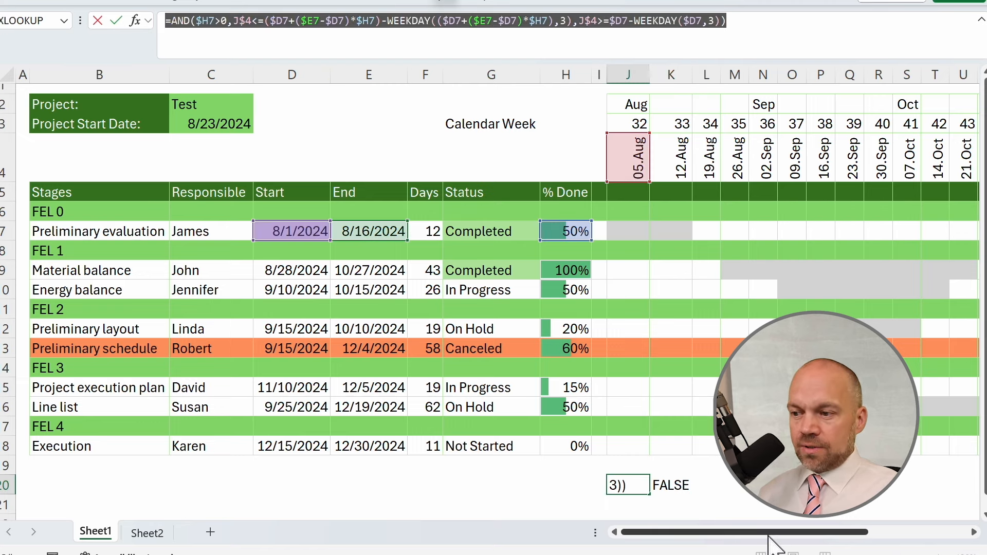
key(Escape)
drag(650, 495, 640, 465)
click(640, 466)
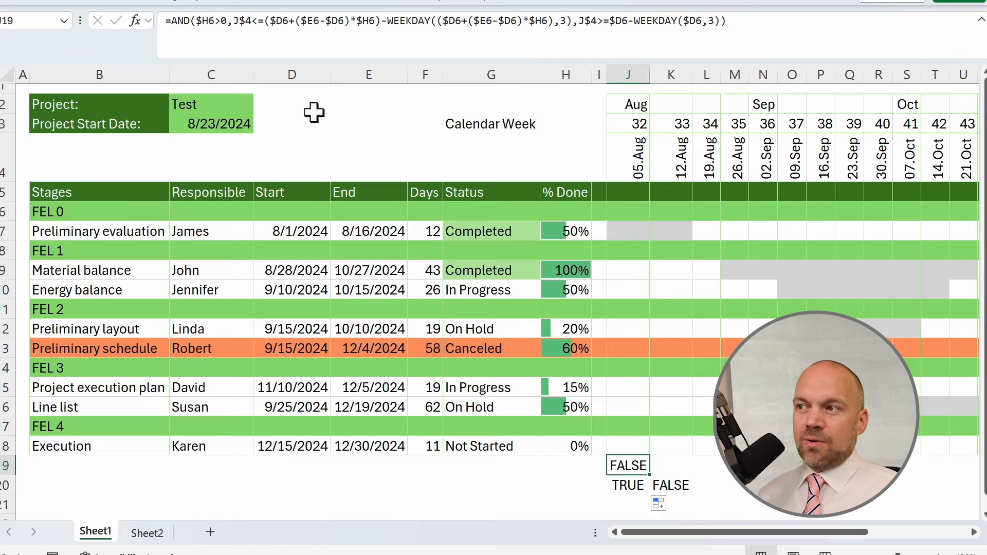
click(828, 31)
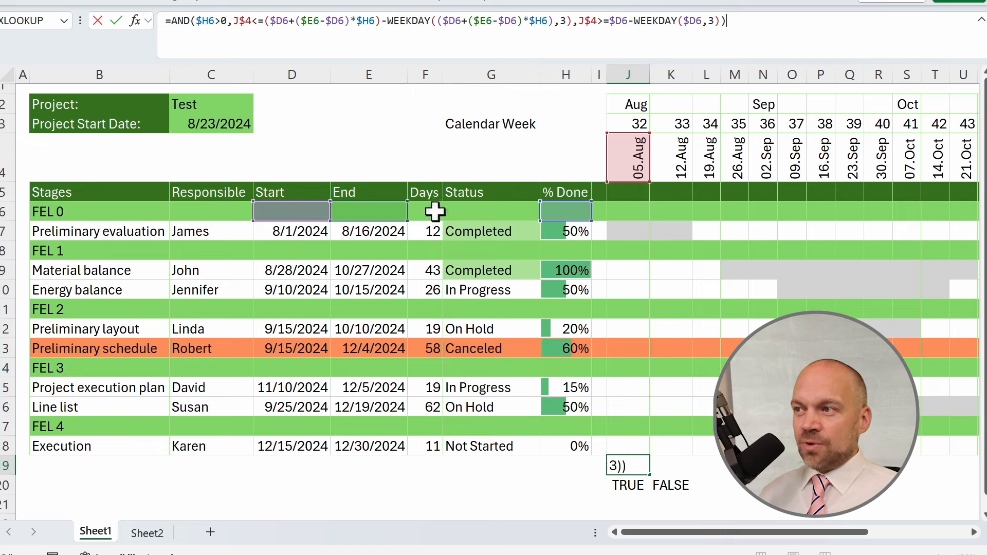
drag(735, 25, 155, 33)
key(ctrl+c)
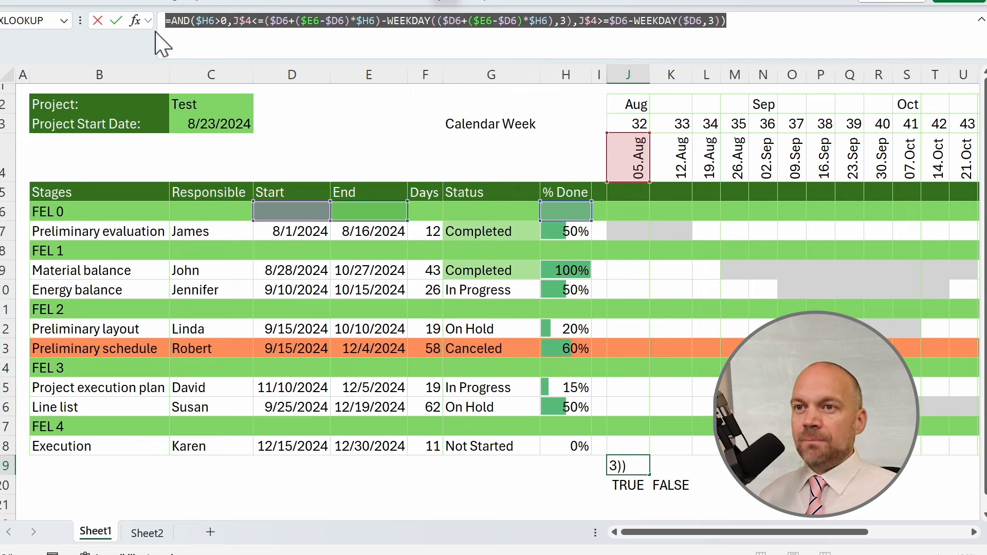
key(Return)
Create a formula rule on J6 using the pasted progress formula with a dark grey fill.
click(637, 211)
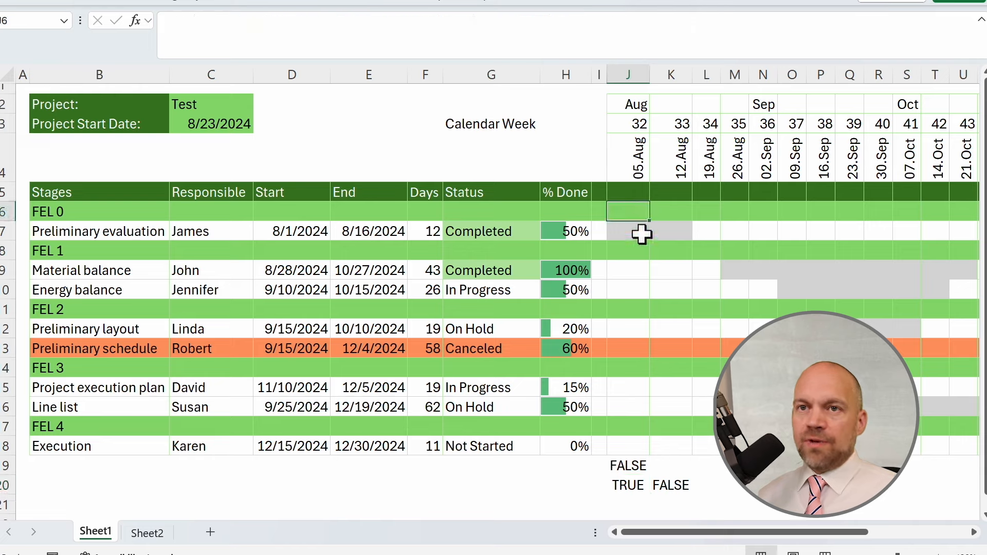
click(45, 4)
click(656, 19)
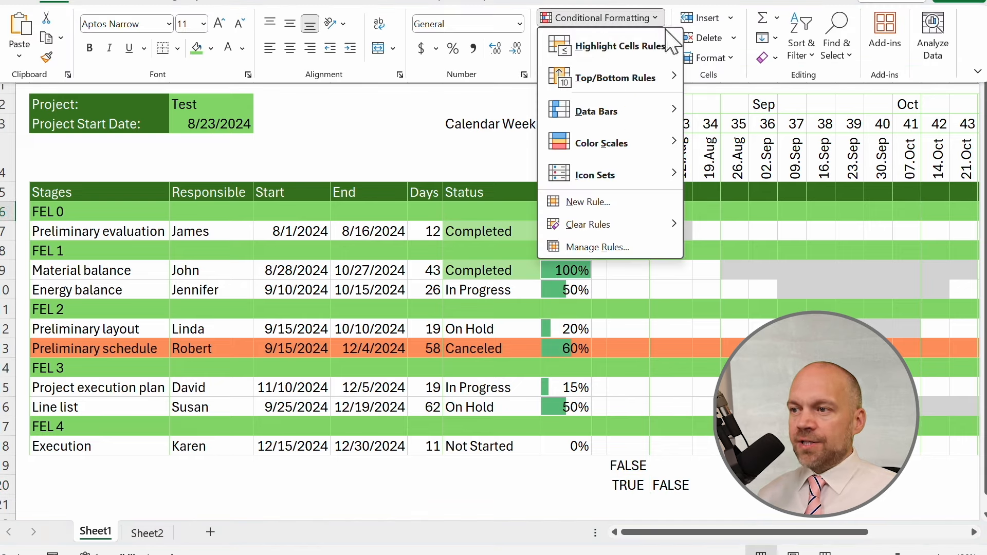
click(610, 206)
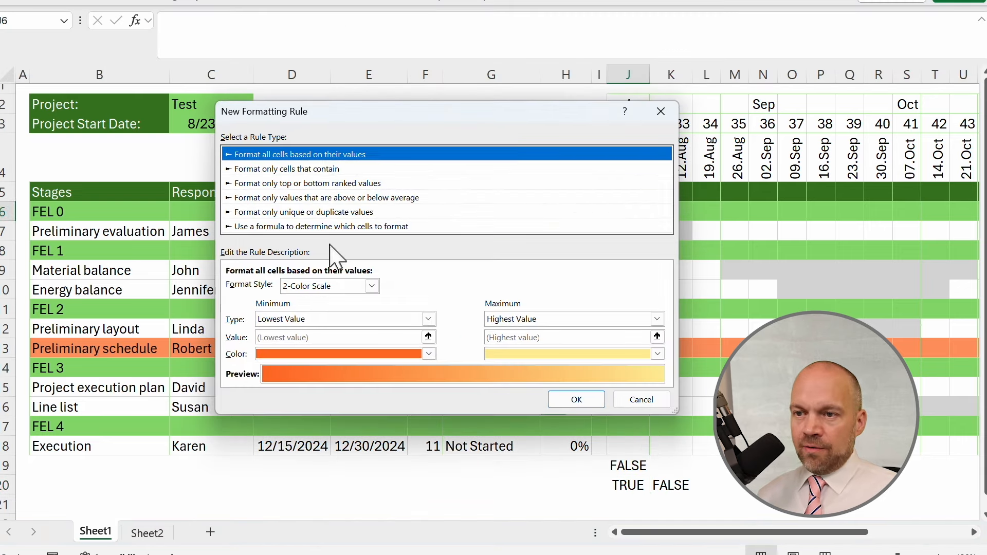
click(298, 227)
click(310, 285)
right_click(310, 286)
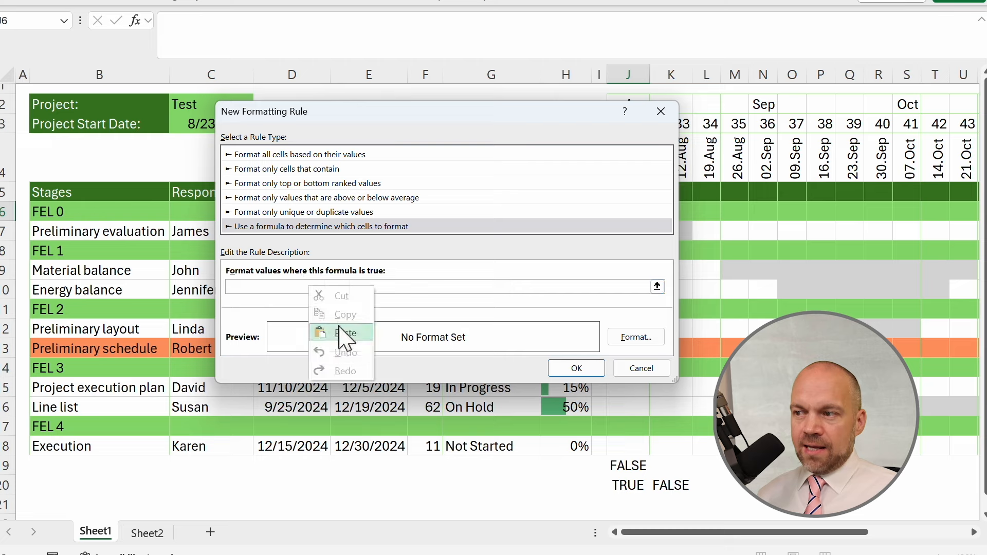
click(341, 333)
drag(446, 115, 407, 25)
click(597, 247)
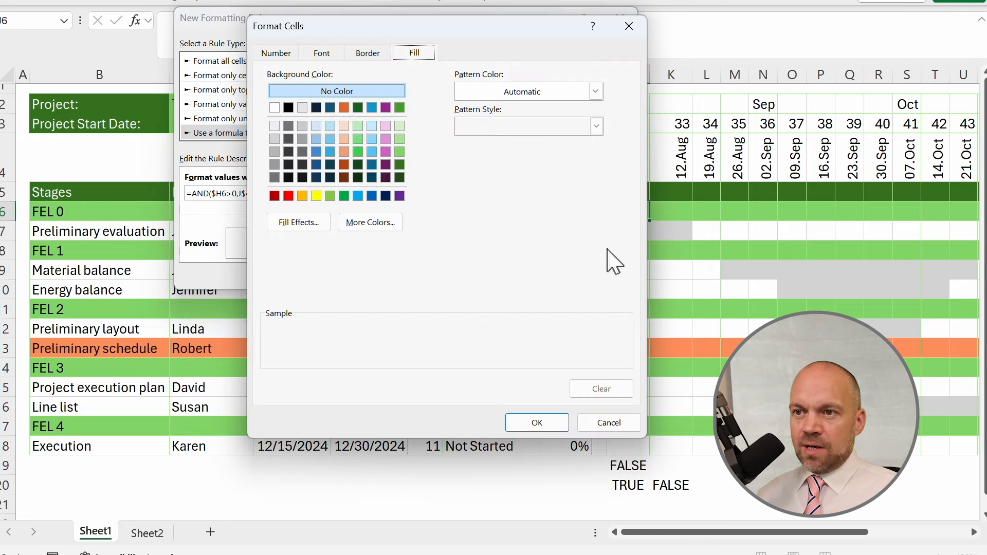
click(274, 152)
click(537, 422)
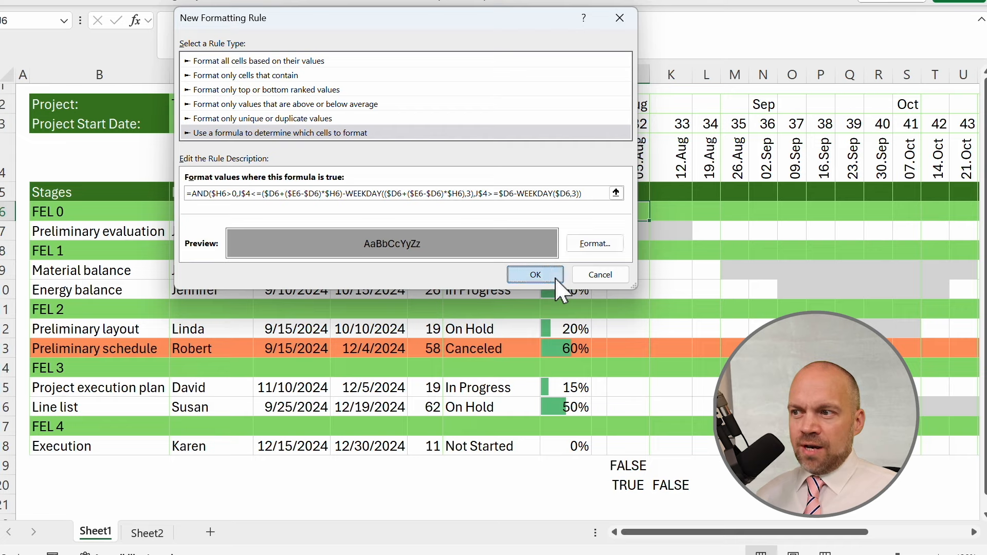
click(553, 276)
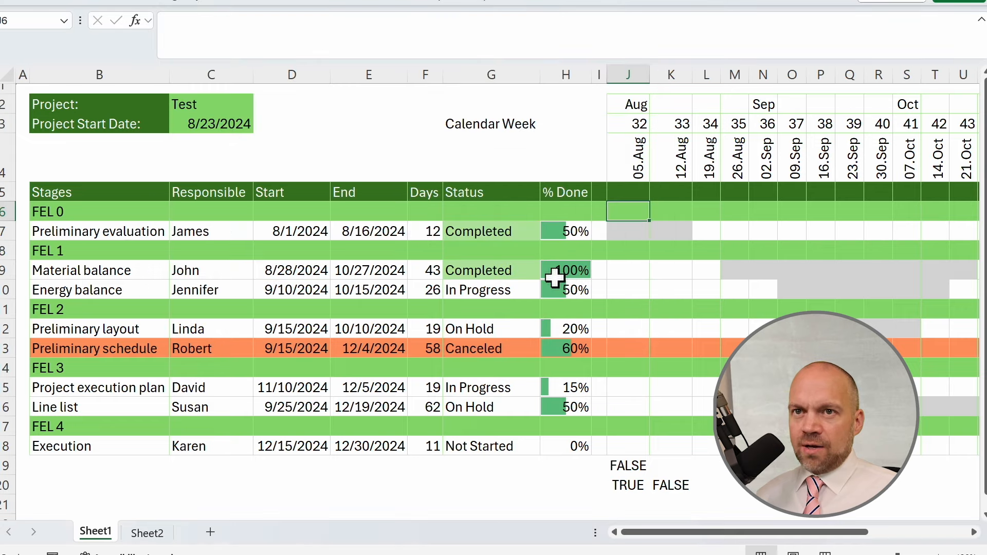
Extend the new progress rule so it applies to $J$6:$AE$18.
click(54, 1)
click(654, 20)
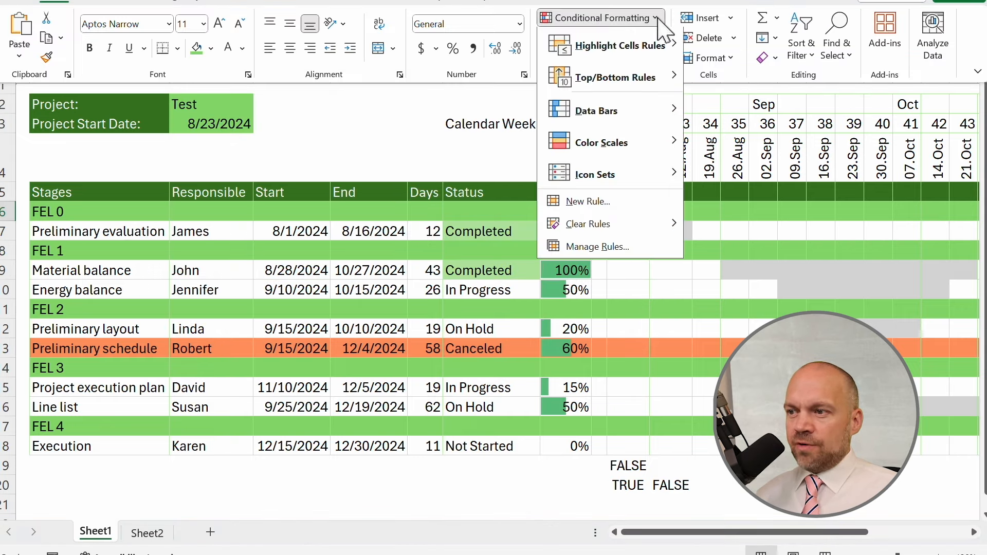
click(628, 247)
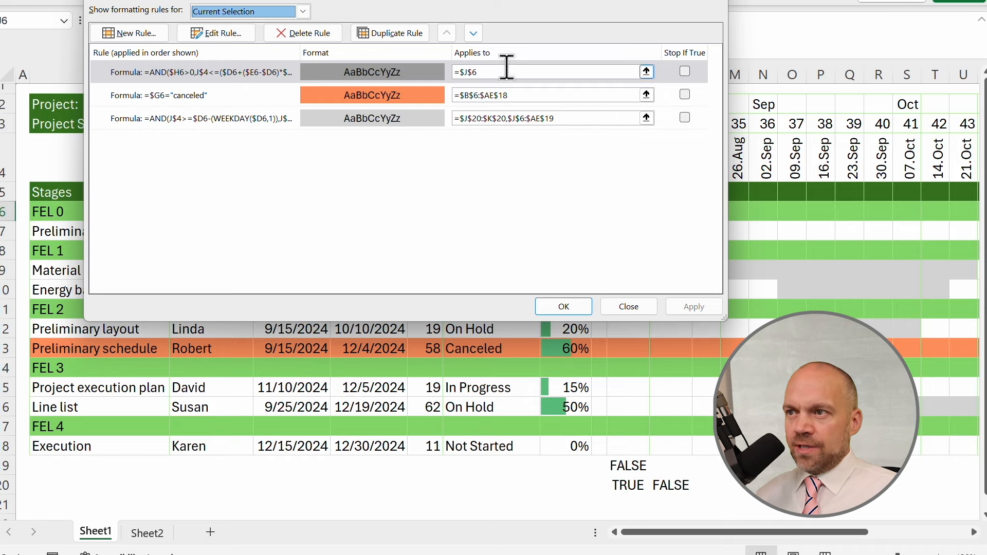
drag(569, 3, 455, 44)
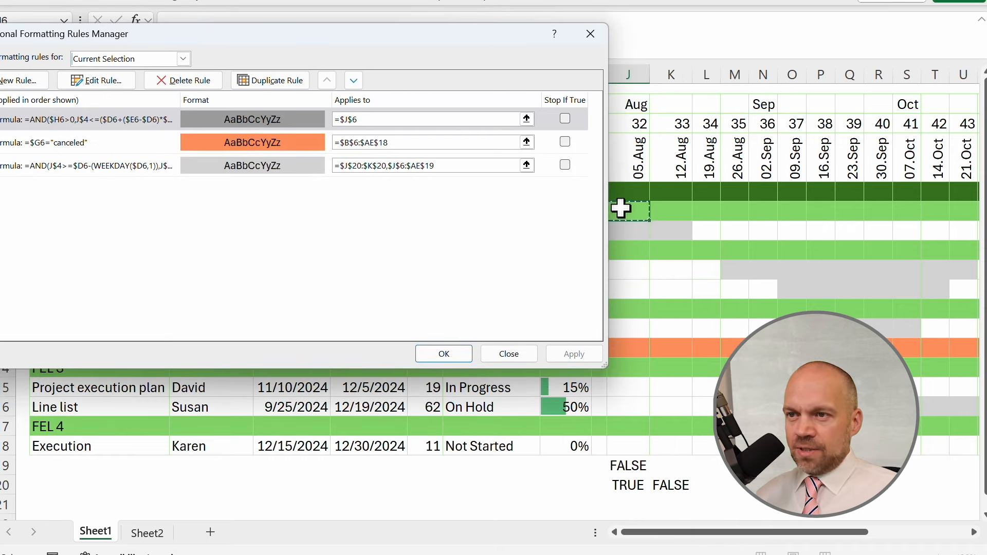
drag(380, 119, 335, 119)
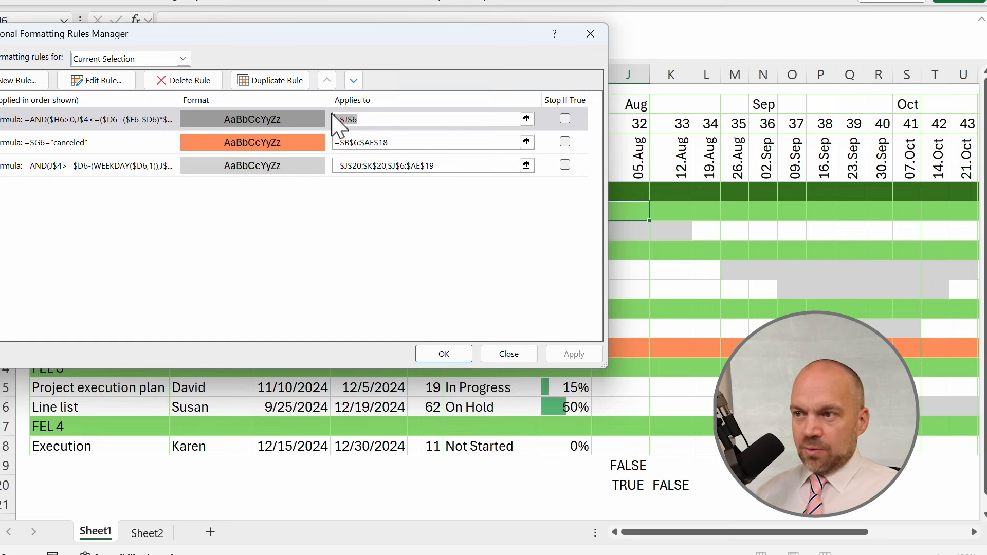
click(526, 120)
click(631, 212)
drag(630, 212, 874, 445)
click(595, 58)
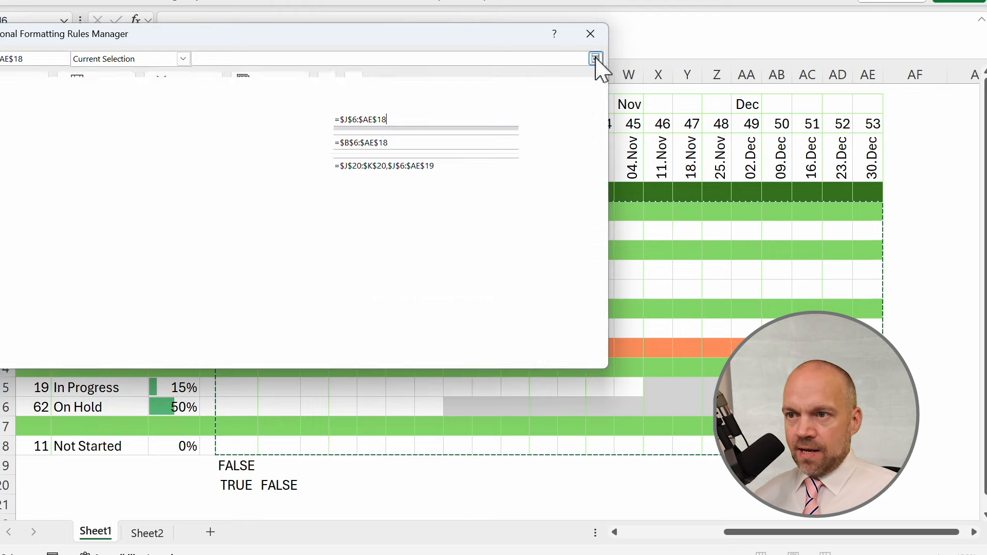
click(577, 354)
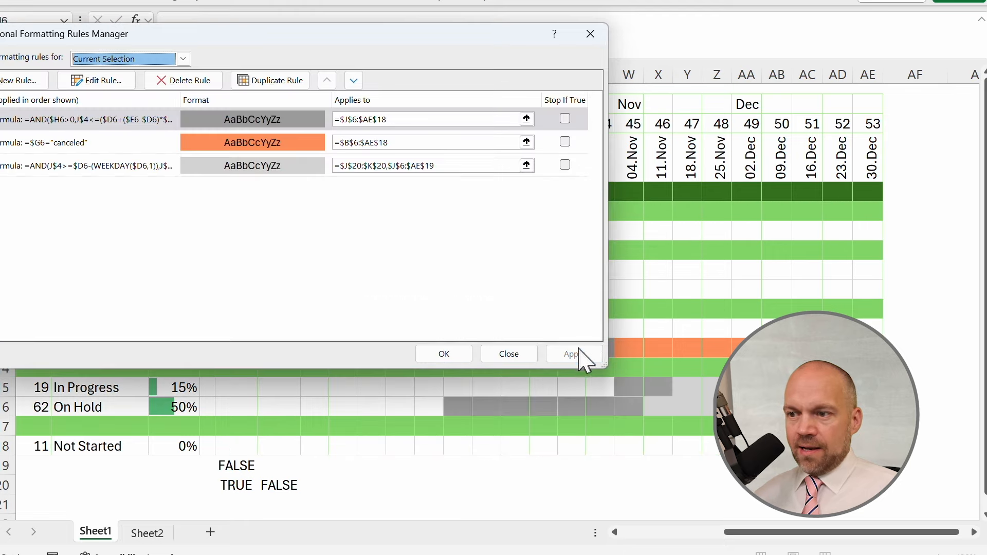
click(509, 353)
Set Preliminary evaluation's % Done to 100.
drag(478, 483, 157, 486)
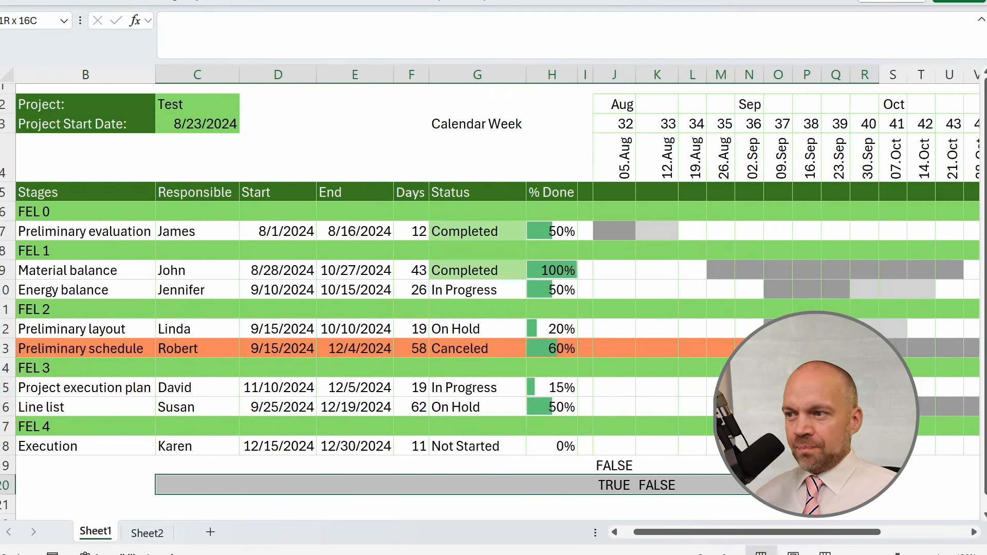
click(628, 231)
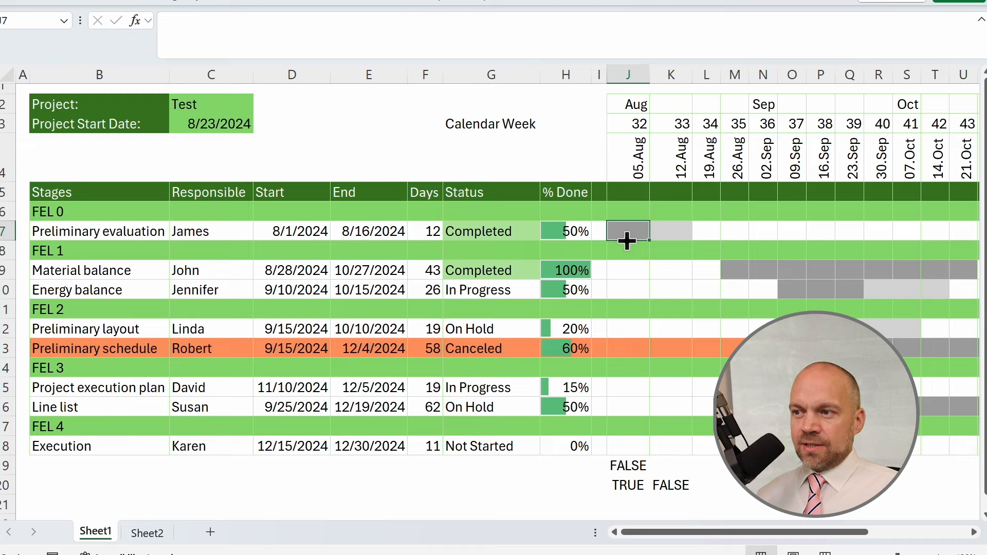
click(567, 231)
text(100)
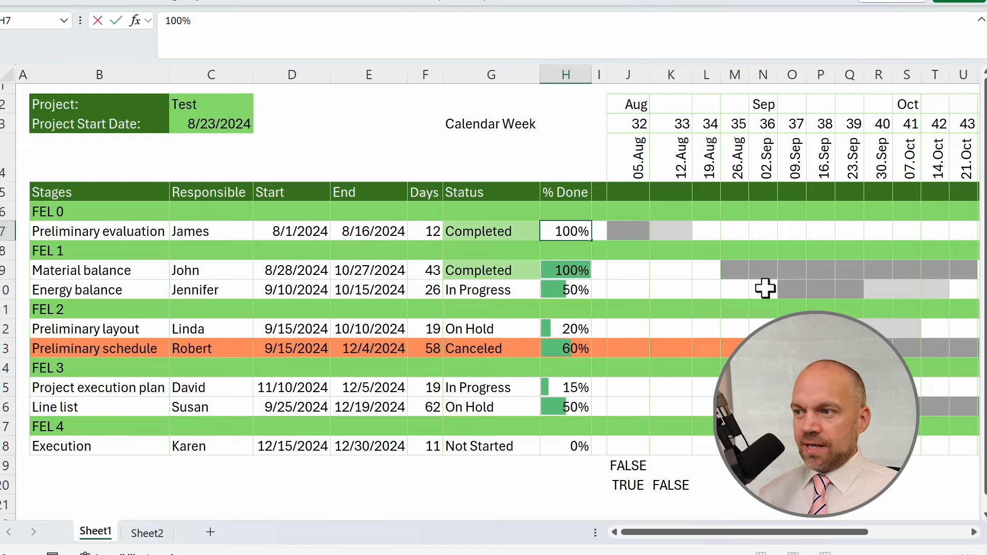
key(Return)
Delete the test formulas below the chart.
drag(710, 325, 957, 331)
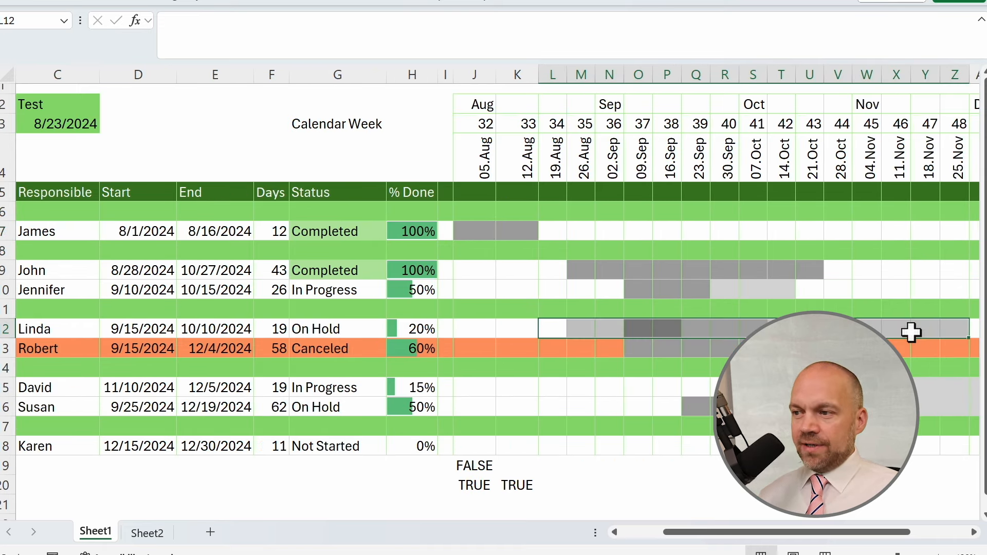
drag(639, 290, 700, 291)
scroll(618, 319, left, 2)
drag(628, 465, 671, 485)
key(Delete)
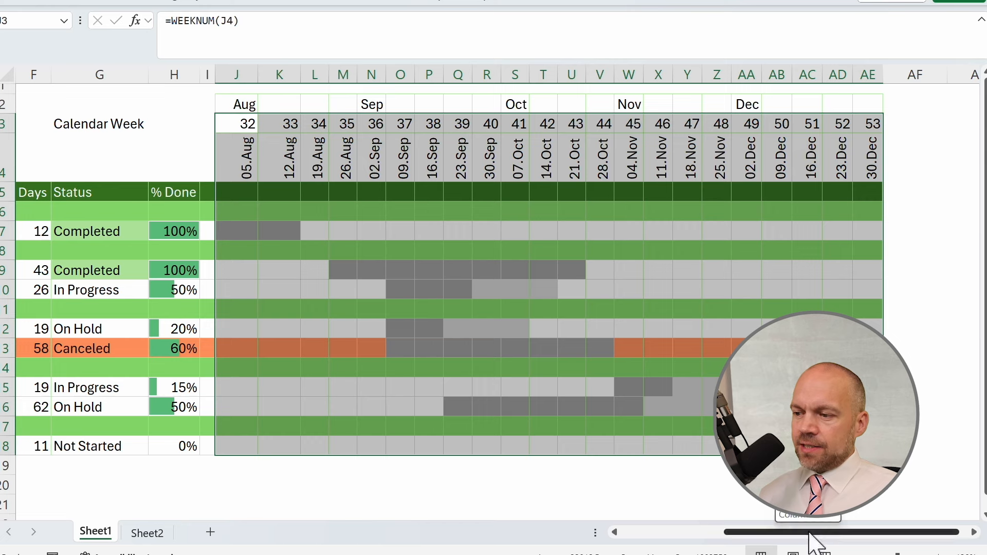
Add a formula rule =AND(J$4<=TODAY(),K$4>TODAY()) to the timeline with a dotted pattern fill marking the current week.
drag(810, 533, 655, 533)
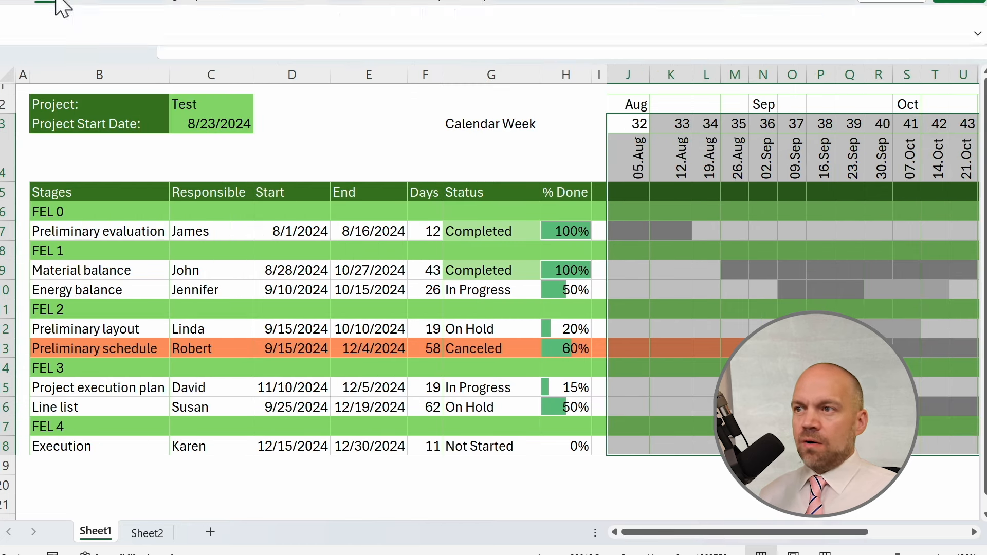
click(61, 3)
click(662, 19)
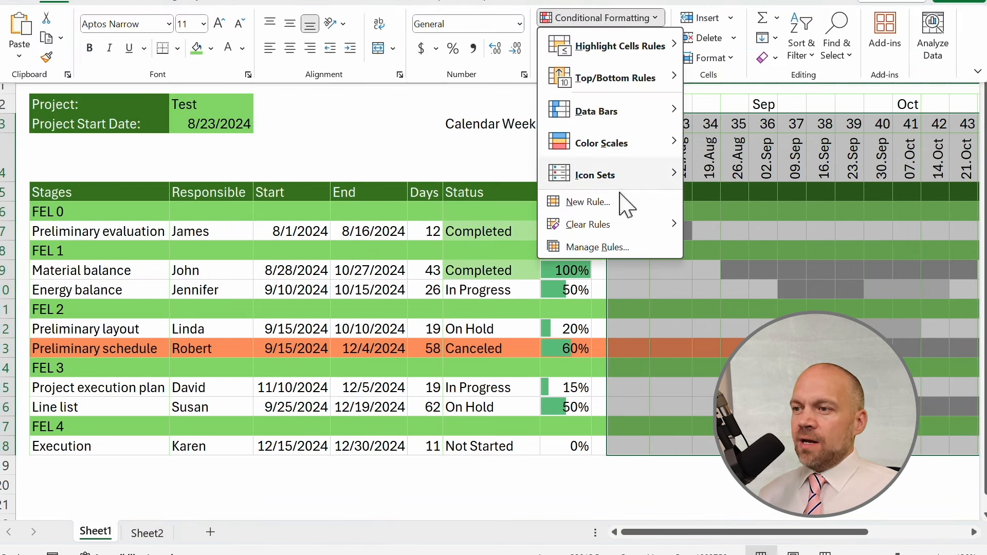
click(596, 213)
click(486, 164)
drag(612, 49, 408, 80)
click(398, 255)
text(=AND(J$4<=TODAY(),K$4>TODAY()))
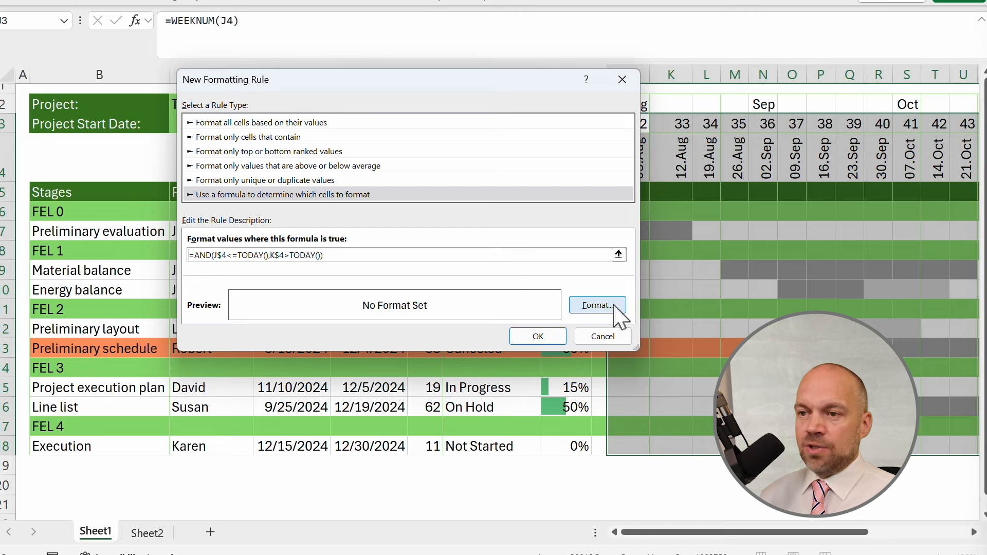
click(613, 304)
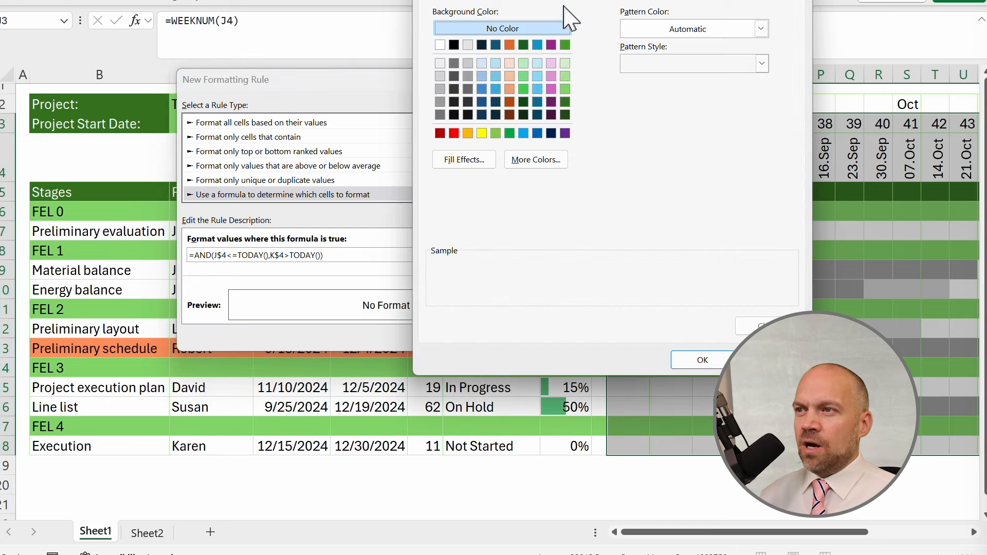
click(688, 29)
click(721, 29)
click(733, 64)
click(723, 85)
click(702, 360)
click(532, 337)
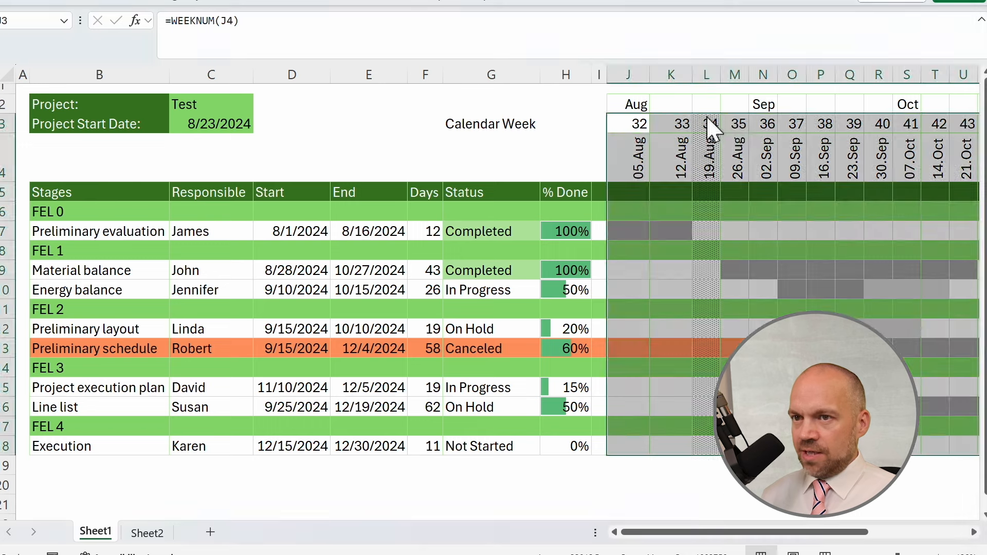
click(710, 124)
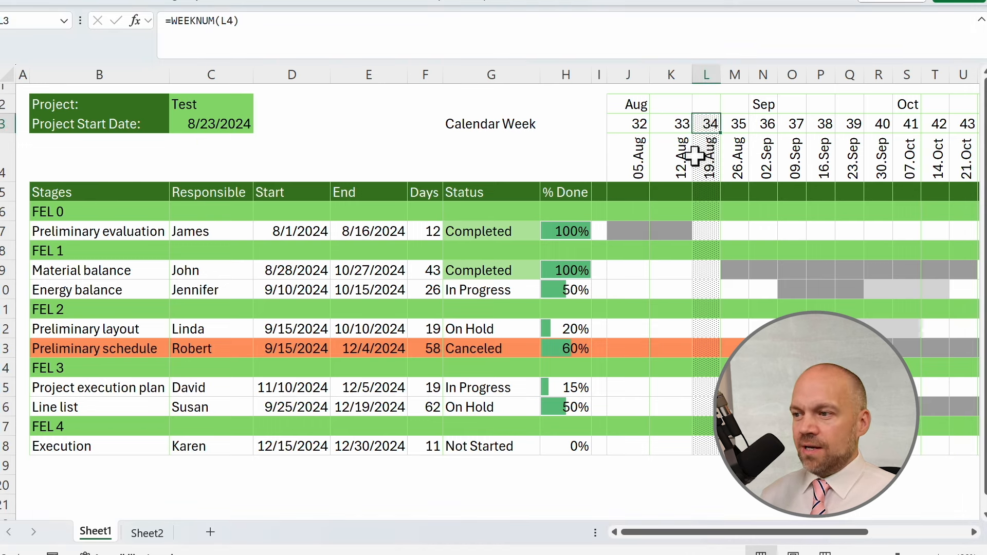
Examine the current-week highlight down the timeline column for week 34.
drag(706, 122, 698, 441)
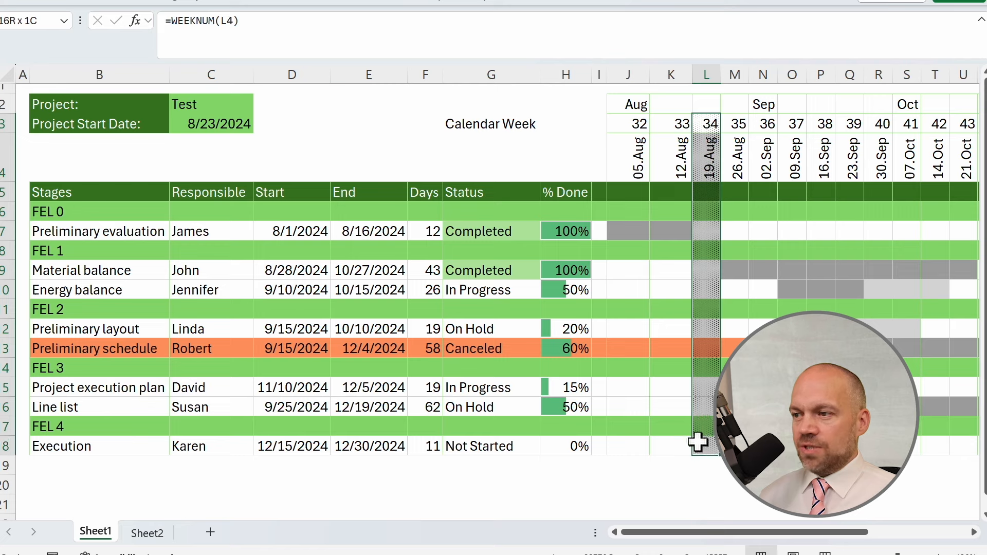
click(638, 348)
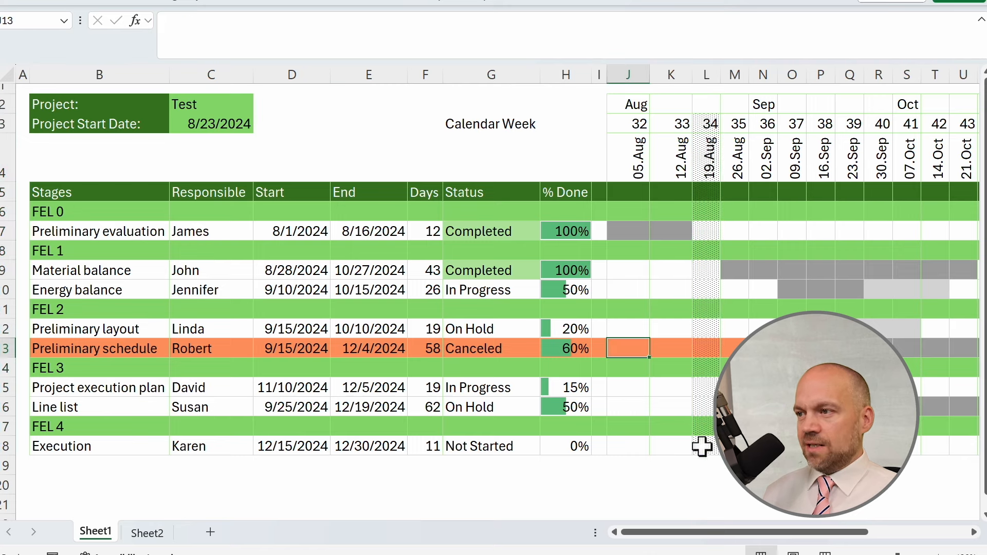
drag(712, 123, 708, 439)
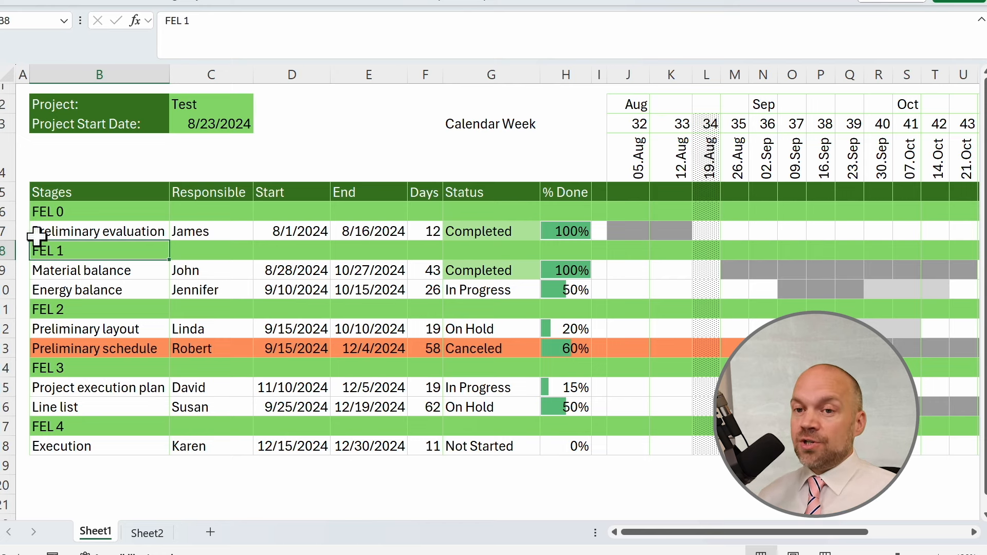
Group the task rows under each FEL phase heading into collapsible outline groups.
click(6, 231)
key(shift+alt+Right)
drag(42, 270, 43, 290)
key(shift+alt+Right)
drag(43, 329, 43, 348)
Enter =AVERAGE(H7) as the % Done of the FEL 0 heading row.
click(607, 212)
text(=AVERAGE(H7)
key(Return)
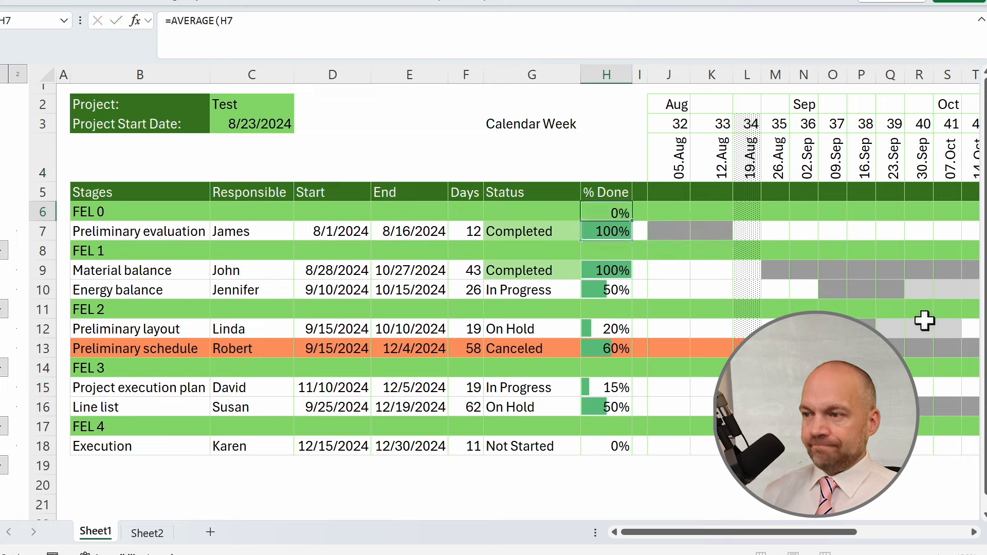
Copy the FEL 0 % Done formula to the FEL 1, FEL 2, FEL 3 and FEL 4 heading rows.
key(Up)
key(ctrl+c)
key(Down)
key(Down)
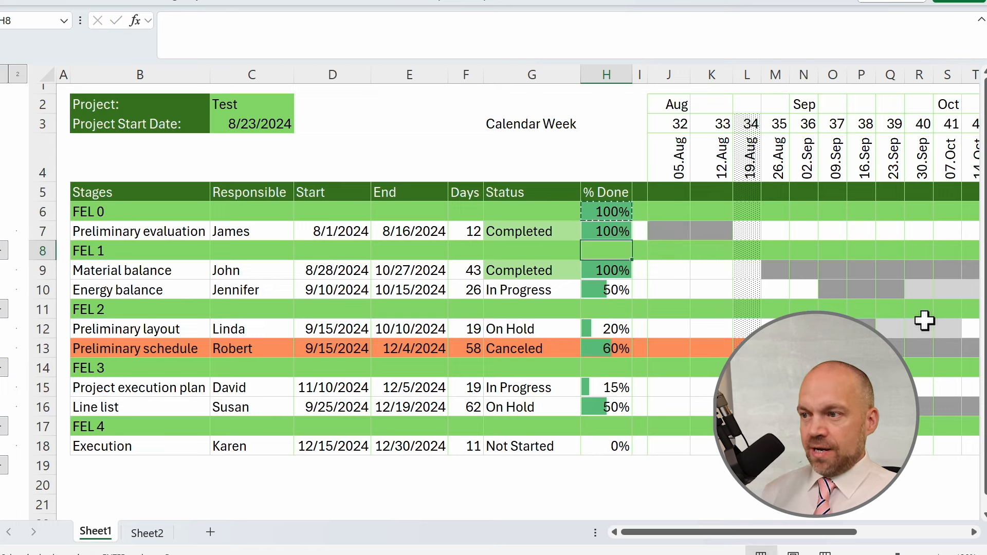
key(ctrl+v)
key(Down)
key(Down)
key(Down)
key(ctrl+v)
key(Down)
key(Down)
key(Down)
key(ctrl+v)
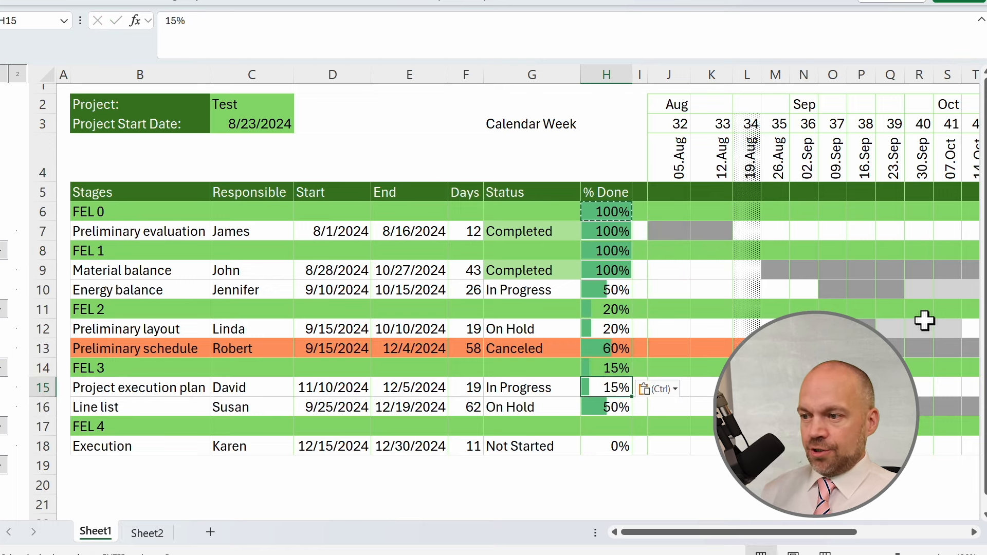
key(Down)
key(Down)
key(Down)
key(ctrl+v)
Extend FEL 1's % Done formula to =AVERAGE(H9:H10) and copy it to the FEL 2 and FEL 3 headings.
click(595, 252)
click(233, 21)
text(:H10)
key(ctrl+Return)
key(ctrl+c)
key(Down)
key(Down)
key(Down)
key(ctrl+v)
key(Down)
key(Down)
key(Down)
key(Return)
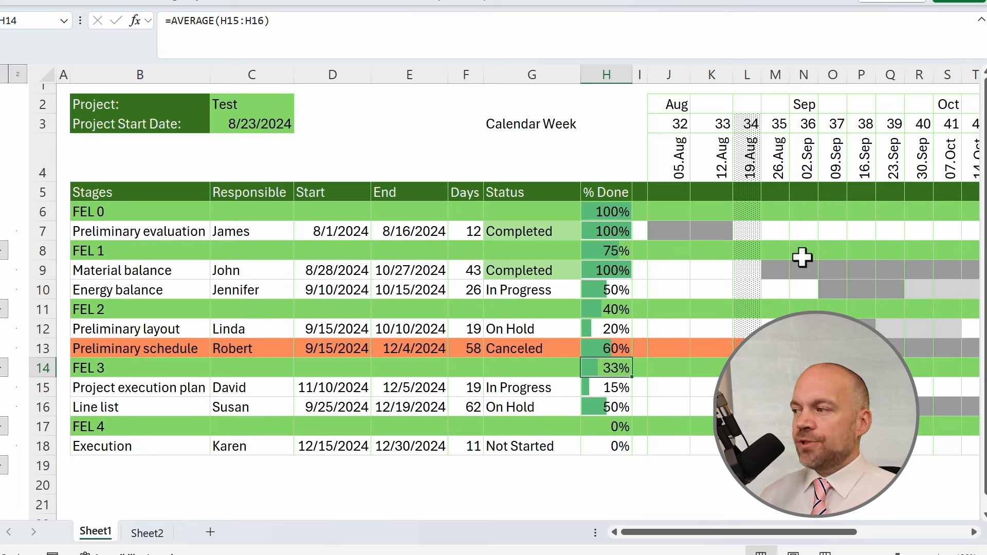
Give FEL 1's Status the formula =IF(COUNTIF(G9:G10,"Completed")/COUNTA(G9:G10)=1,"Completed","In Progress").
click(504, 209)
click(532, 251)
text(=IF(COUNTIF(G9:G10,"Completed")/COUNTA(G9:G10)=1,"Completed","In Progress"))
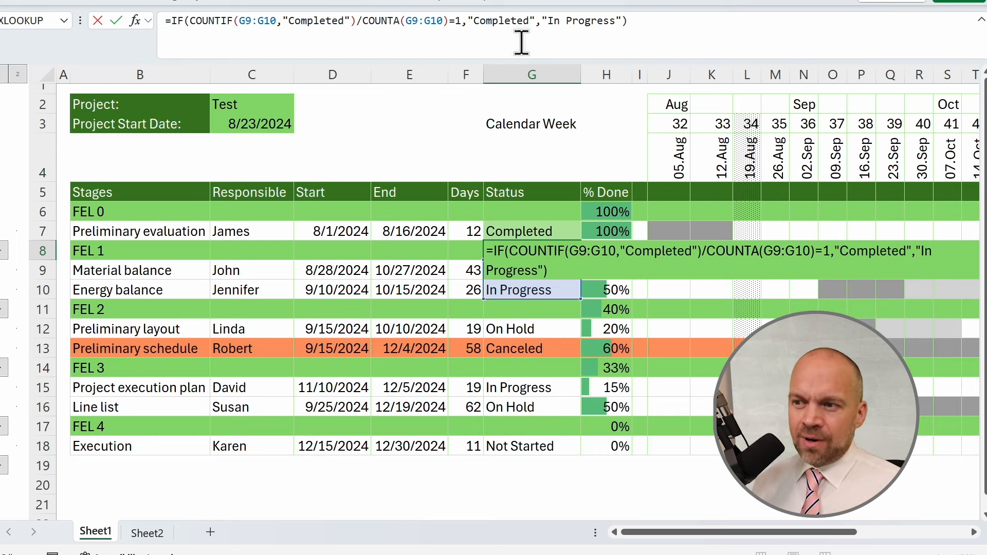
key(Return)
Test the FEL 1 status formula by switching Energy balance's status to Completed and back to In Progress.
click(551, 290)
text(Completed)
key(Return)
click(523, 256)
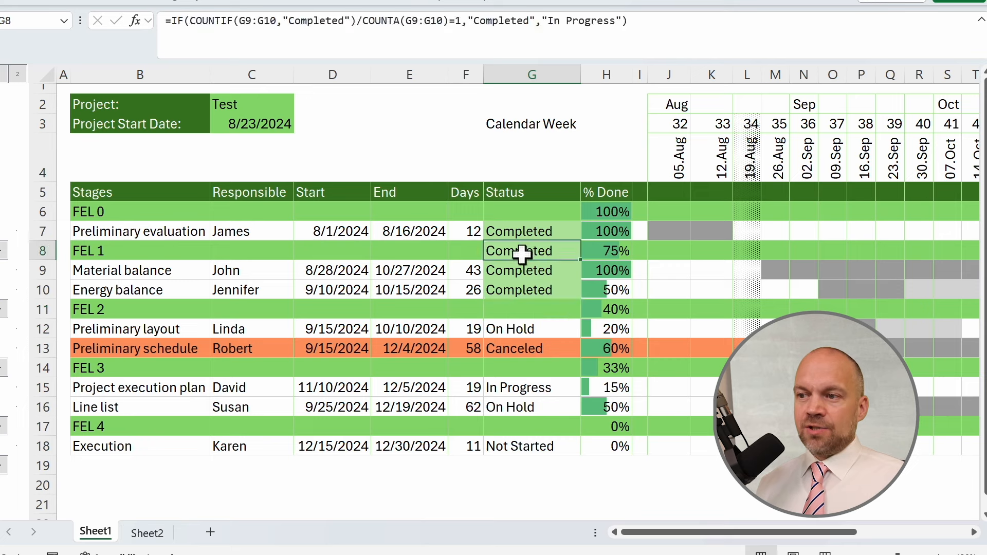
click(554, 291)
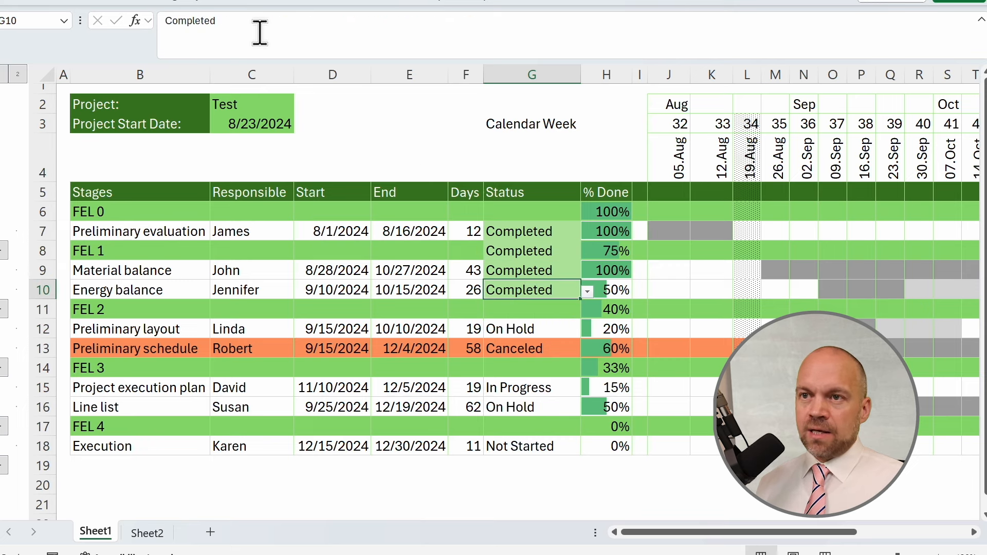
click(587, 292)
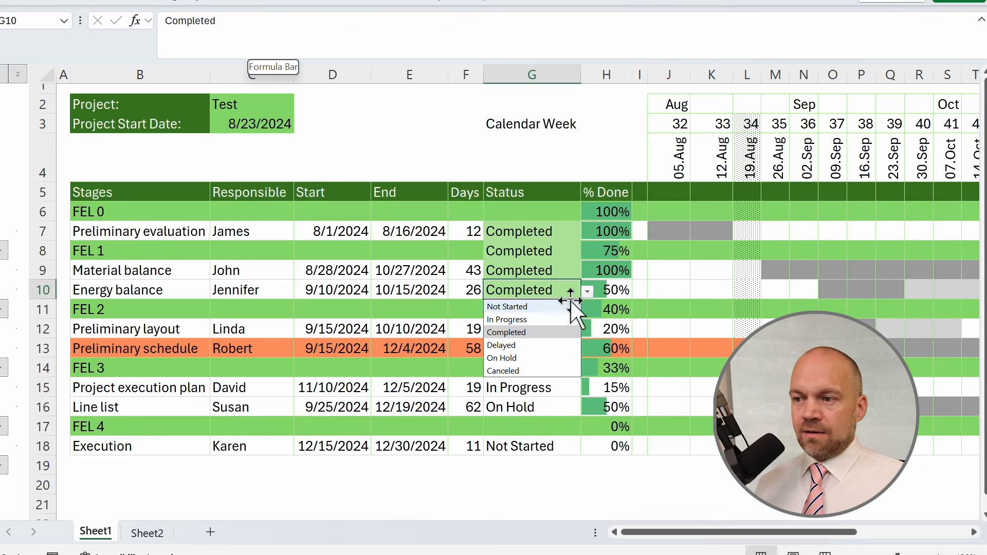
click(535, 318)
click(540, 252)
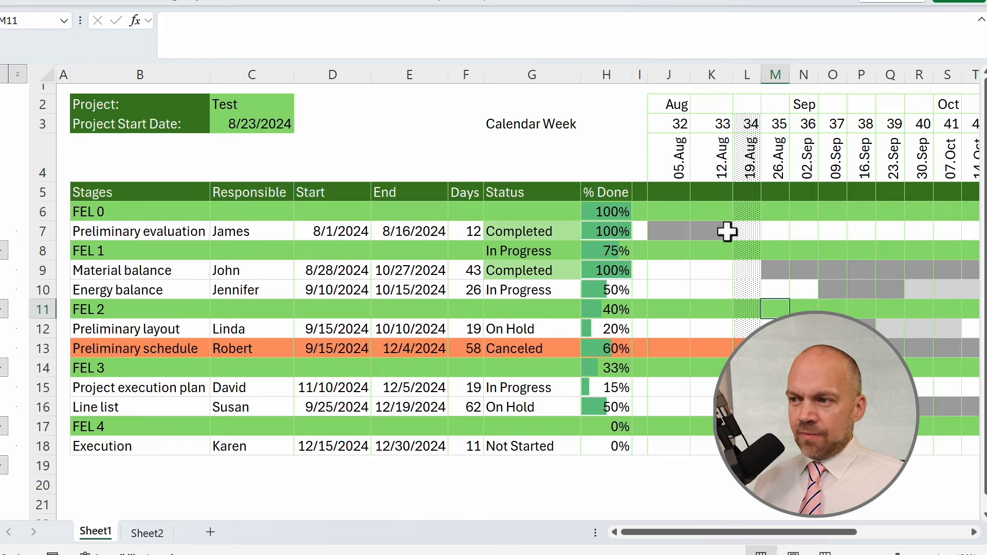
Open the sheet display settings for gridlines and headings.
click(641, 211)
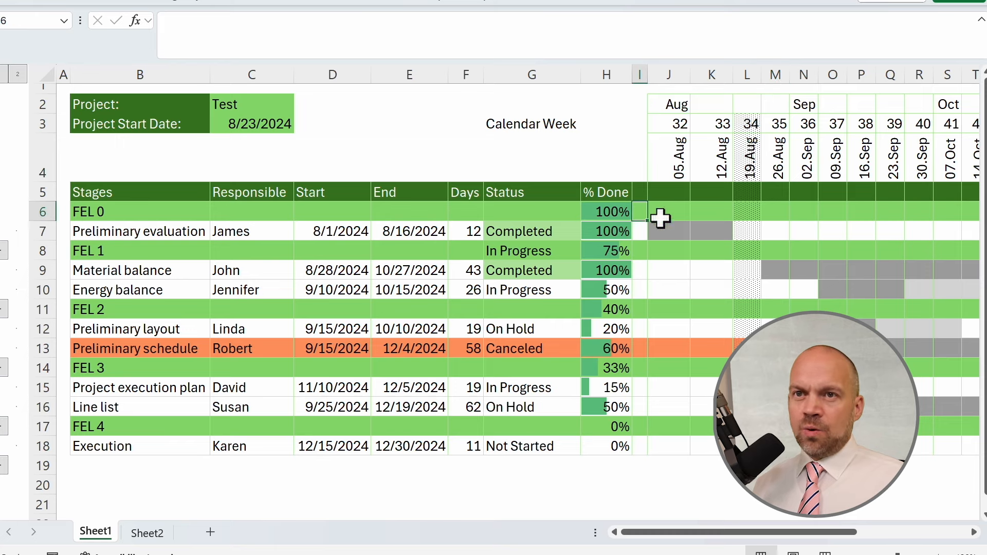
click(59, 1)
click(379, 3)
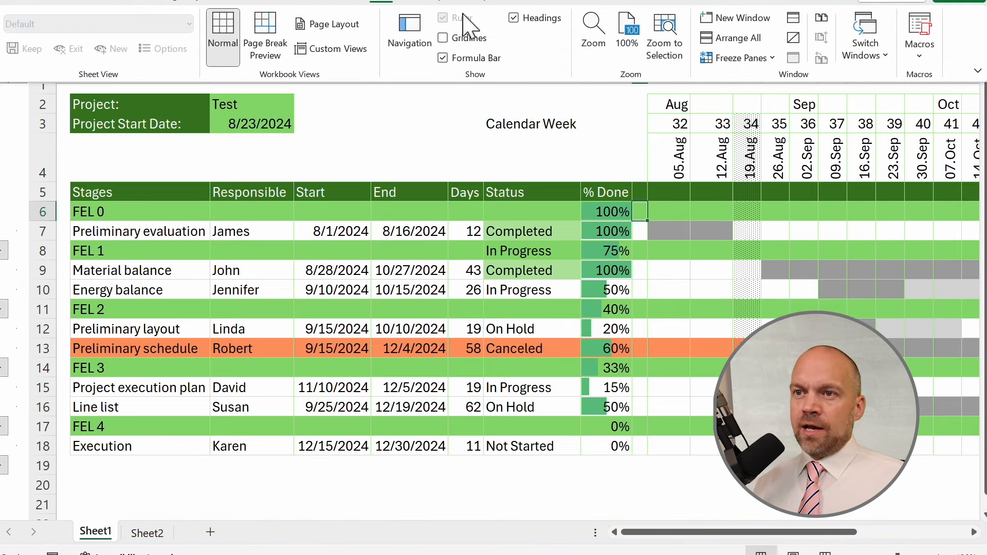